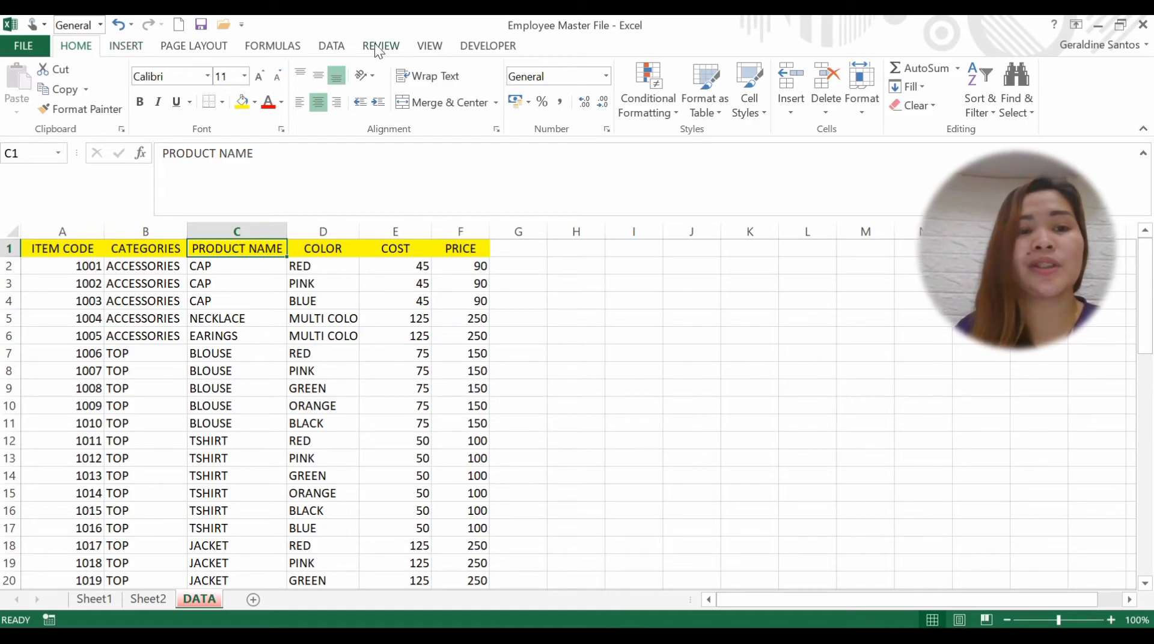
Step: Clear the PRODUCT NAME header from cell C1 of the DATA sheet
{"action": "left_click", "coordinate": [127, 45]}
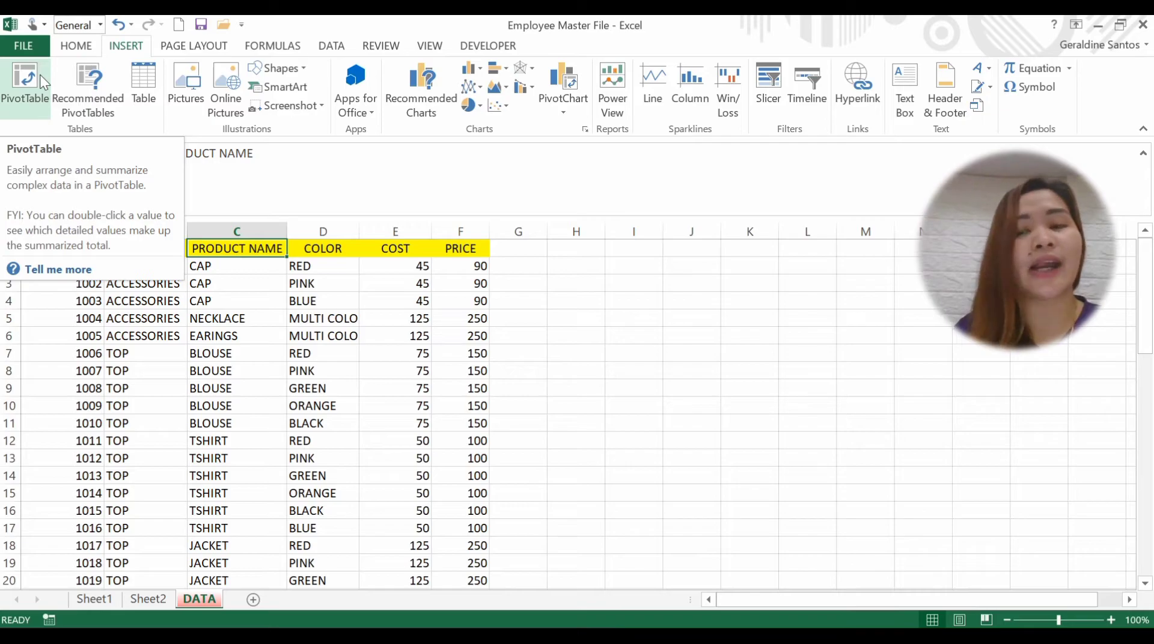
{"action": "left_click", "coordinate": [411, 254]}
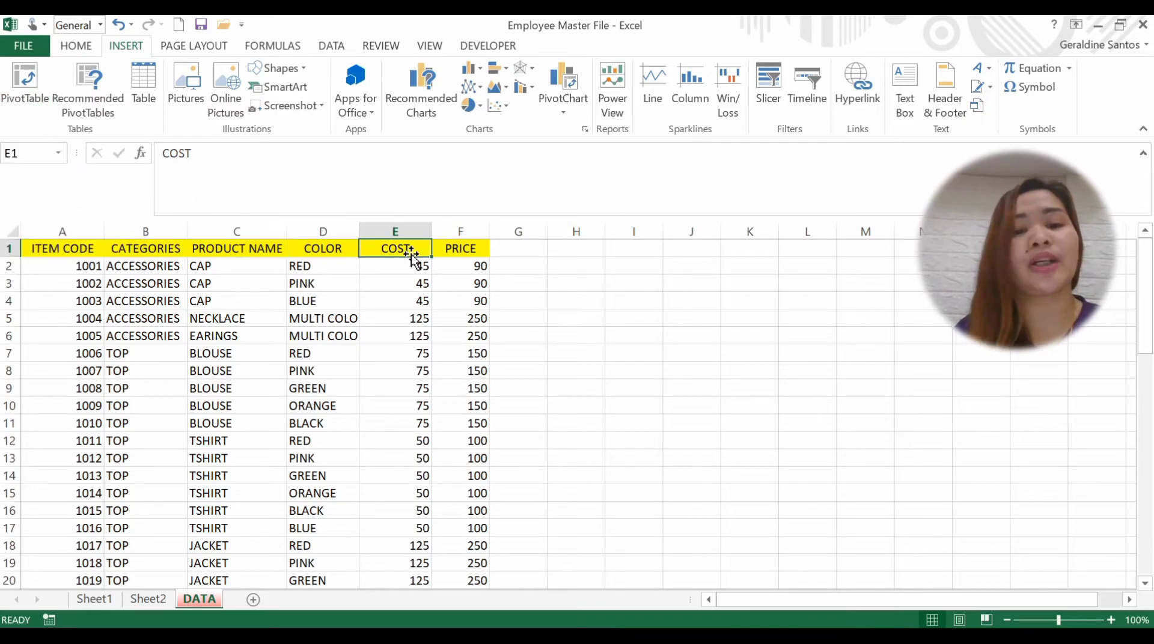
{"action": "key", "text": "Left"}
{"action": "key", "text": "Left"}
{"action": "key", "text": "Left"}
{"action": "left_click", "coordinate": [232, 248]}
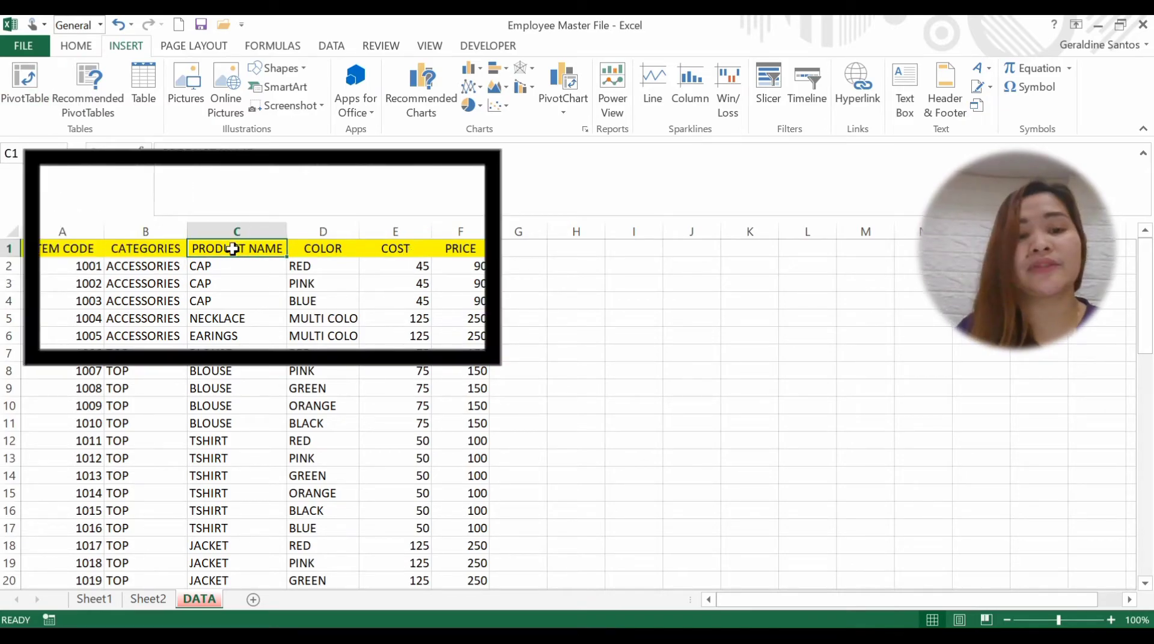
{"action": "key", "text": "Delete"}
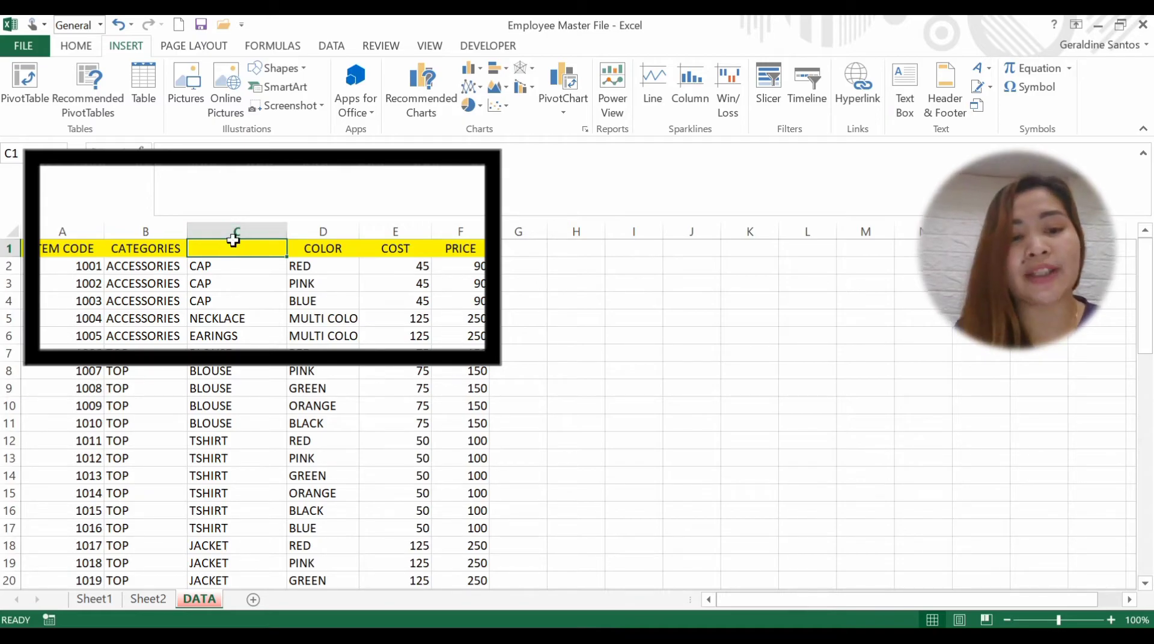
Step: Try to create a PivotTable from DATA!$A$1:$F$56 with the blank header, cancel it, and undo the header deletion
{"action": "left_click", "coordinate": [23, 87]}
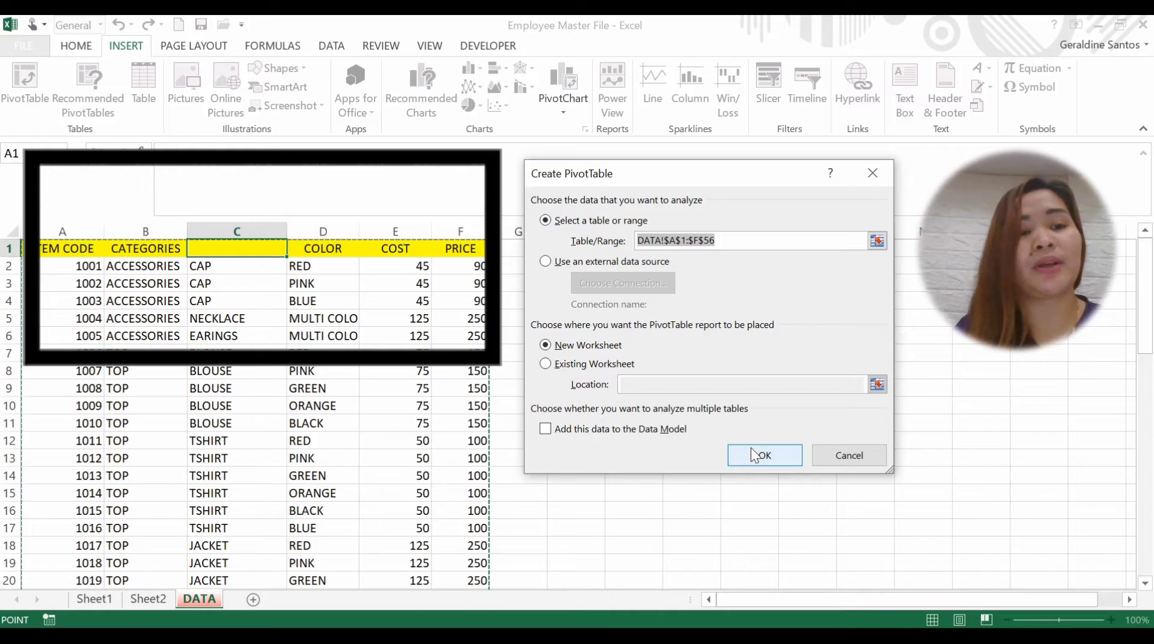
{"action": "left_click", "coordinate": [755, 453]}
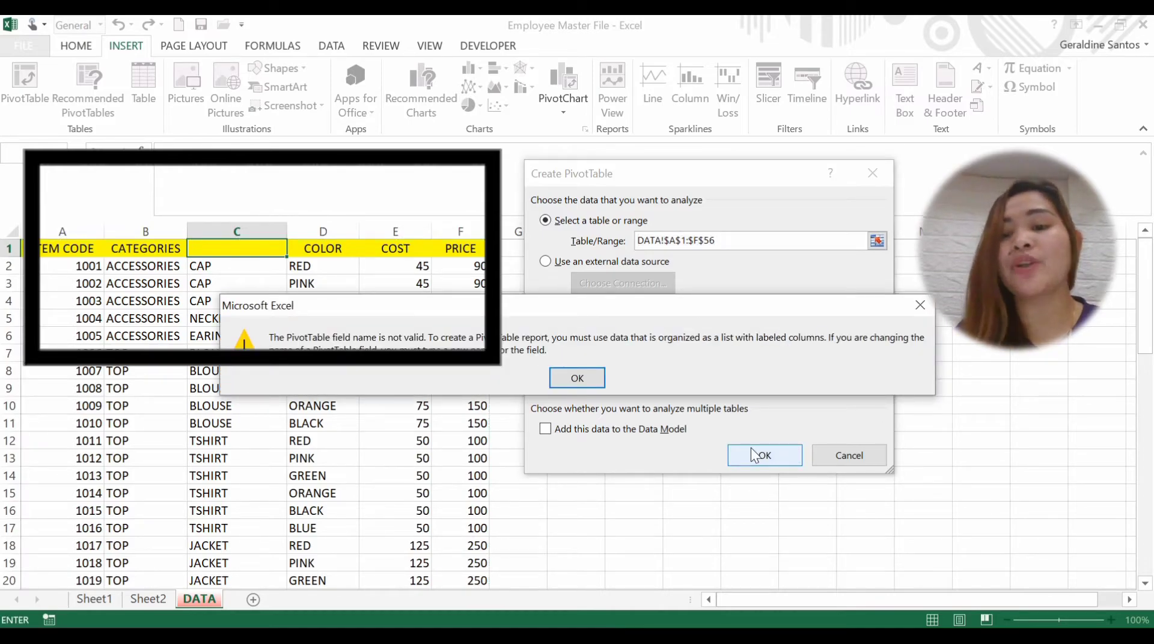
{"action": "left_click", "coordinate": [573, 380]}
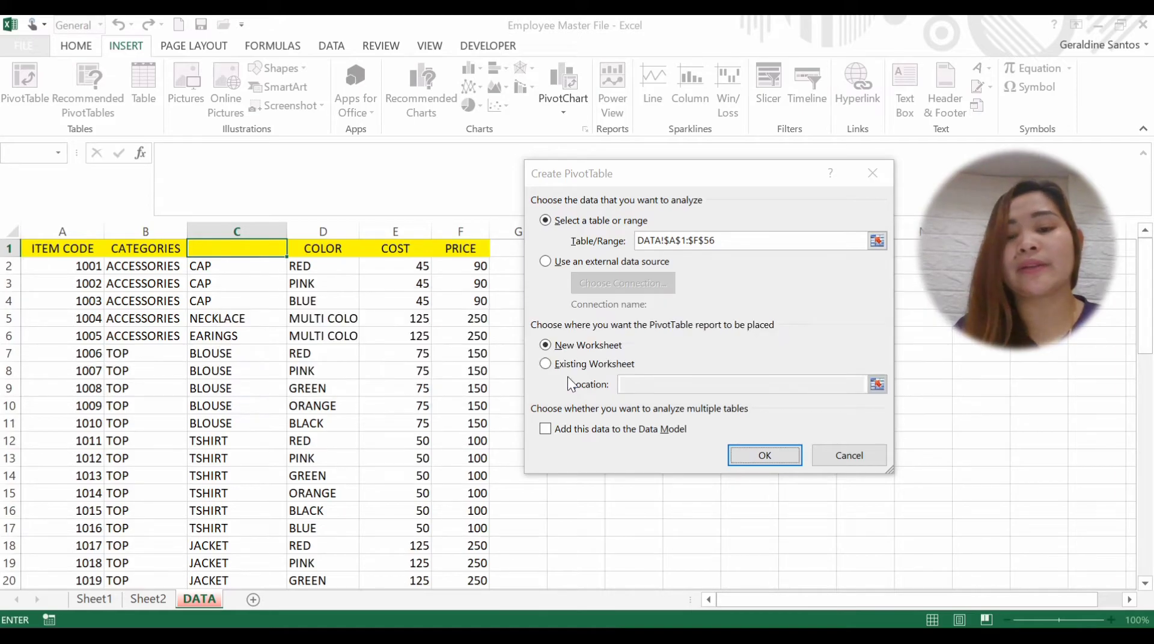
{"action": "left_click", "coordinate": [854, 455]}
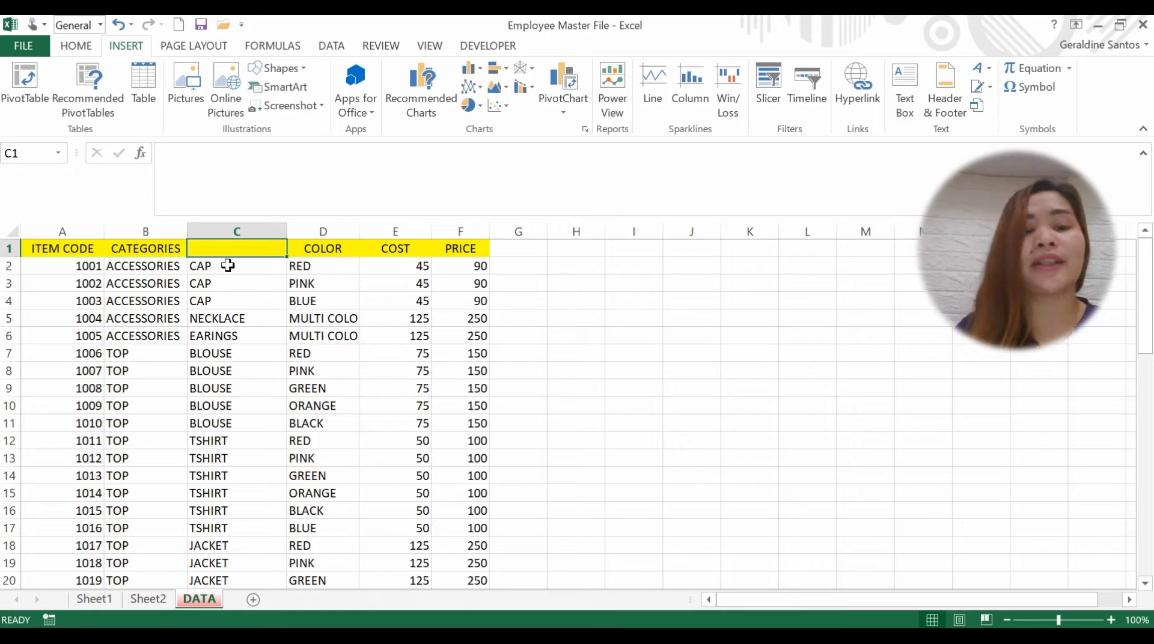
{"action": "key", "text": "ctrl+z"}
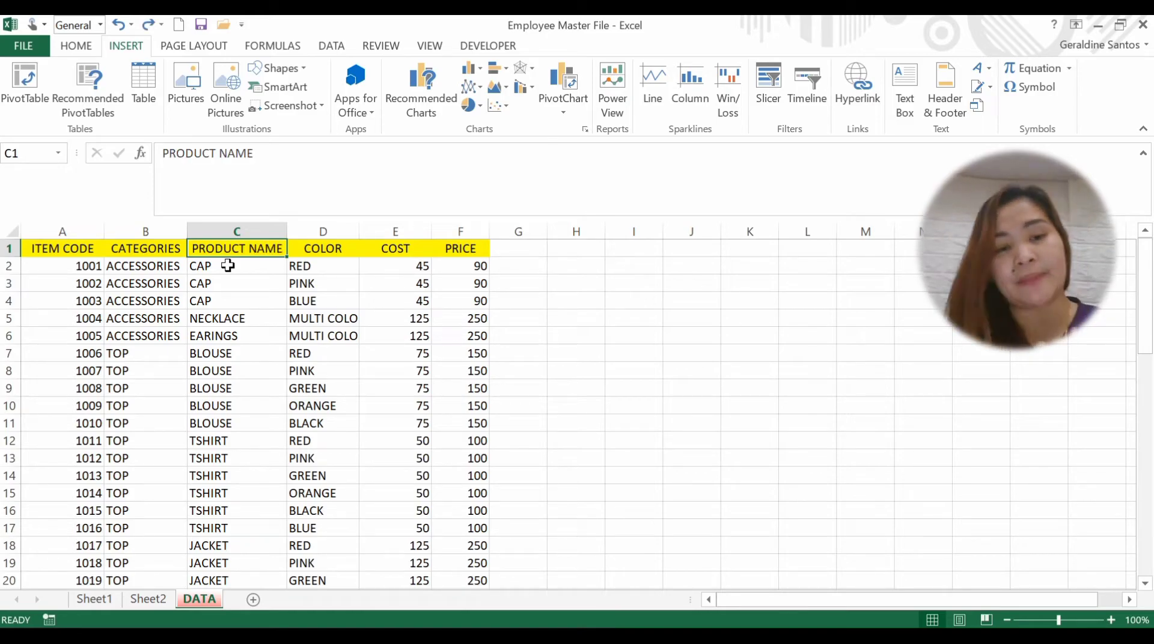
Step: Create a PivotTable from the range DATA!$A$1:$F$56 on a new worksheet
{"action": "left_click", "coordinate": [18, 94]}
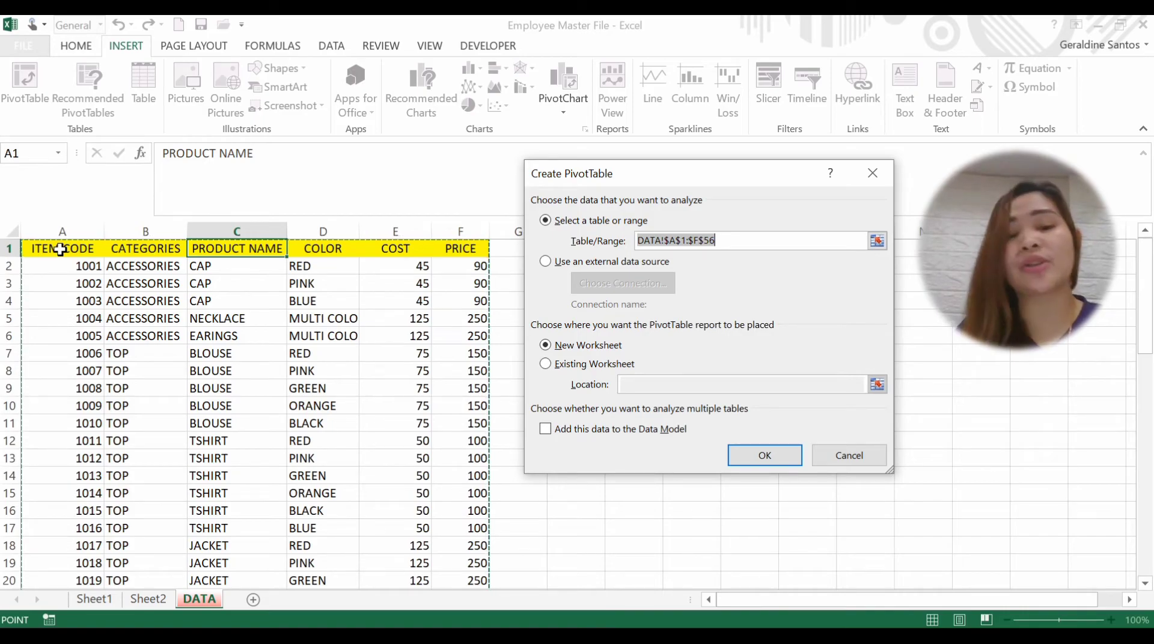
{"action": "left_click_drag", "start_coordinate": [60, 249], "coordinate": [469, 528]}
{"action": "left_click", "coordinate": [726, 239]}
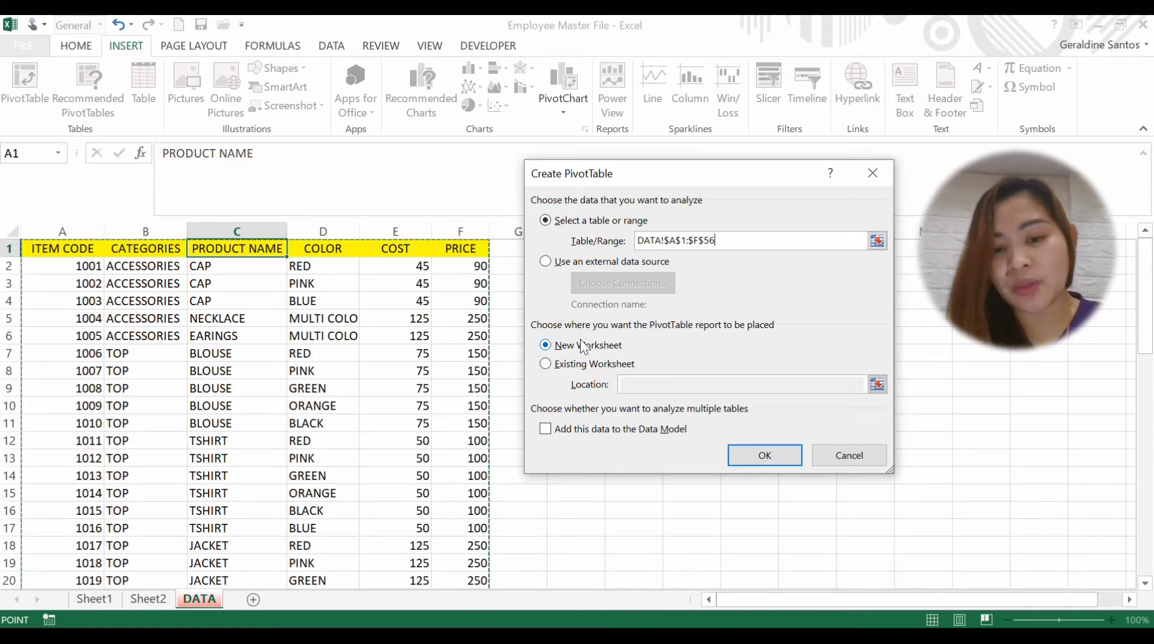
{"action": "left_click", "coordinate": [764, 458]}
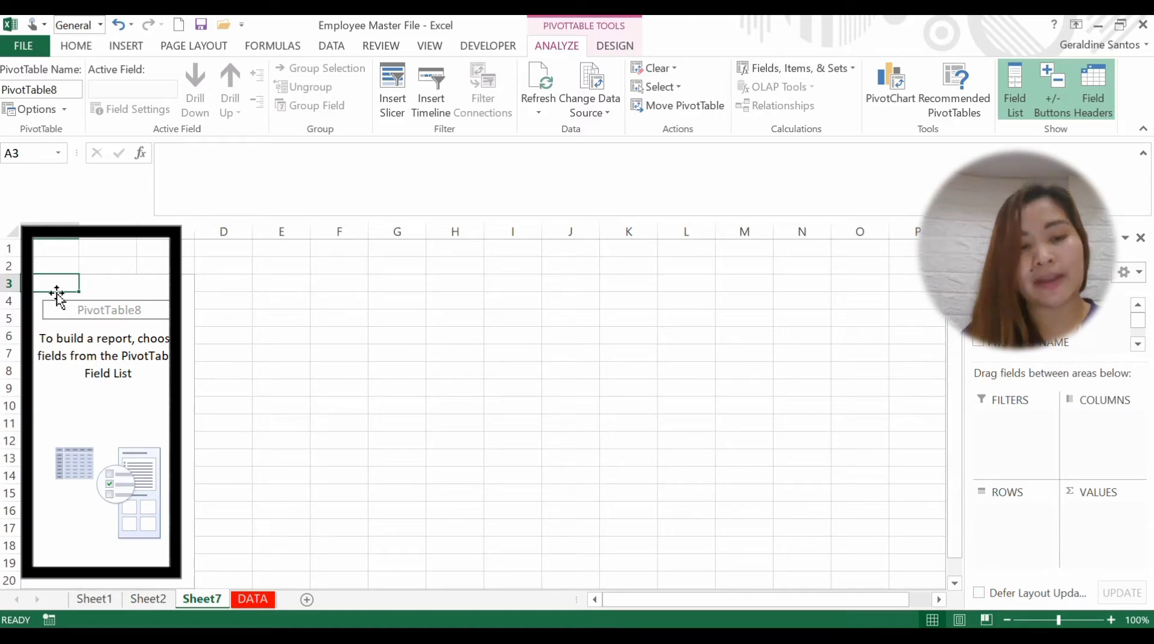
Step: Compare the new PivotTable worksheet with the source data on the DATA sheet
{"action": "left_click", "coordinate": [257, 600]}
{"action": "left_click", "coordinate": [200, 600]}
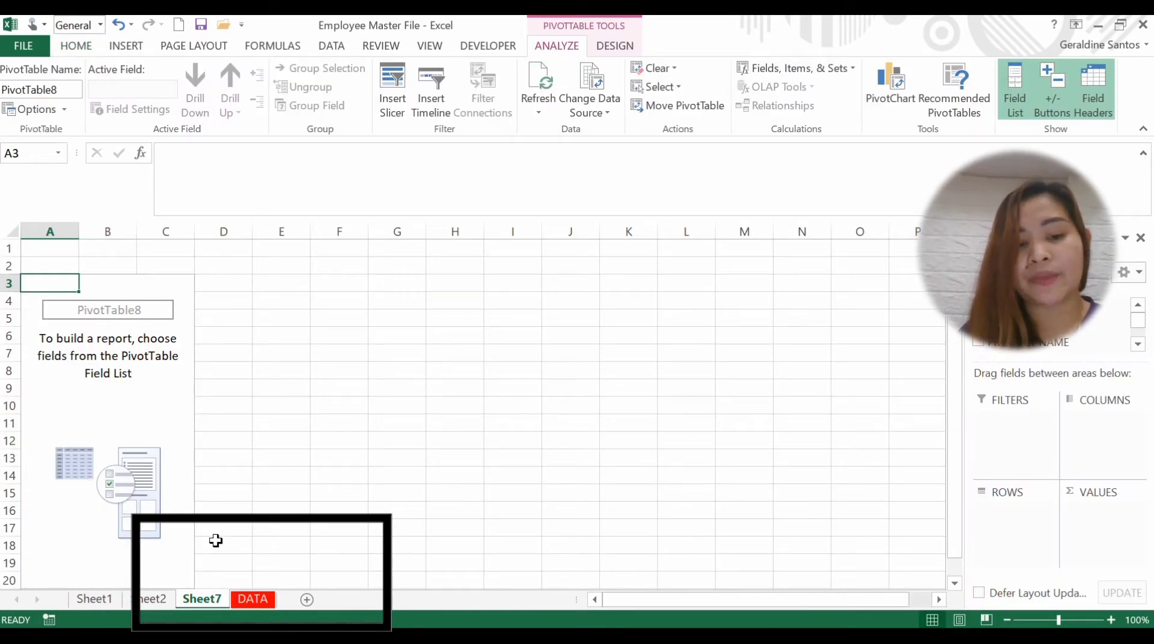
{"action": "left_click", "coordinate": [270, 602]}
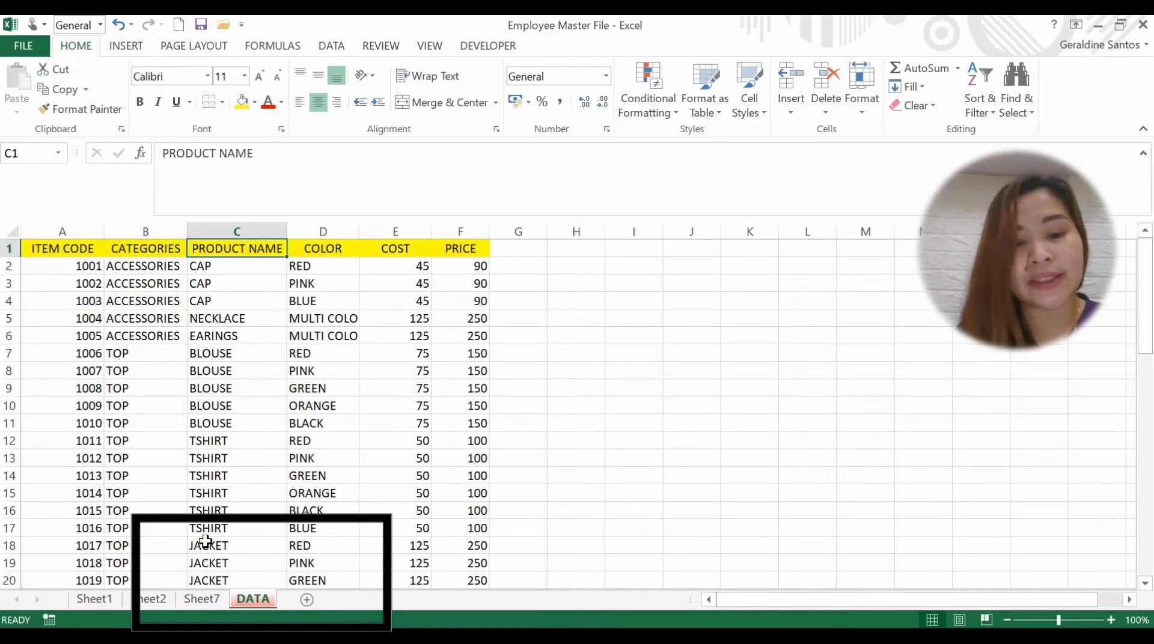
{"action": "left_click", "coordinate": [212, 603]}
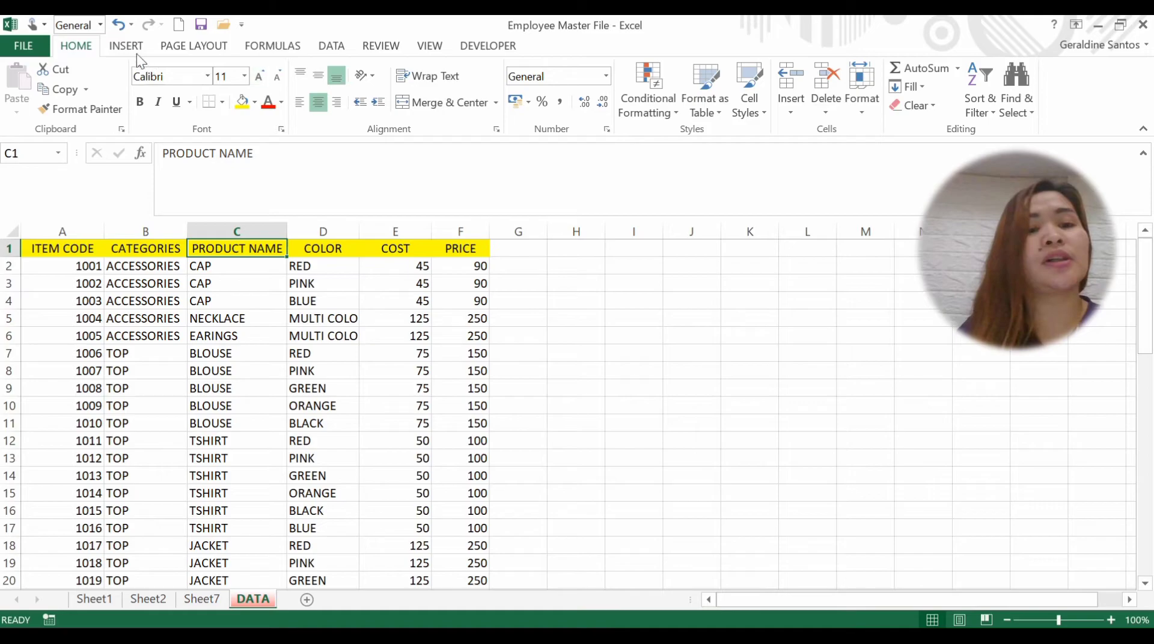
Step: Create a second PivotTable from DATA!$A$1:$F$56 on the existing worksheet at DATA!$H$1:$P$23, and select its report area
{"action": "left_click", "coordinate": [133, 47]}
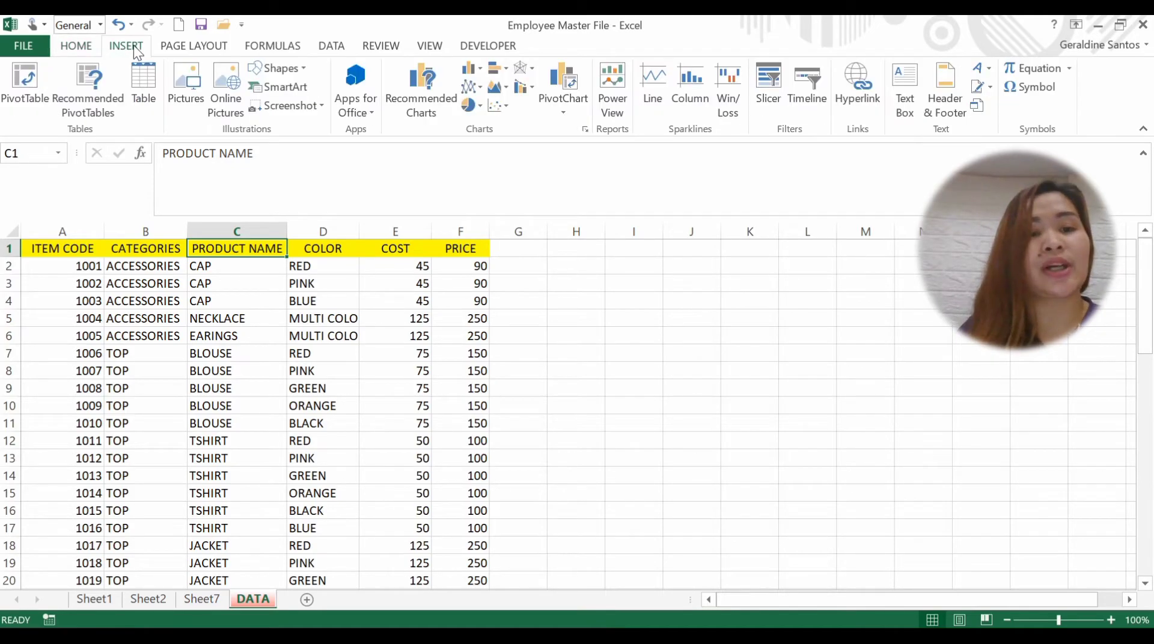
{"action": "left_click", "coordinate": [35, 82]}
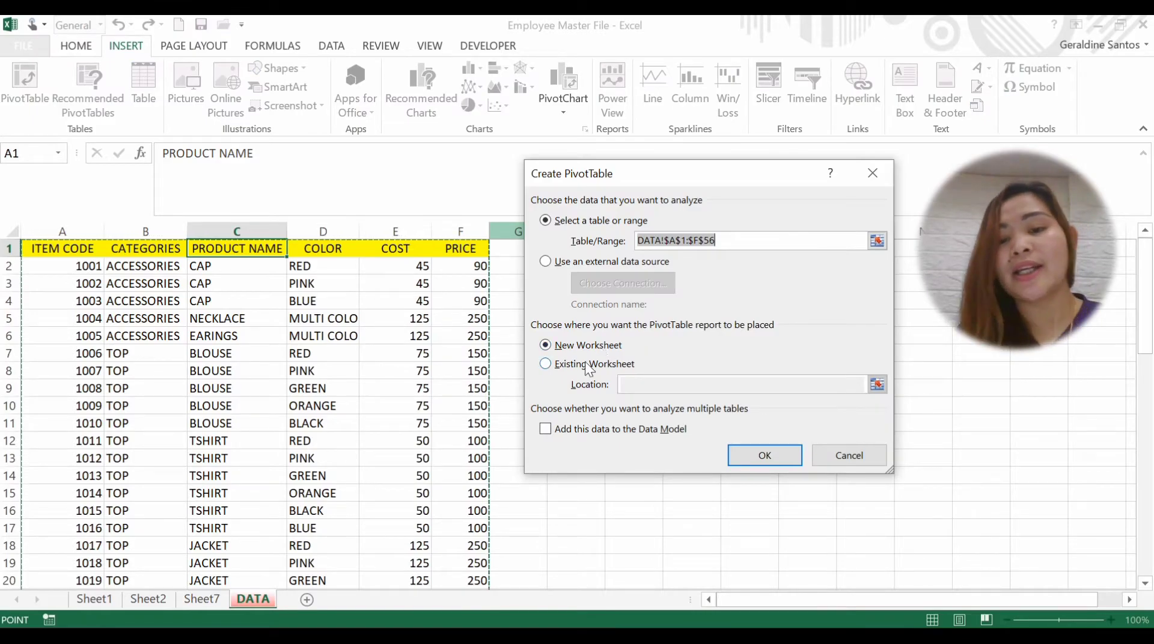
{"action": "left_click", "coordinate": [585, 364]}
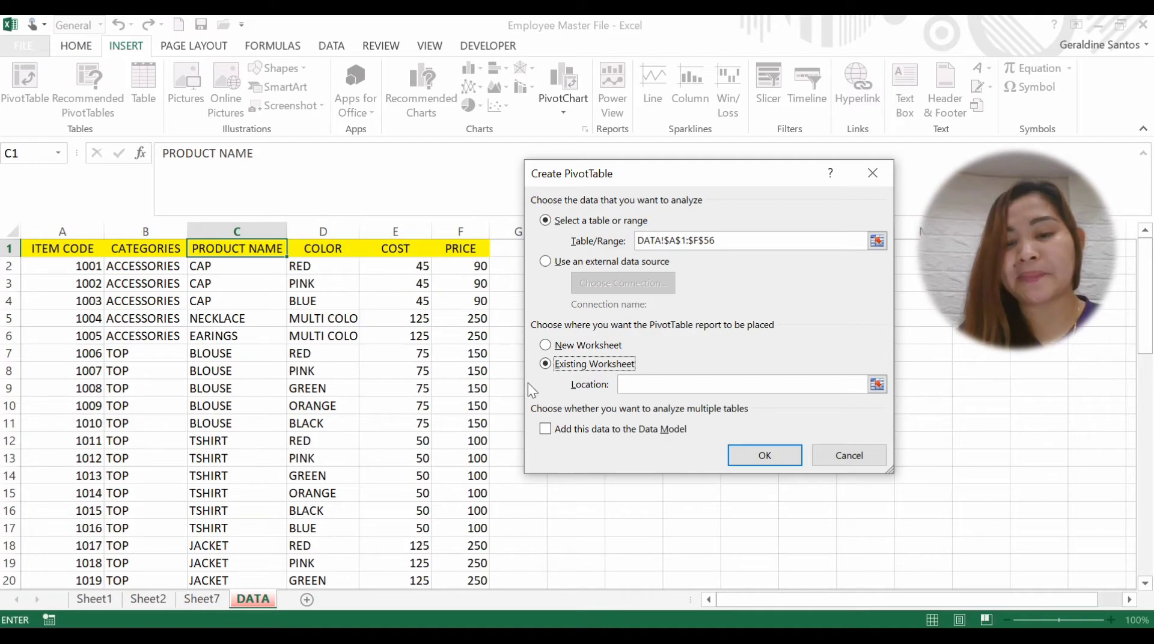
{"action": "left_click_drag", "start_coordinate": [727, 175], "coordinate": [251, 120]}
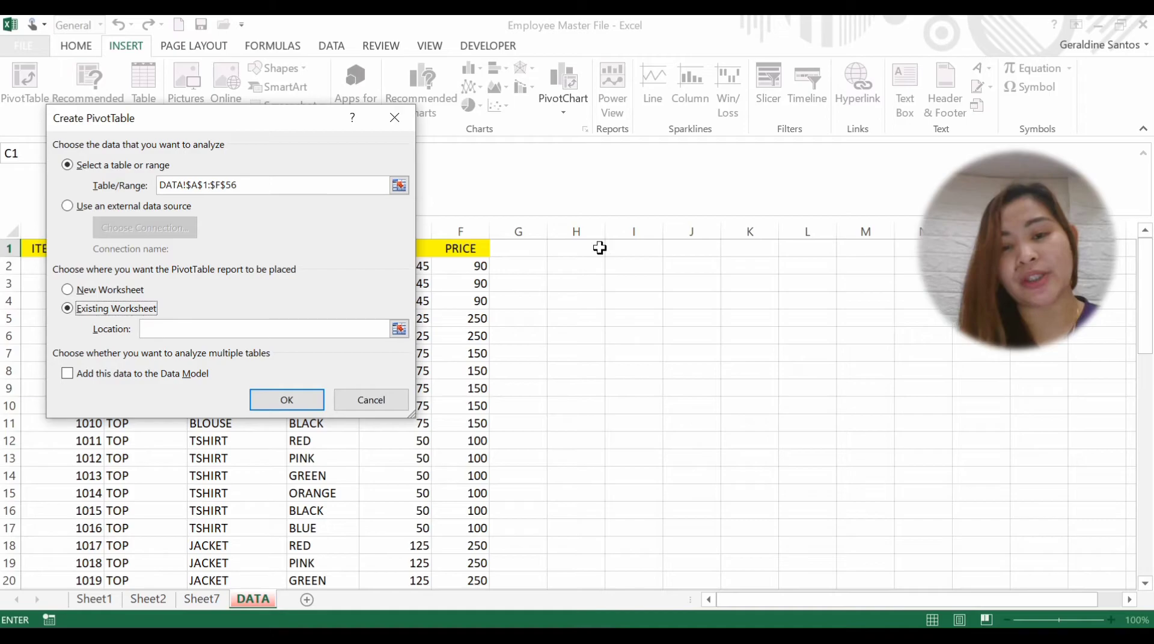
{"action": "left_click_drag", "start_coordinate": [596, 249], "coordinate": [1015, 589]}
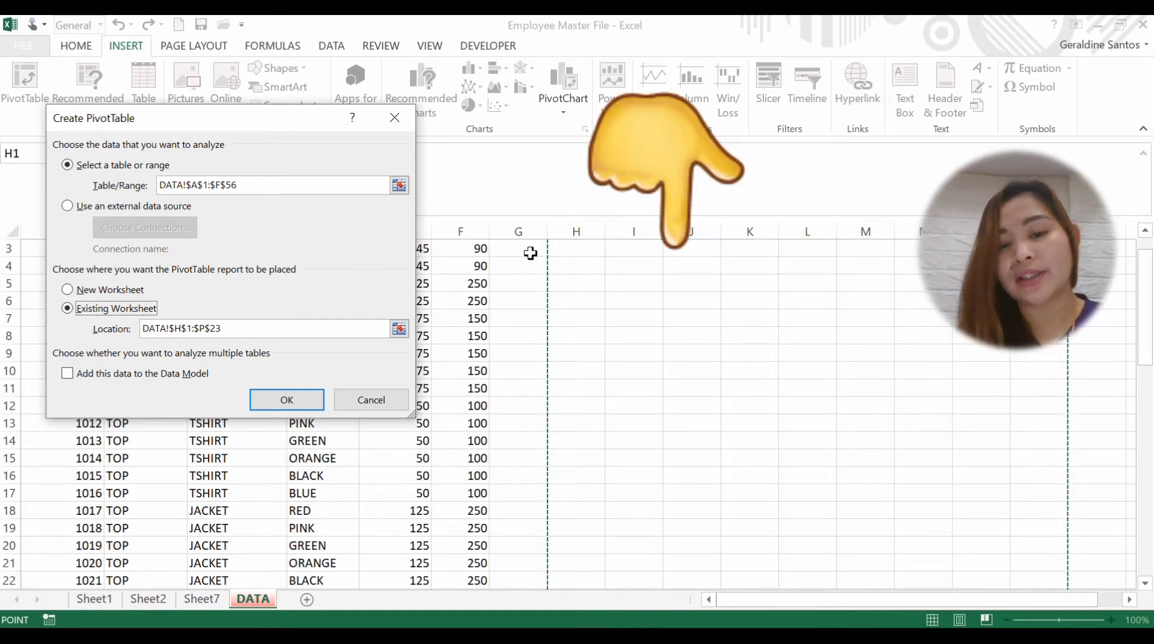
{"action": "left_click", "coordinate": [268, 400]}
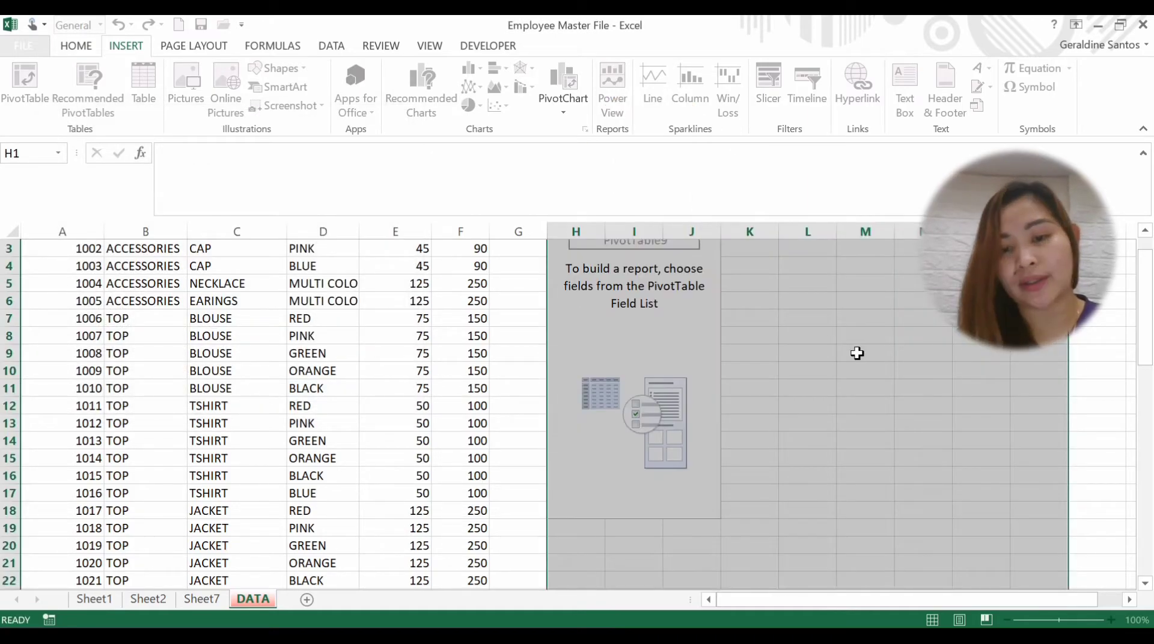
{"action": "left_click", "coordinate": [855, 352]}
{"action": "left_click", "coordinate": [814, 385]}
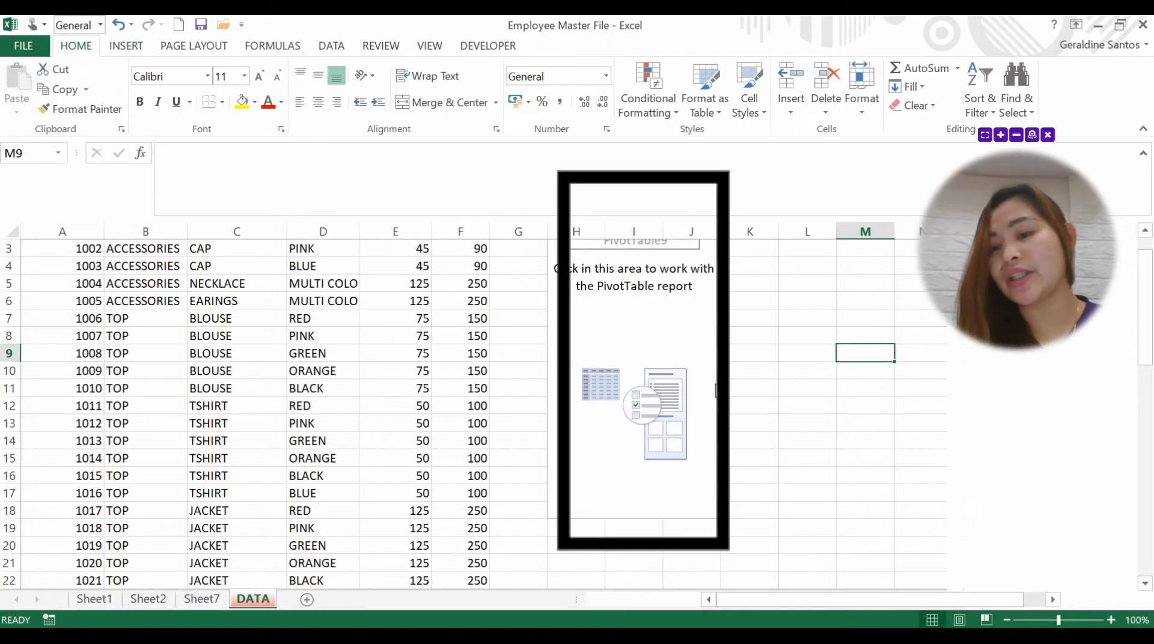
{"action": "scroll", "coordinate": [792, 396], "scroll_direction": "up", "scroll_amount": 1}
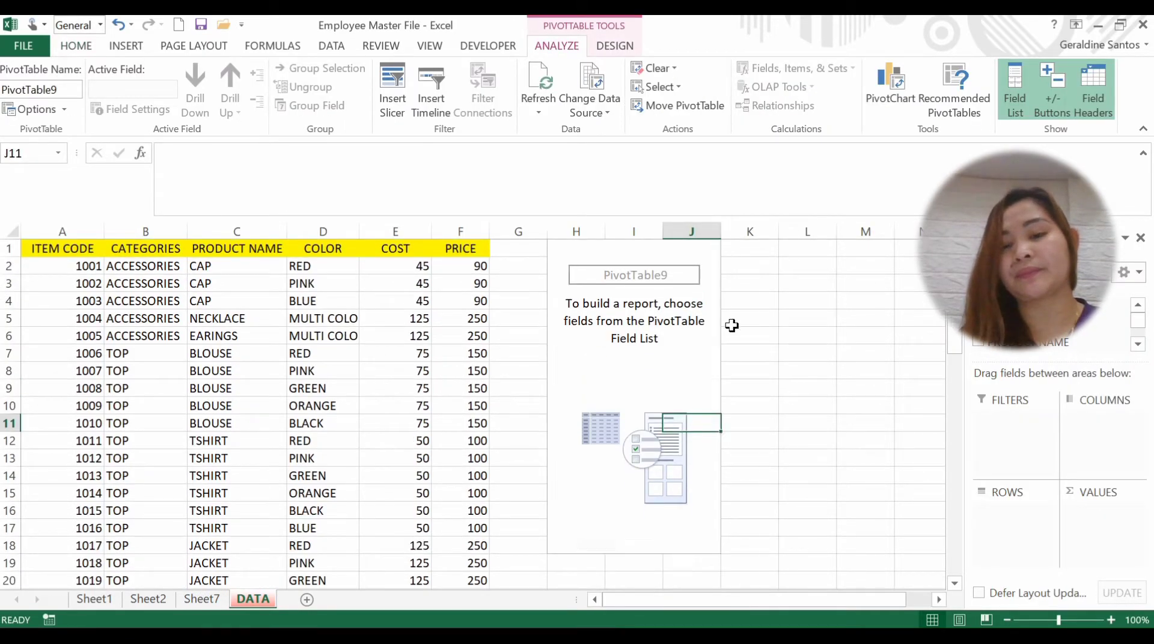
Step: Return to Sheet7 and adjust the height of the field list above the area boxes in the PivotTable Fields pane
{"action": "left_click", "coordinate": [213, 597]}
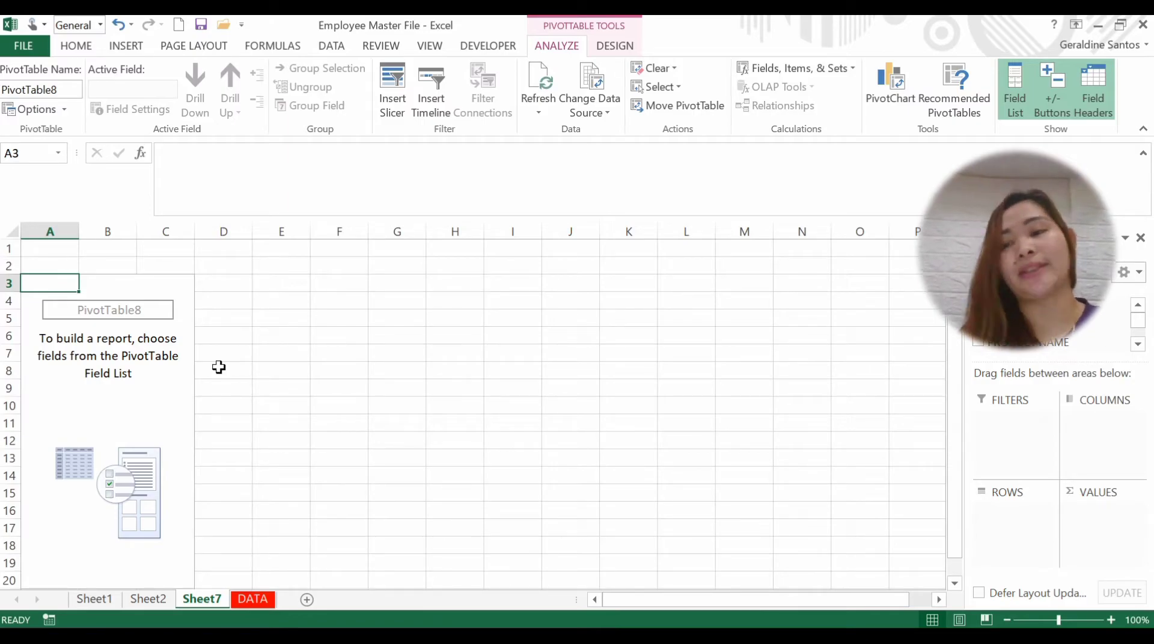
{"action": "left_click_drag", "start_coordinate": [970, 248], "coordinate": [875, 126]}
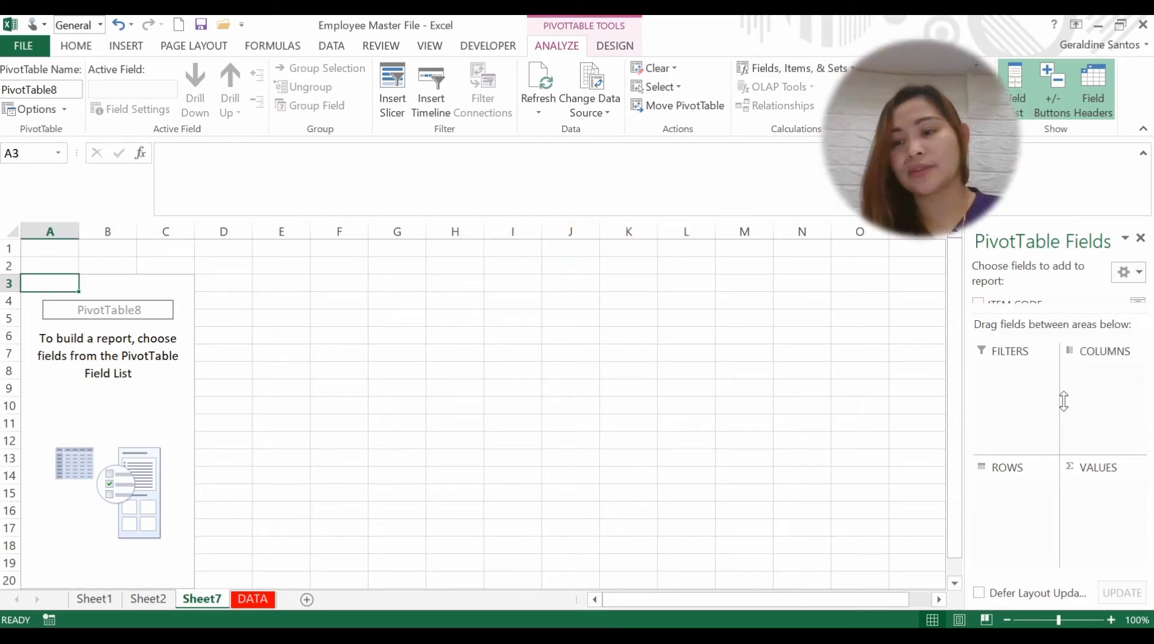
{"action": "left_click_drag", "start_coordinate": [1065, 402], "coordinate": [1066, 407]}
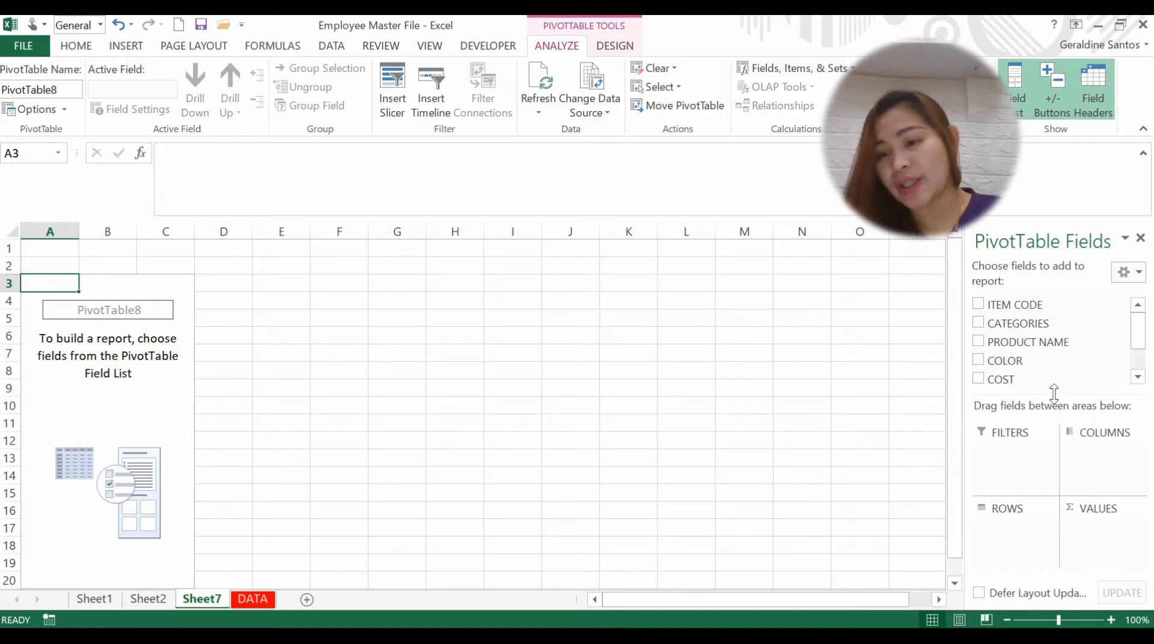
{"action": "left_click_drag", "start_coordinate": [1055, 392], "coordinate": [1053, 417]}
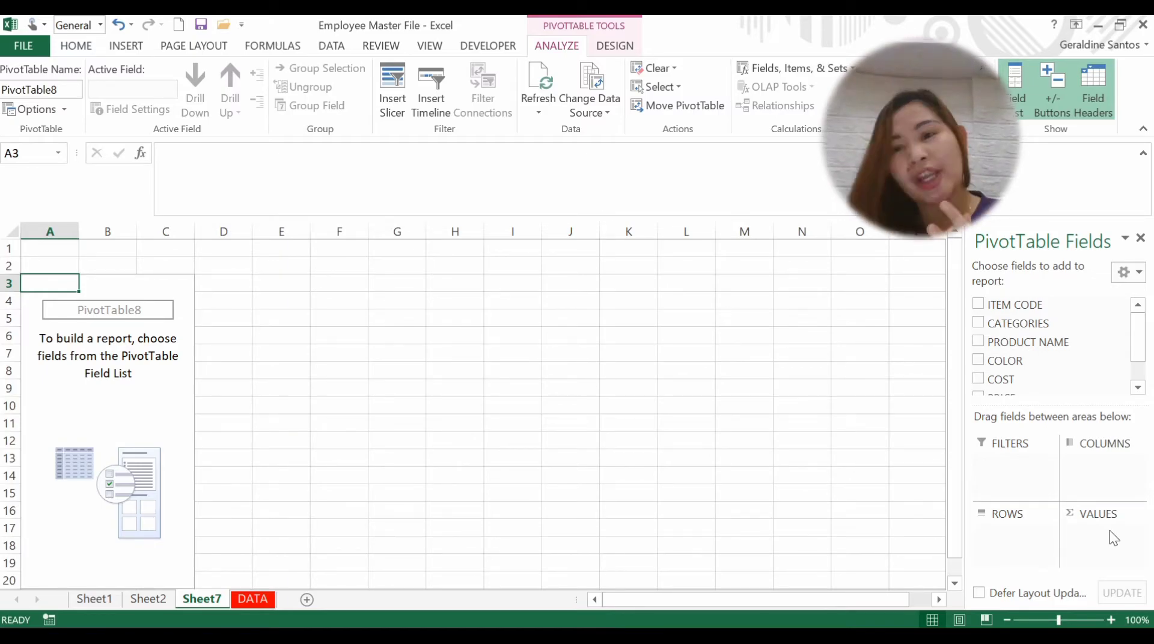
Step: Check the product names on the DATA sheet and add PRODUCT NAME to the rows of the PivotTable on Sheet7
{"action": "left_click", "coordinate": [256, 600]}
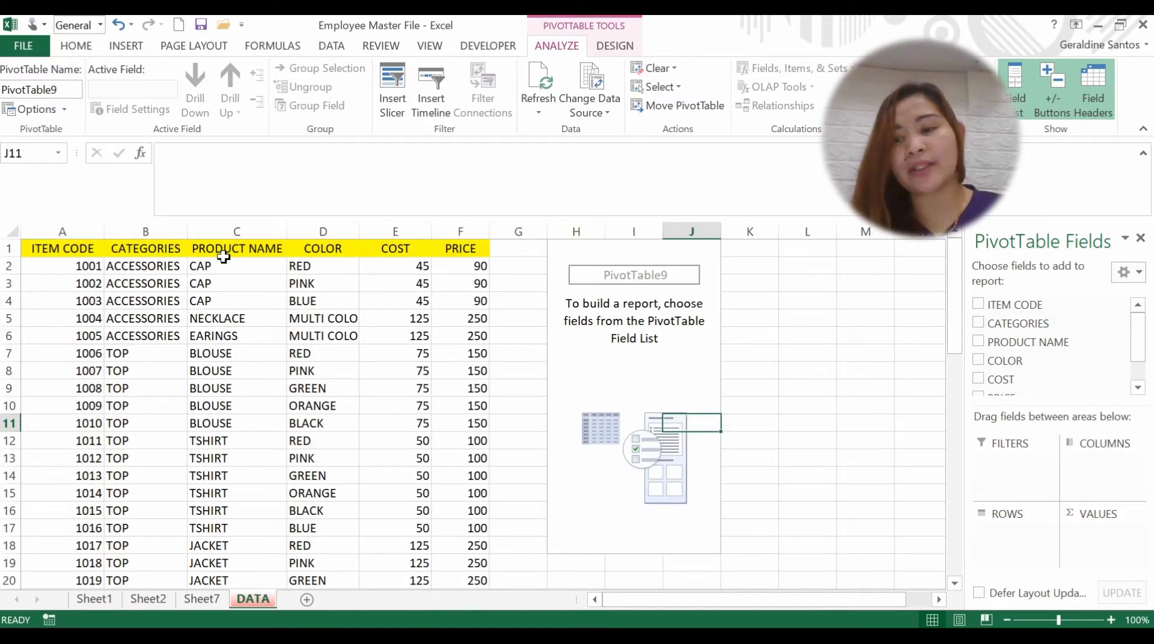
{"action": "left_click_drag", "start_coordinate": [223, 265], "coordinate": [229, 388]}
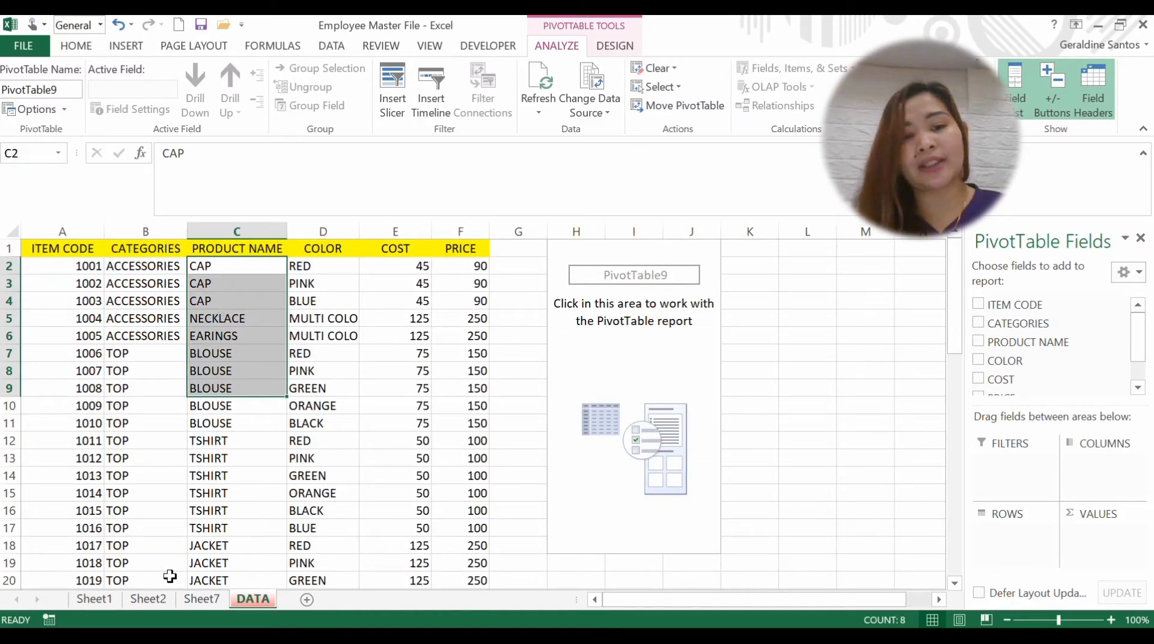
{"action": "left_click", "coordinate": [203, 602]}
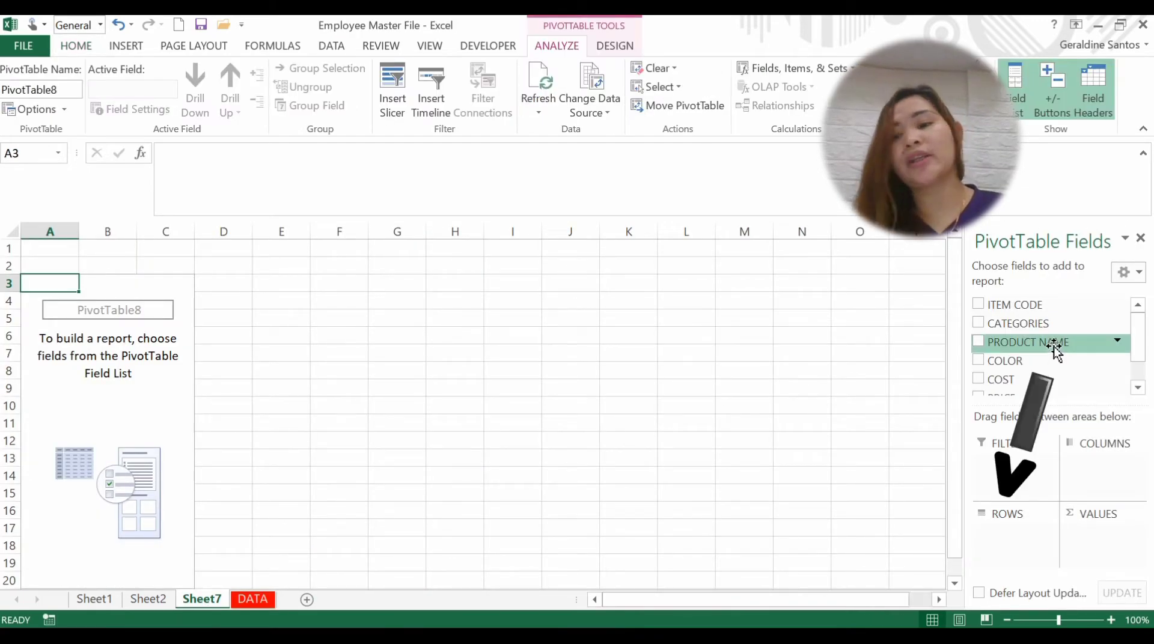
{"action": "left_click_drag", "start_coordinate": [1015, 466], "coordinate": [1018, 531]}
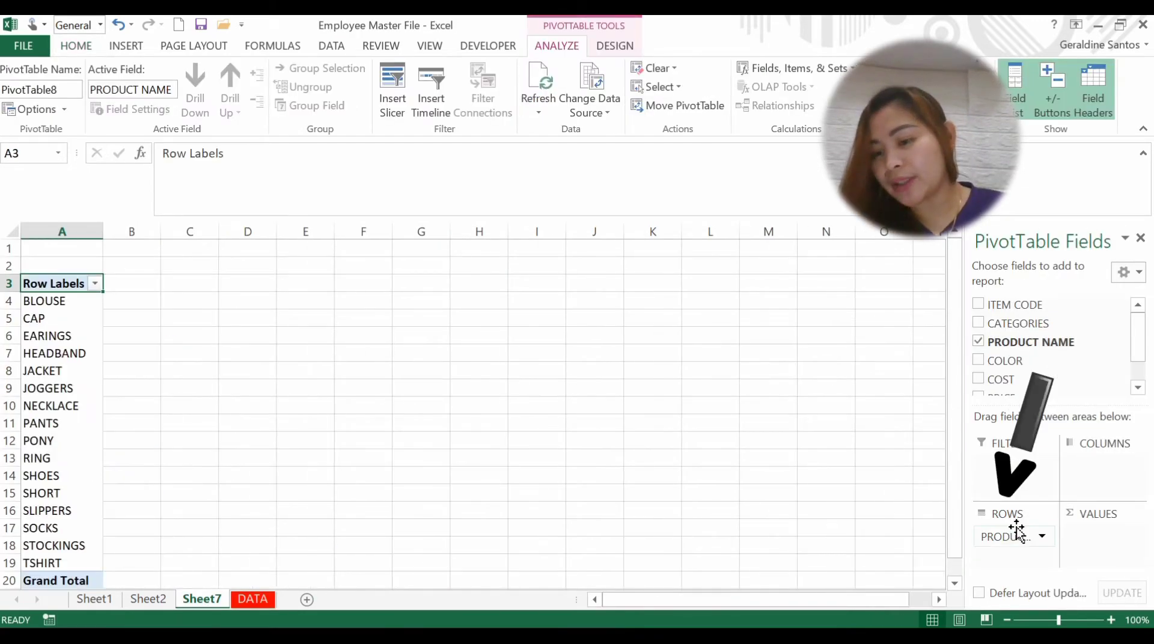
Step: Compare the PivotTable's row labels with the product names in column C of the DATA sheet
{"action": "left_click", "coordinate": [80, 302]}
{"action": "left_click_drag", "start_coordinate": [80, 359], "coordinate": [63, 562]}
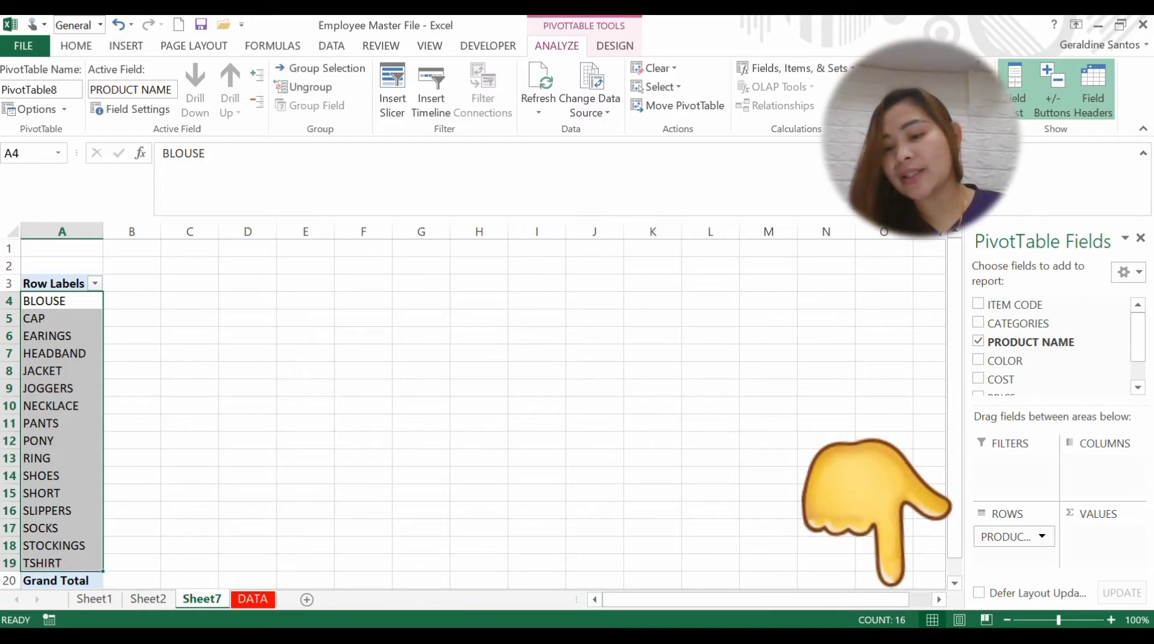
{"action": "left_click", "coordinate": [249, 600]}
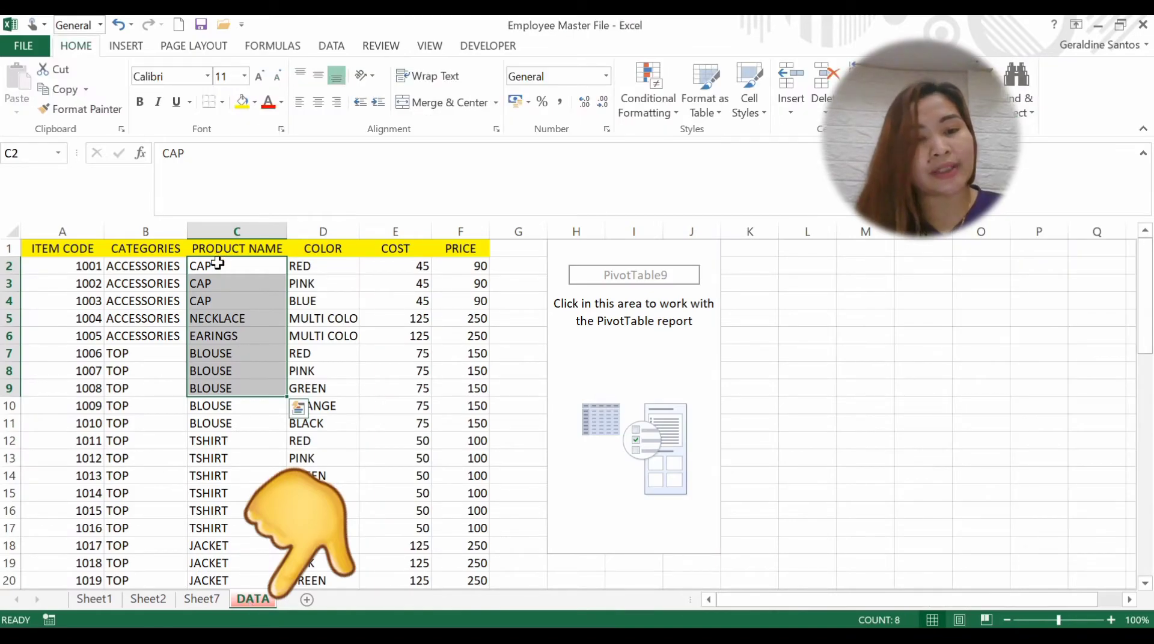
{"action": "double_click", "coordinate": [218, 264]}
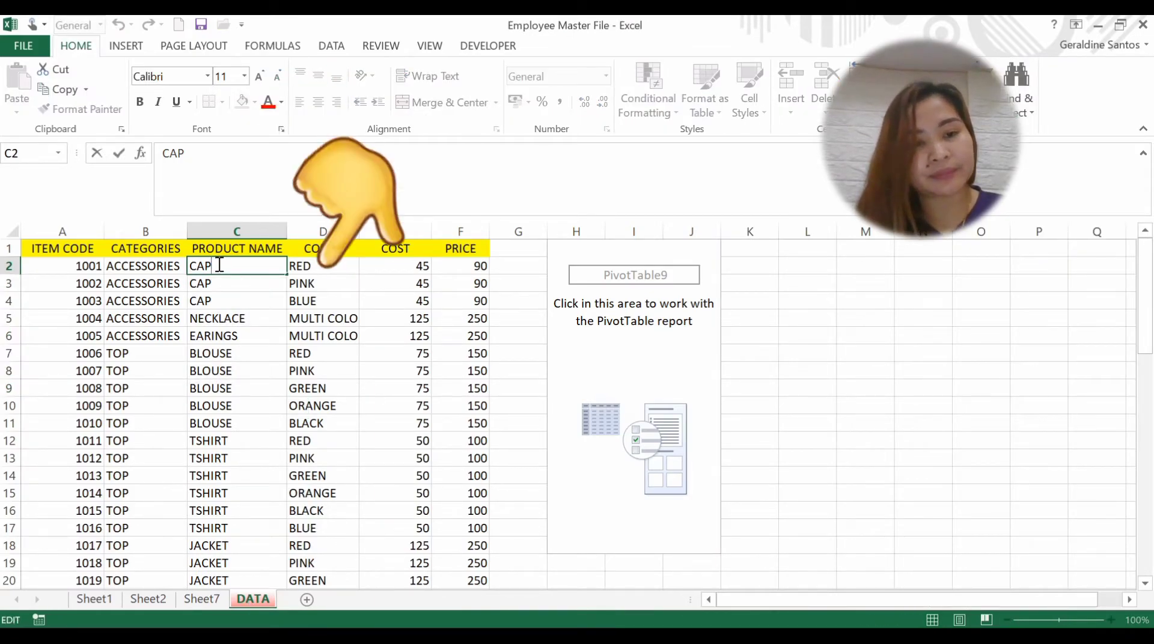
{"action": "left_click", "coordinate": [250, 303]}
{"action": "left_click", "coordinate": [251, 265]}
{"action": "key", "text": "ctrl+shift+Down"}
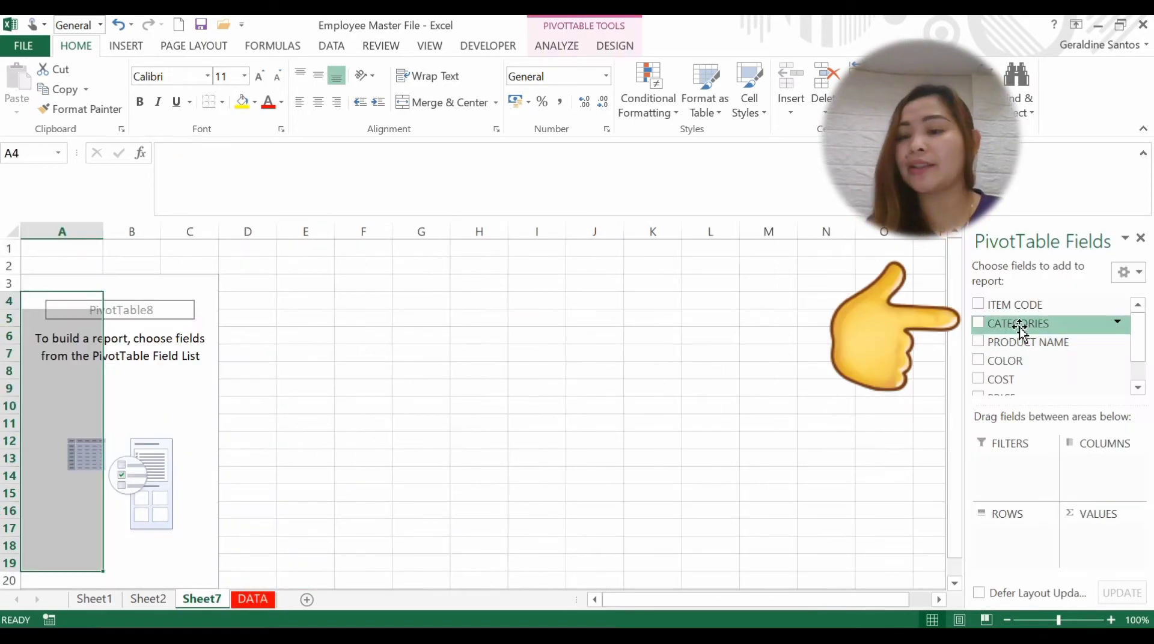
Step: Add CATEGORIES to the PivotTable's rows on Sheet7 and compare its row labels with the CATEGORIES column on the DATA sheet
{"action": "left_click_drag", "start_coordinate": [1021, 330], "coordinate": [1010, 535]}
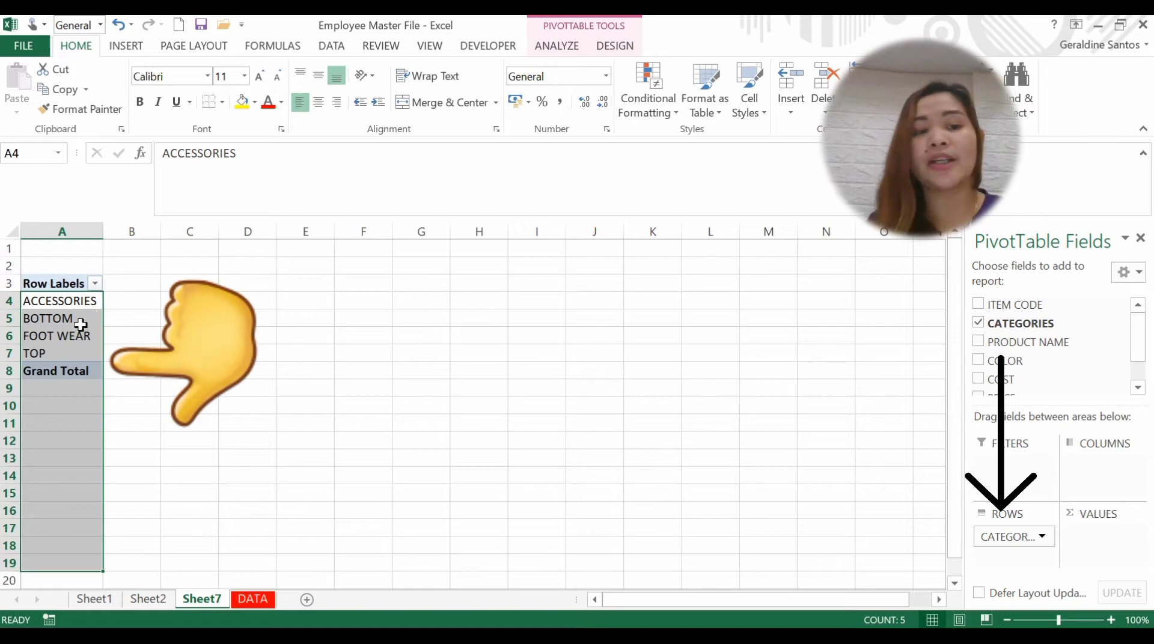
{"action": "left_click", "coordinate": [256, 606]}
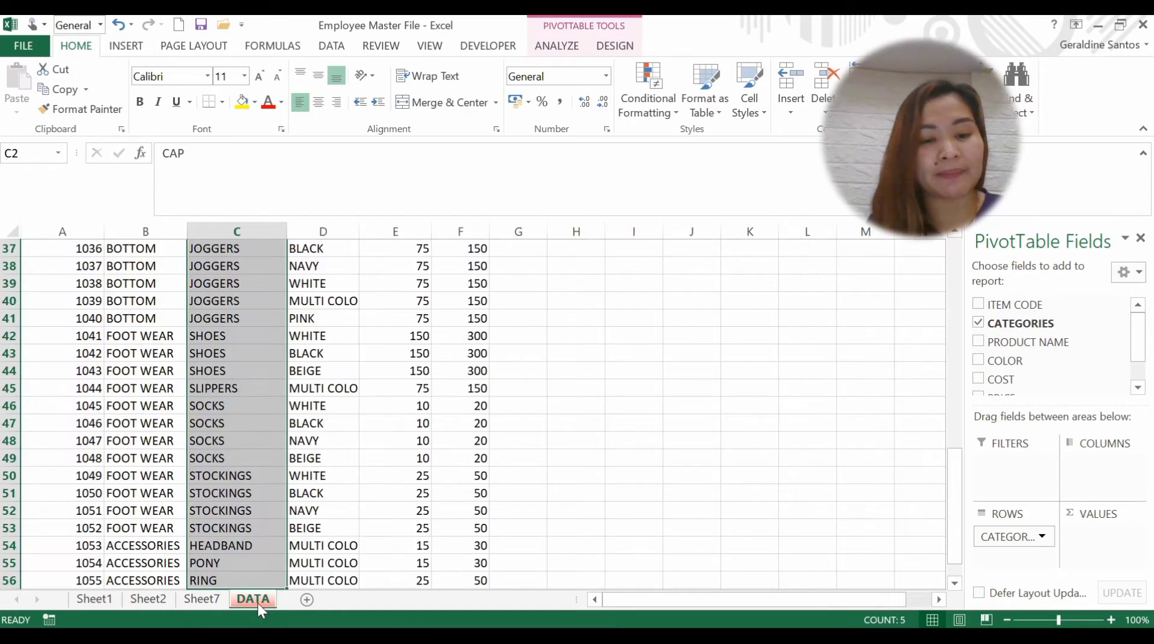
{"action": "left_click", "coordinate": [159, 372]}
{"action": "key", "text": "ctrl+Up"}
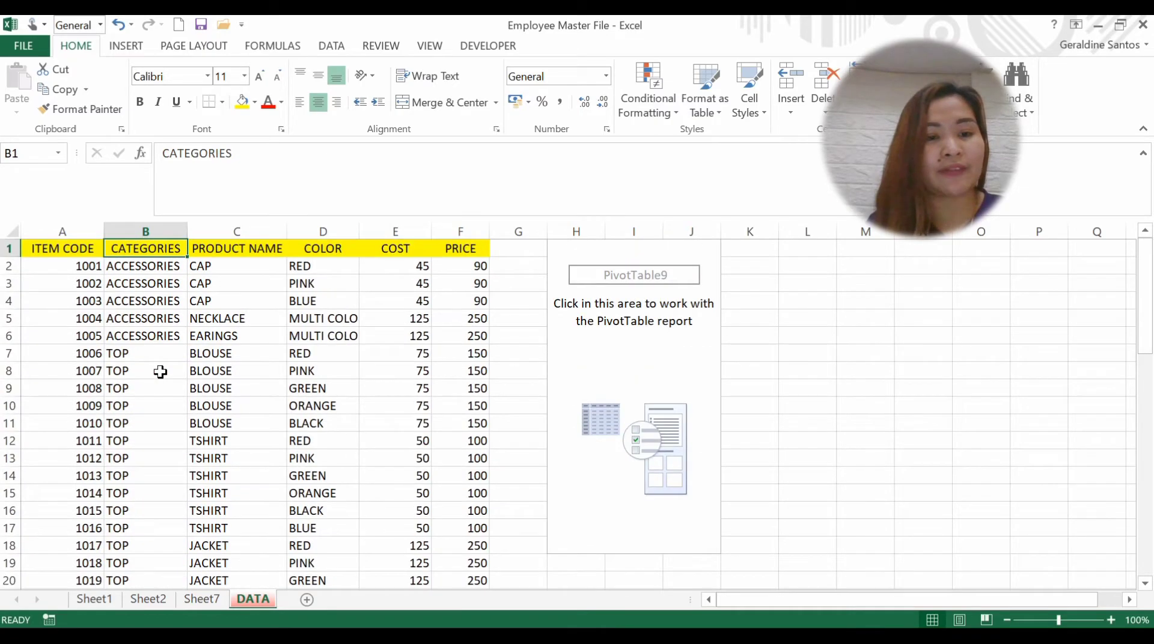
{"action": "left_click", "coordinate": [132, 315]}
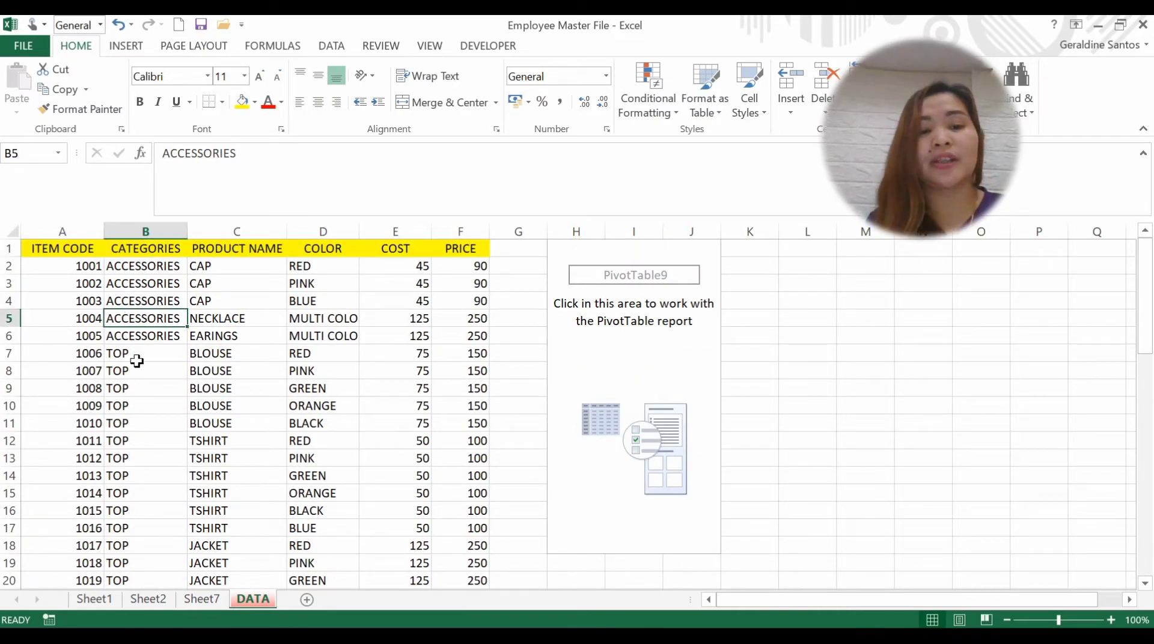
{"action": "left_click", "coordinate": [210, 597]}
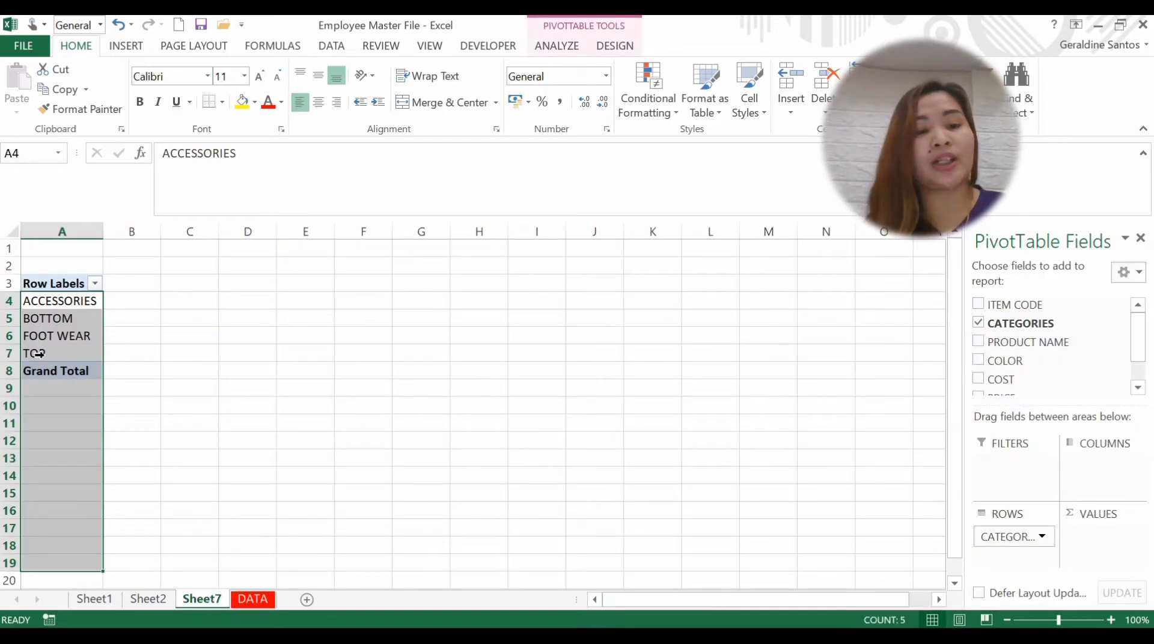
Step: Move CATEGORIES from the rows area to the columns area and return it to the rows area
{"action": "left_click_drag", "start_coordinate": [1028, 539], "coordinate": [1118, 483]}
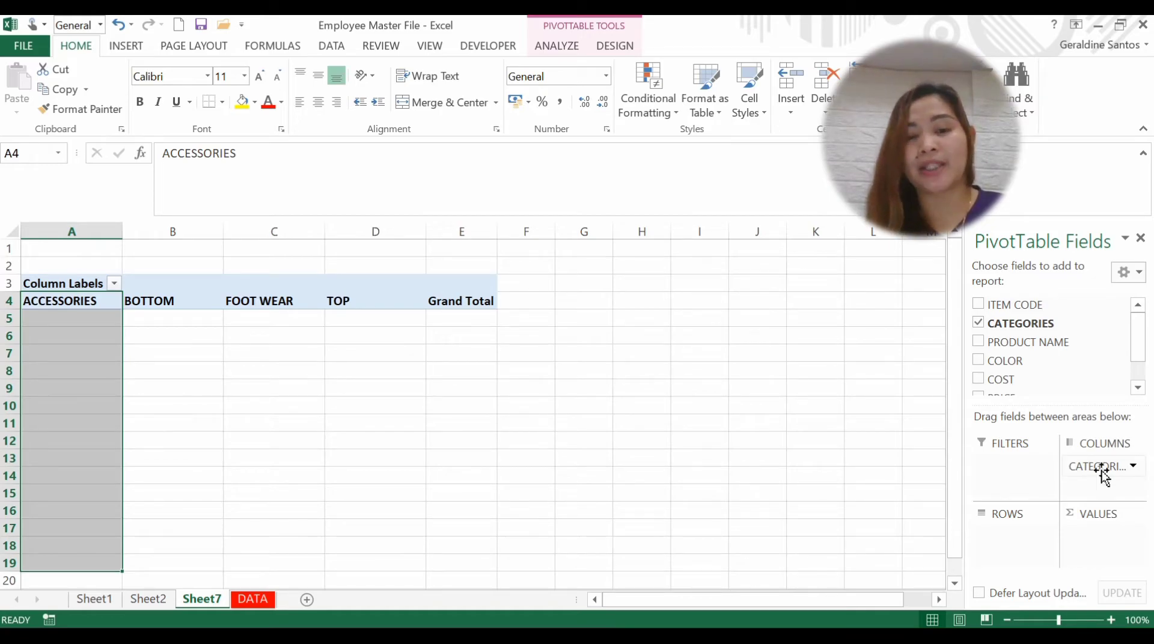
{"action": "left_click_drag", "start_coordinate": [1102, 476], "coordinate": [1016, 547]}
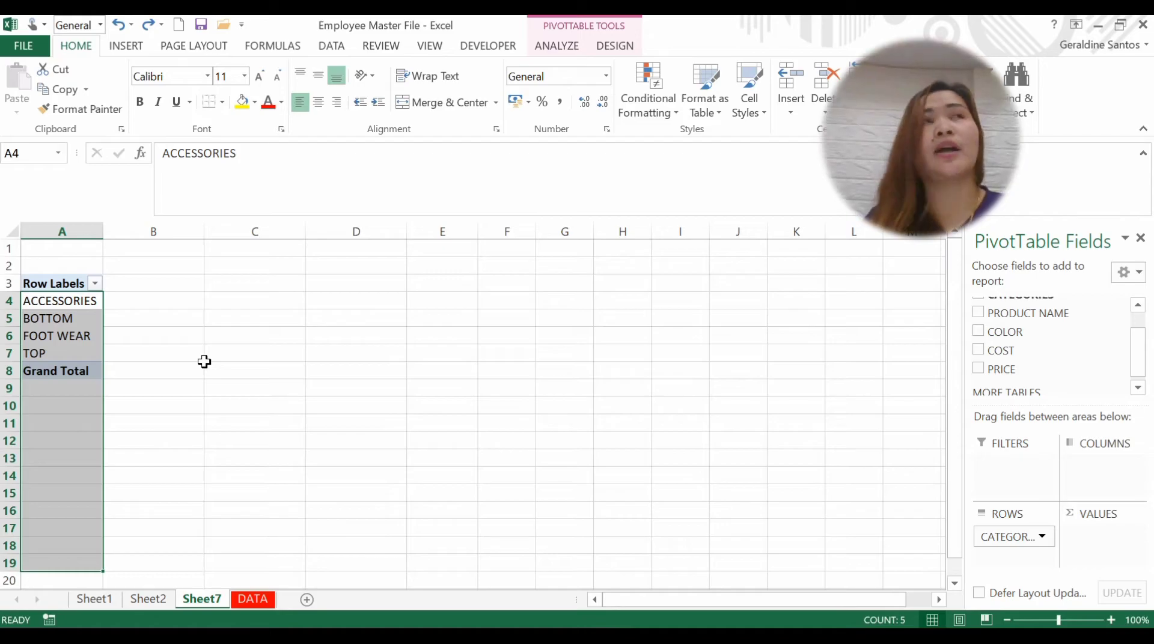
Step: Add the COST and PRICE fields to the PivotTable's values as sums
{"action": "left_click", "coordinate": [71, 372]}
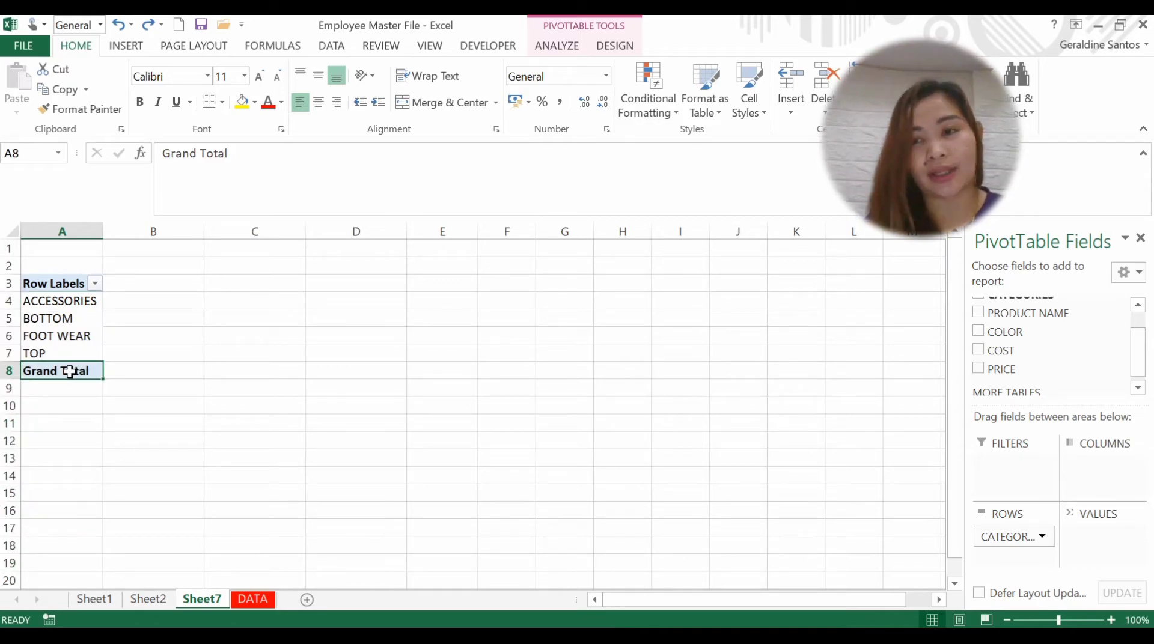
{"action": "left_click", "coordinate": [986, 351]}
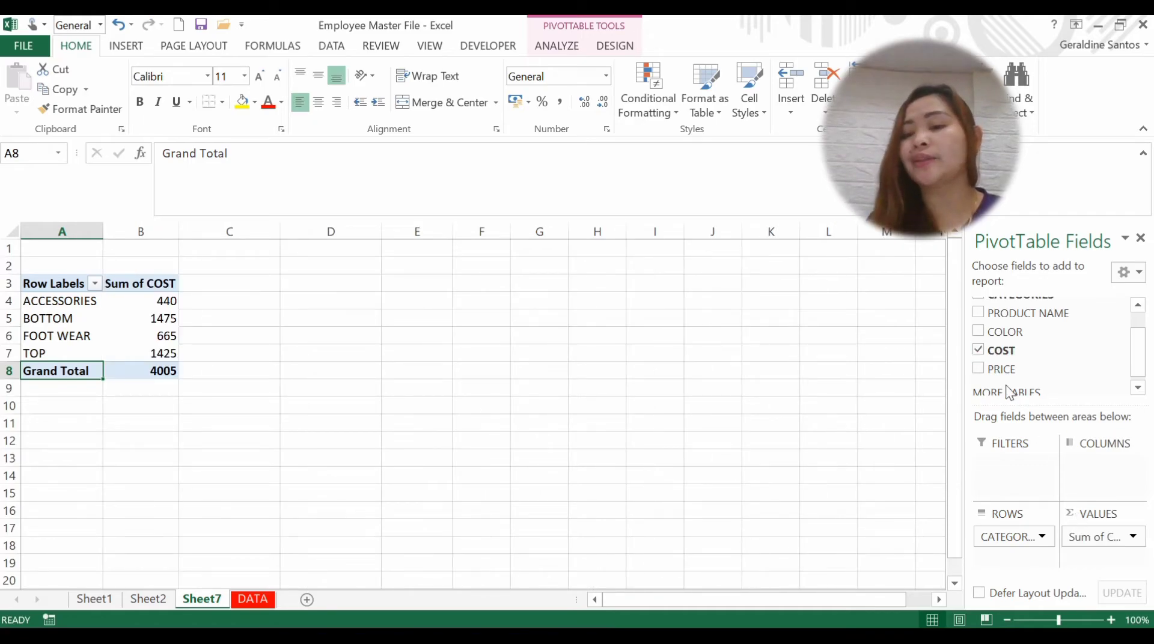
{"action": "left_click_drag", "start_coordinate": [1001, 372], "coordinate": [1081, 559]}
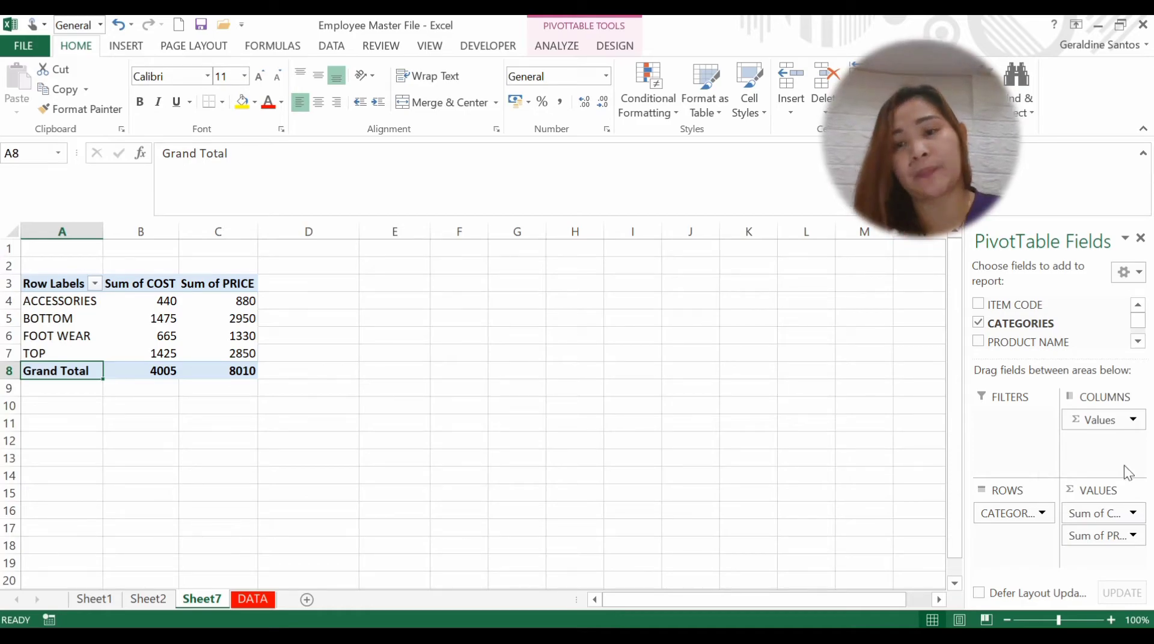
Step: Compare the PivotTable's grand total for COST with the sum of the whole COST column on the DATA sheet
{"action": "left_click", "coordinate": [168, 373]}
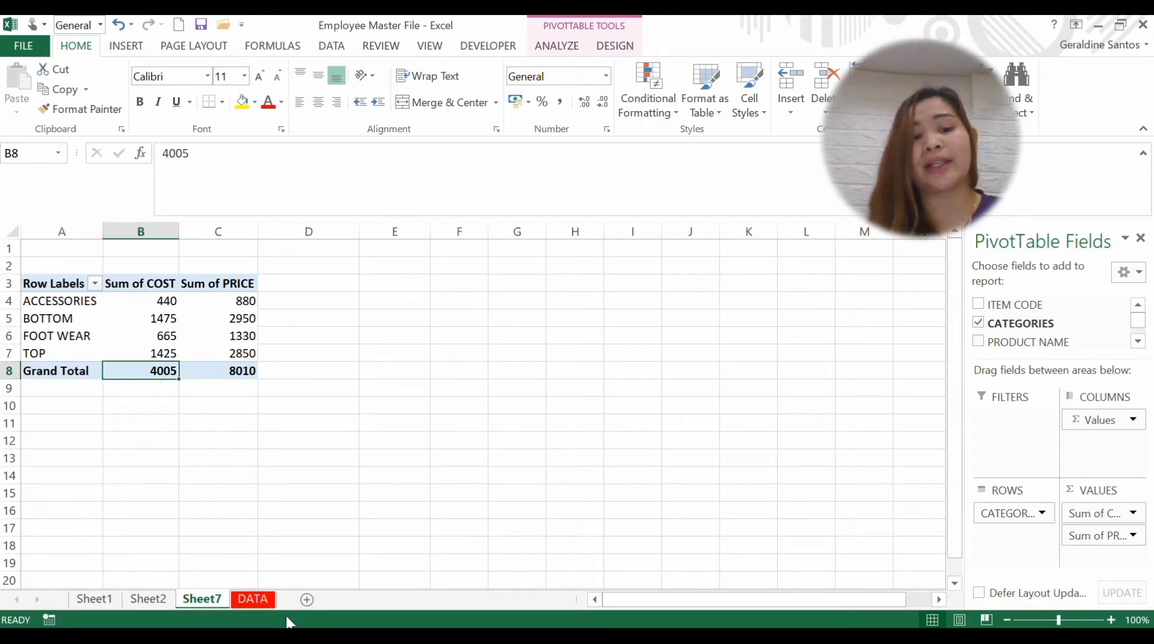
{"action": "left_click", "coordinate": [258, 601]}
{"action": "left_click", "coordinate": [382, 269]}
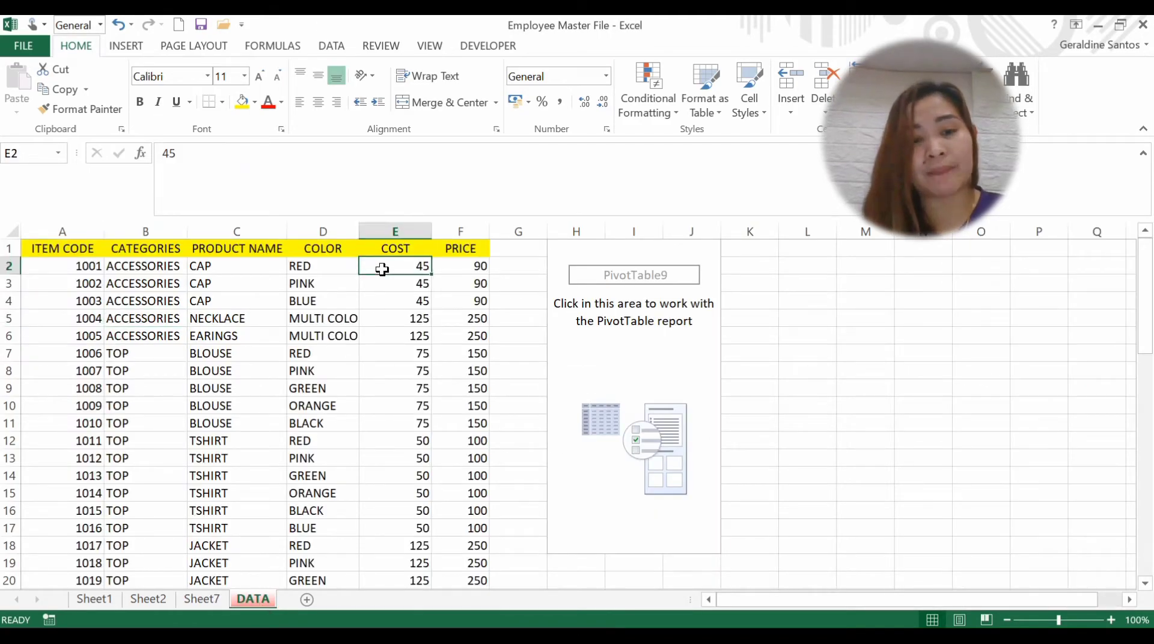
{"action": "key", "text": "shift+Down"}
{"action": "key", "text": "shift+Down"}
{"action": "key", "text": "shift+Down"}
{"action": "key", "text": "shift+Down"}
{"action": "key", "text": "shift+Down"}
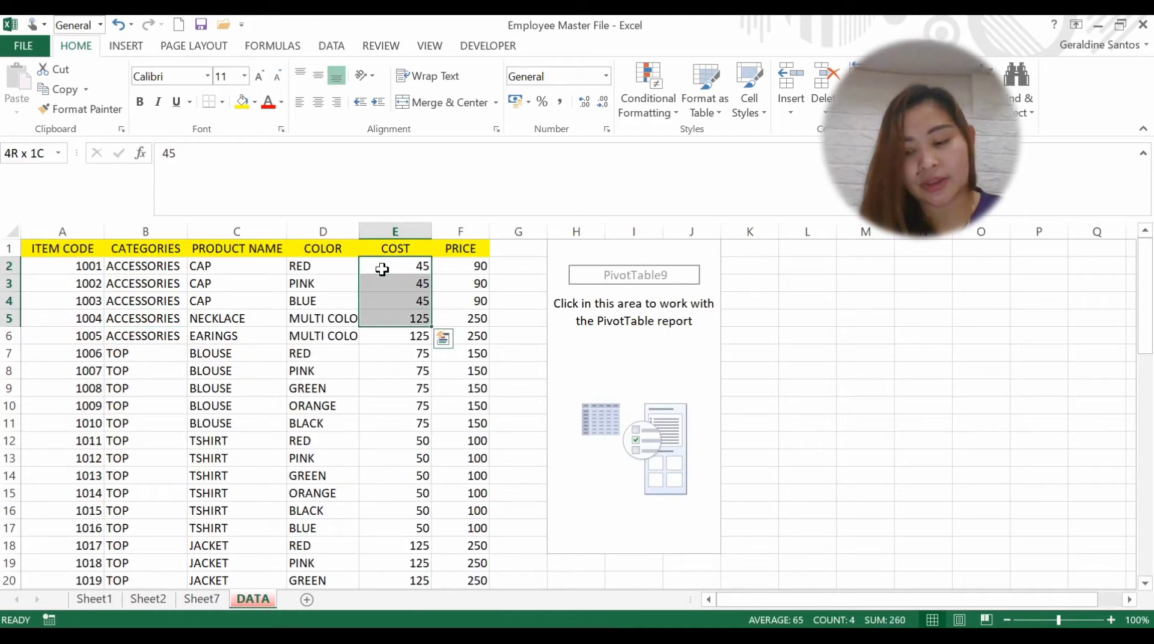
{"action": "key", "text": "ctrl+shift+Down"}
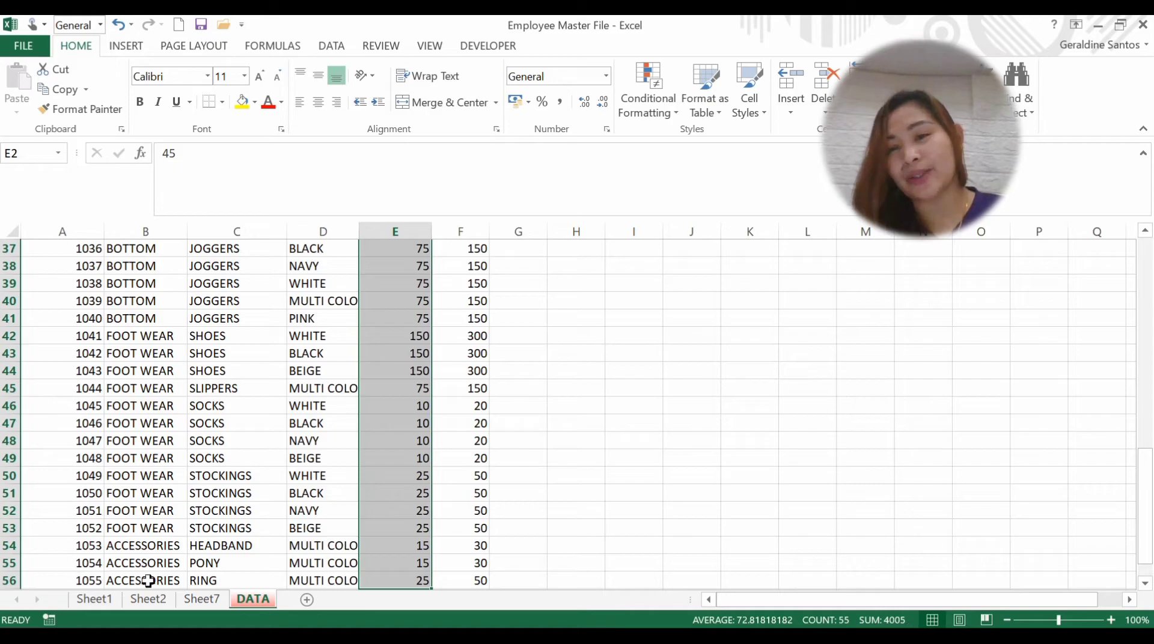
{"action": "left_click", "coordinate": [196, 604]}
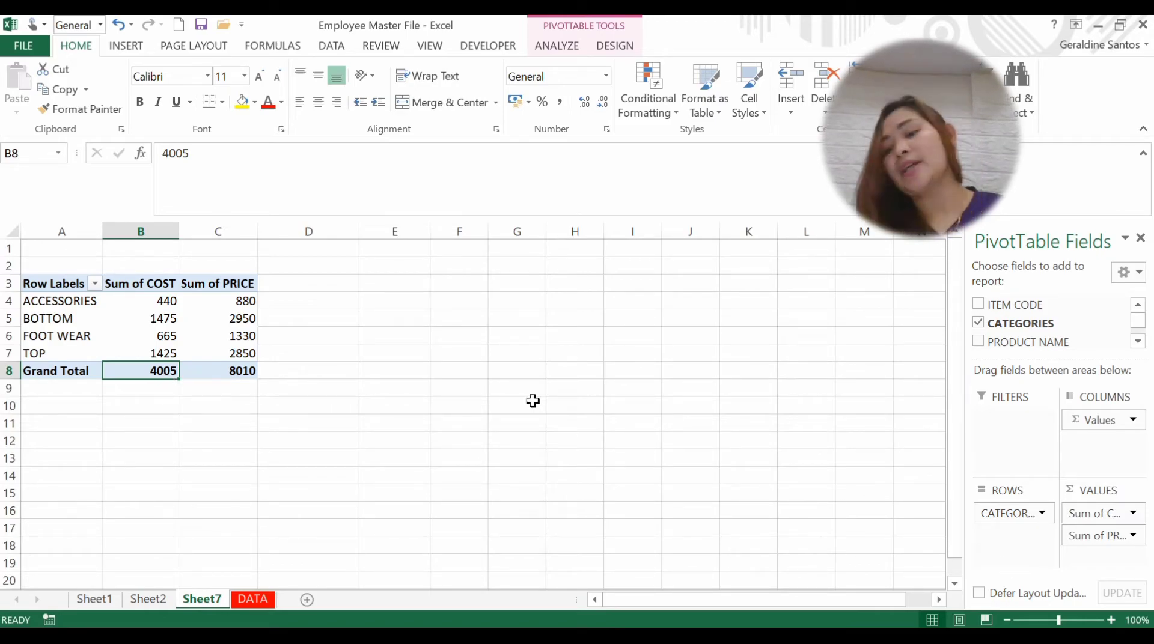
Step: Summarize the COST value field by Count and check its grand total against the COST column on the DATA sheet
{"action": "left_click_drag", "start_coordinate": [1135, 540], "coordinate": [1135, 516]}
{"action": "left_click", "coordinate": [1133, 513]}
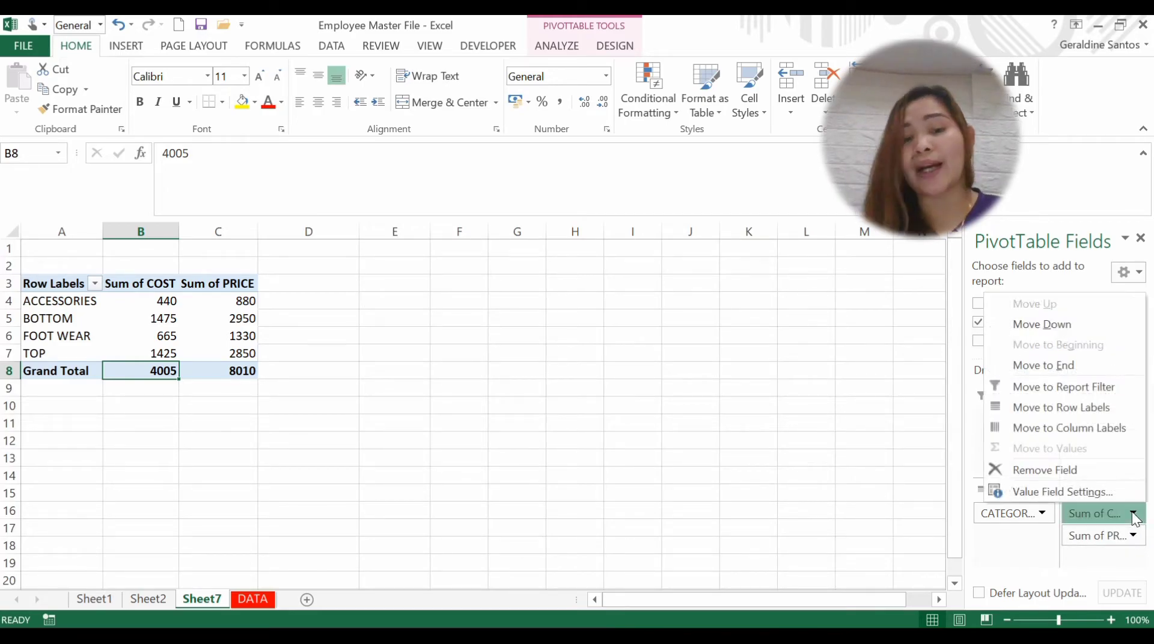
{"action": "left_click", "coordinate": [1059, 494]}
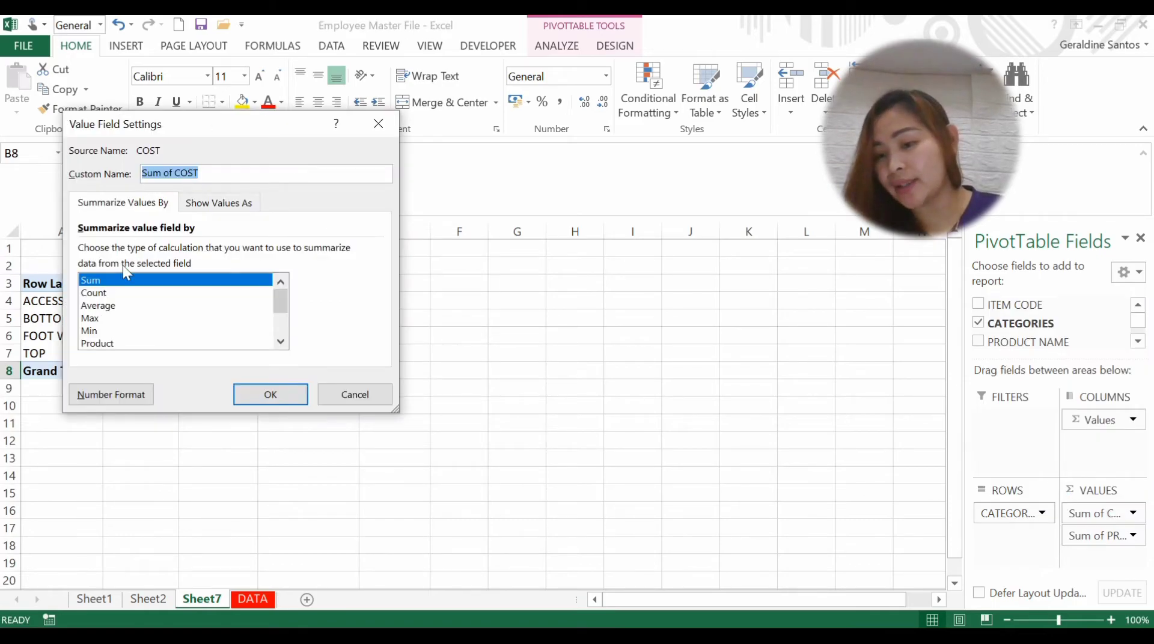
{"action": "left_click", "coordinate": [99, 293]}
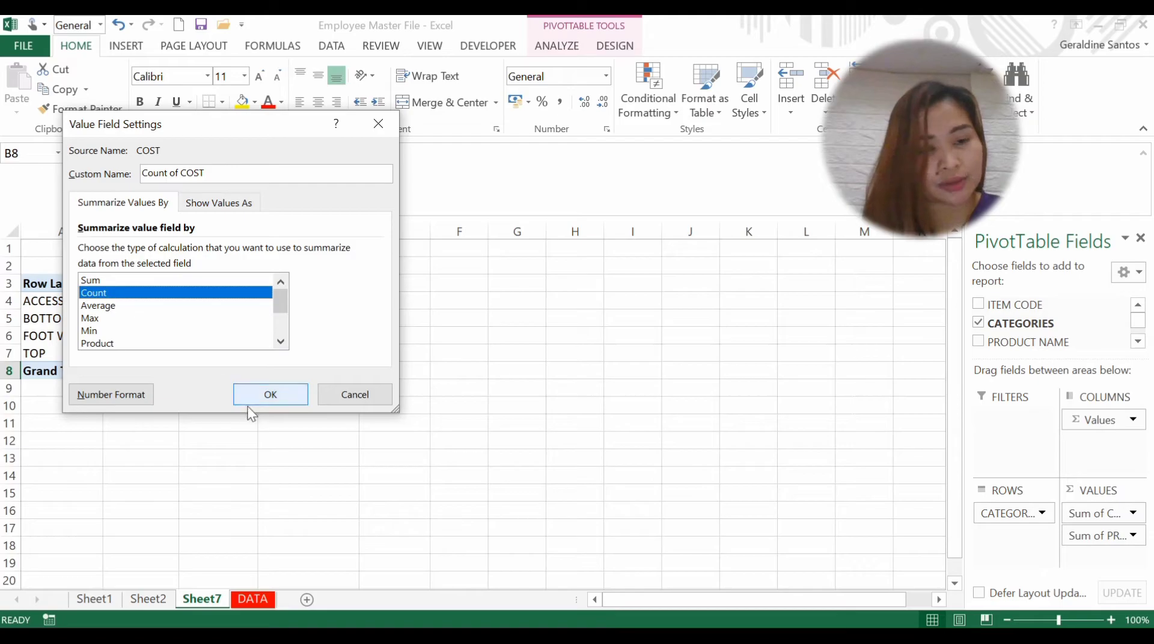
{"action": "left_click", "coordinate": [273, 402]}
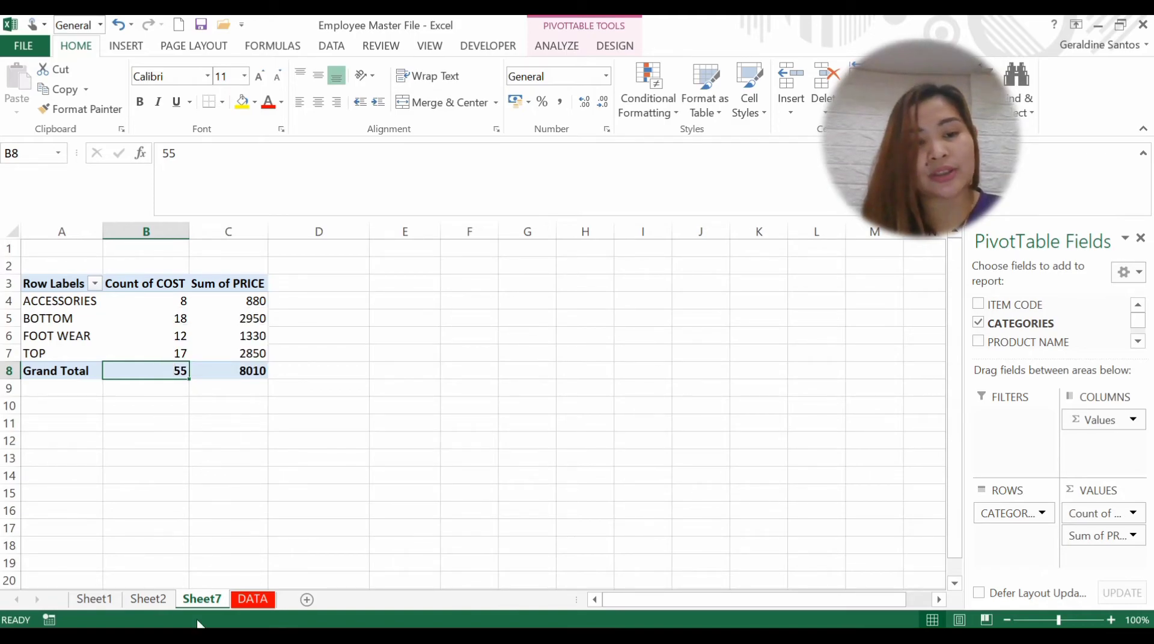
{"action": "left_click", "coordinate": [249, 599]}
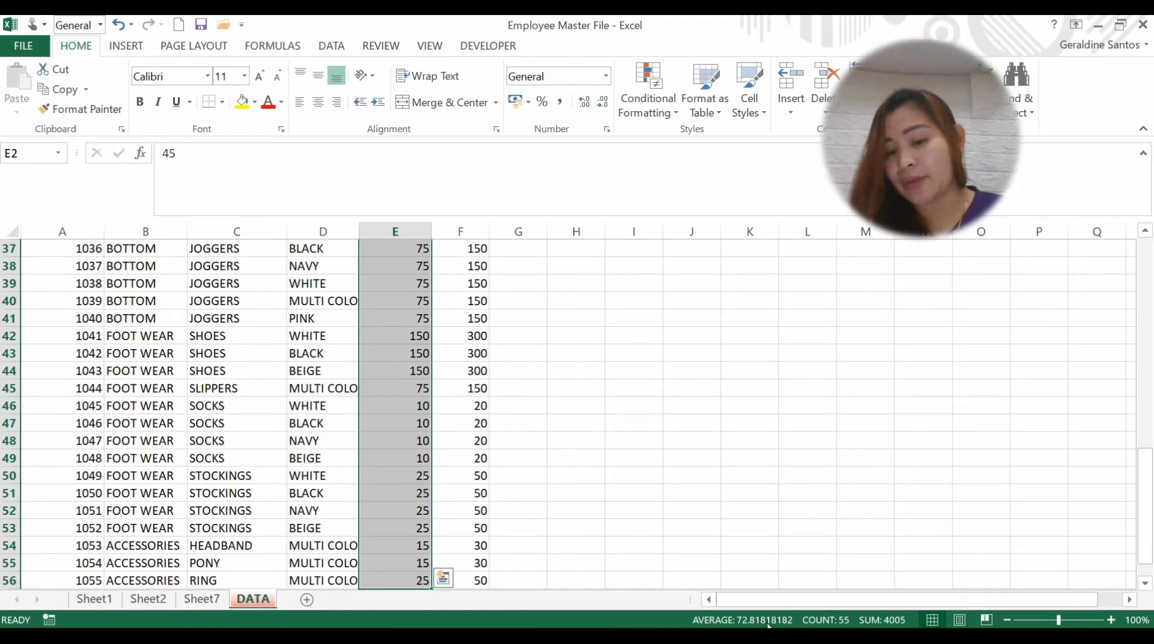
{"action": "left_click", "coordinate": [211, 603]}
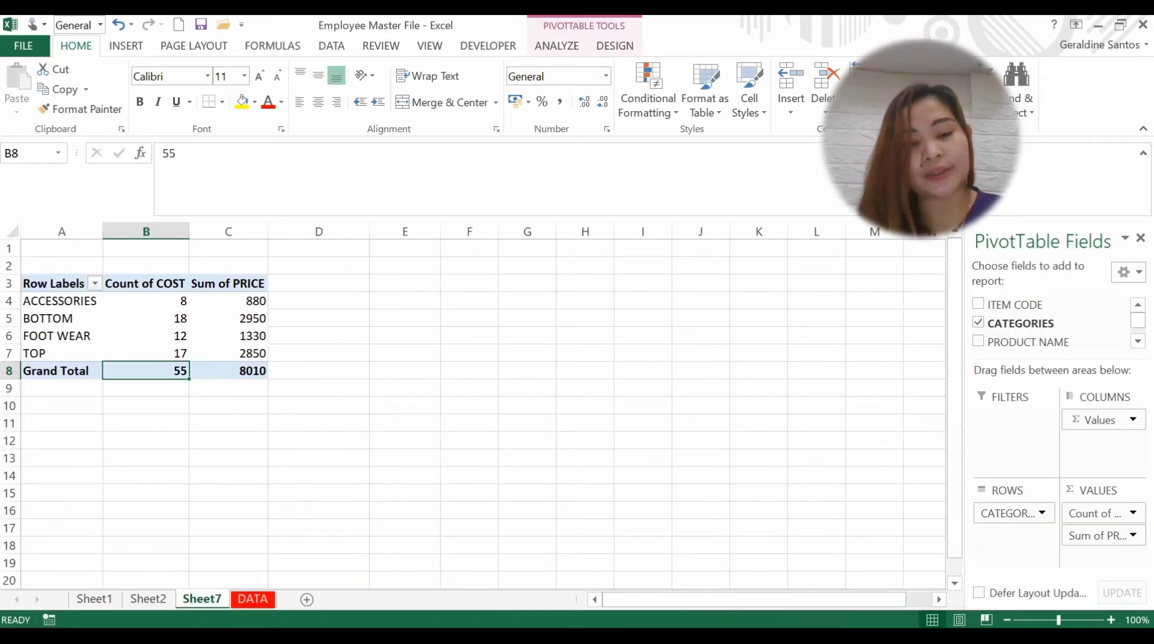
Step: Summarize the COST value field by Average and check its grand total against the DATA sheet
{"action": "left_click", "coordinate": [1132, 515]}
{"action": "left_click", "coordinate": [1091, 493]}
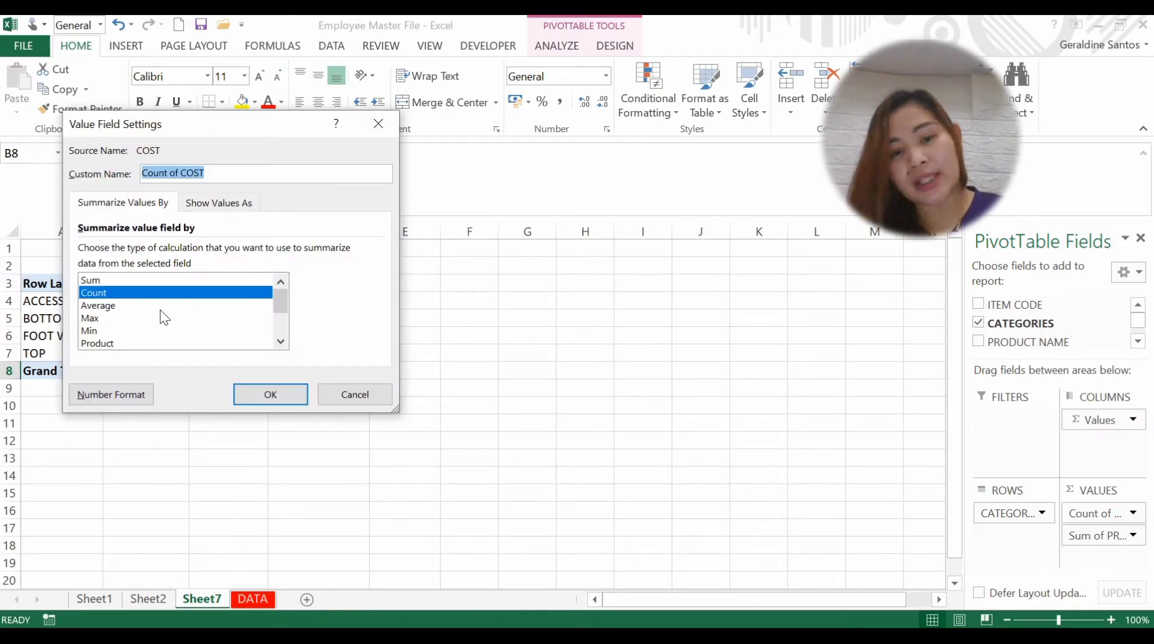
{"action": "left_click", "coordinate": [160, 309]}
{"action": "left_click", "coordinate": [284, 401]}
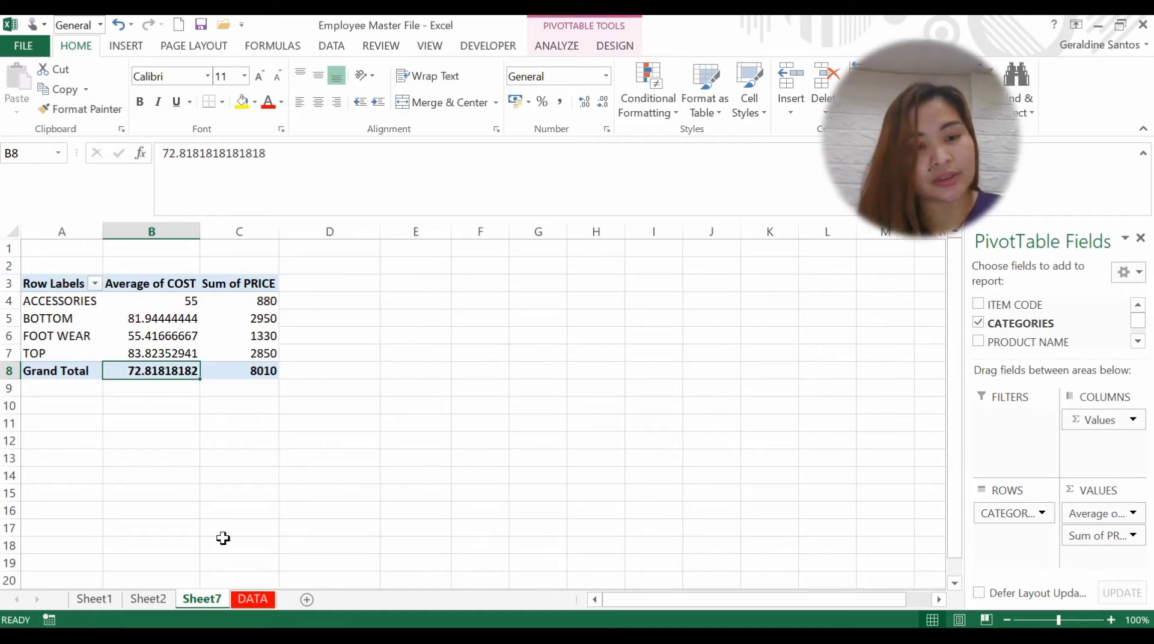
{"action": "left_click", "coordinate": [259, 598]}
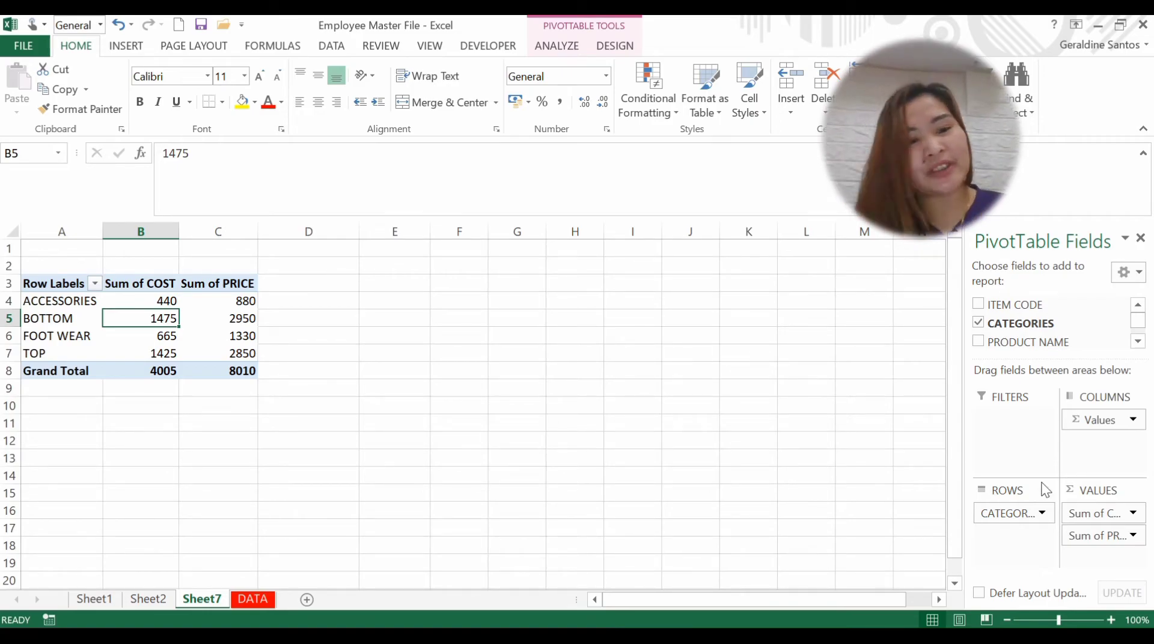
Step: Move CATEGORIES from the rows to the report filters and filter the PivotTable to ACCESSORIES
{"action": "left_click_drag", "start_coordinate": [1012, 518], "coordinate": [1014, 430]}
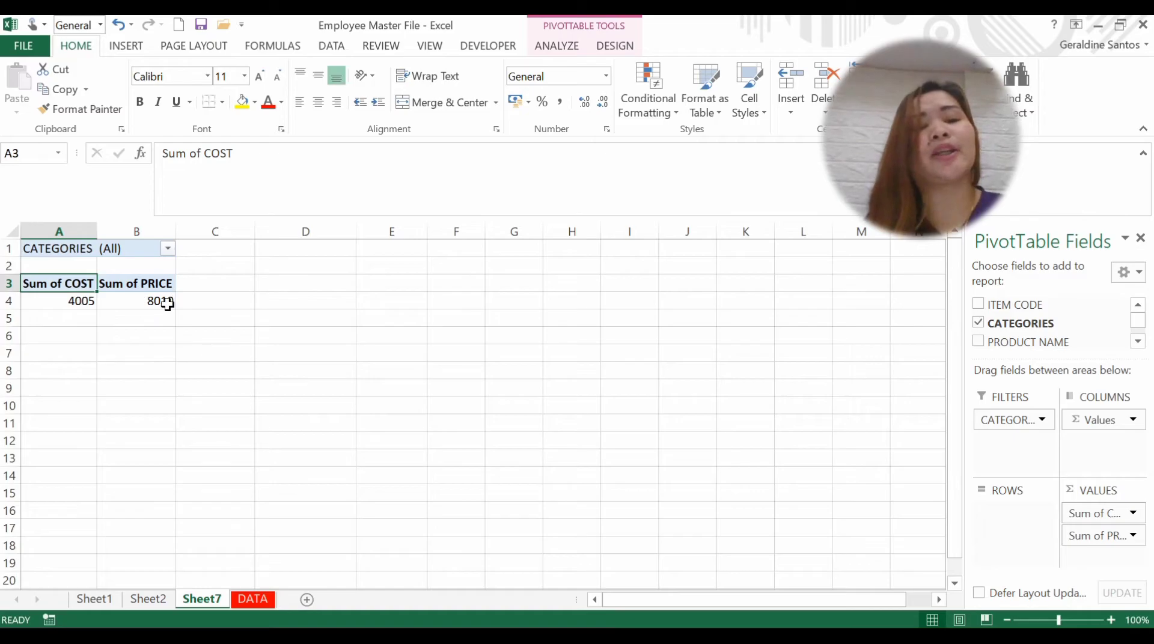
{"action": "left_click", "coordinate": [168, 250]}
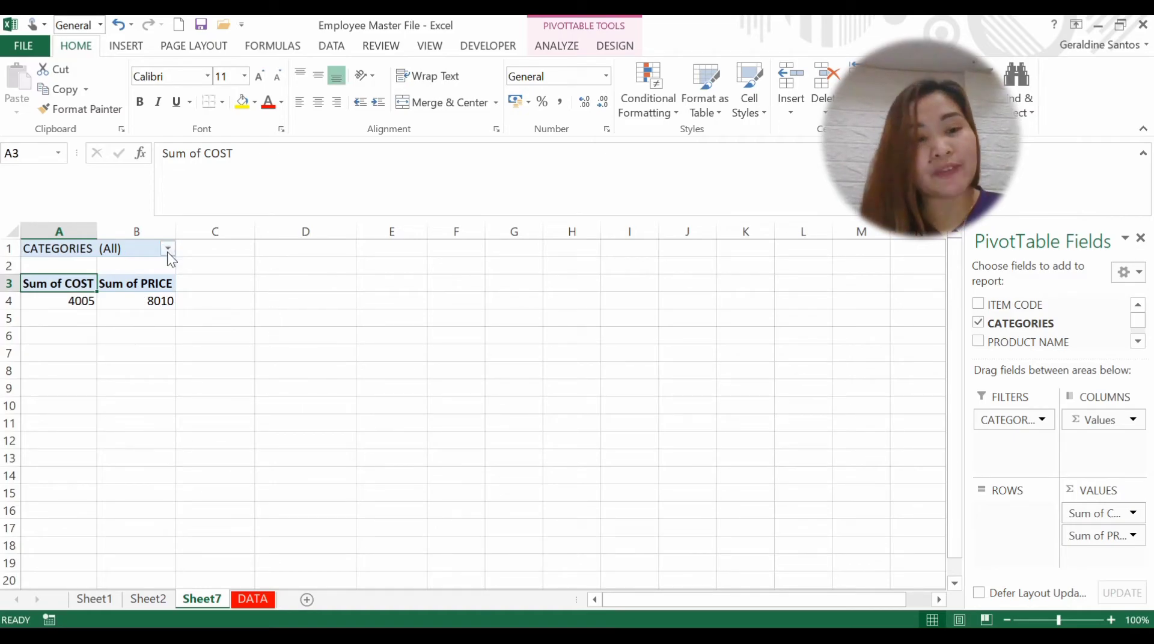
{"action": "left_click", "coordinate": [54, 307]}
{"action": "left_click", "coordinate": [113, 413]}
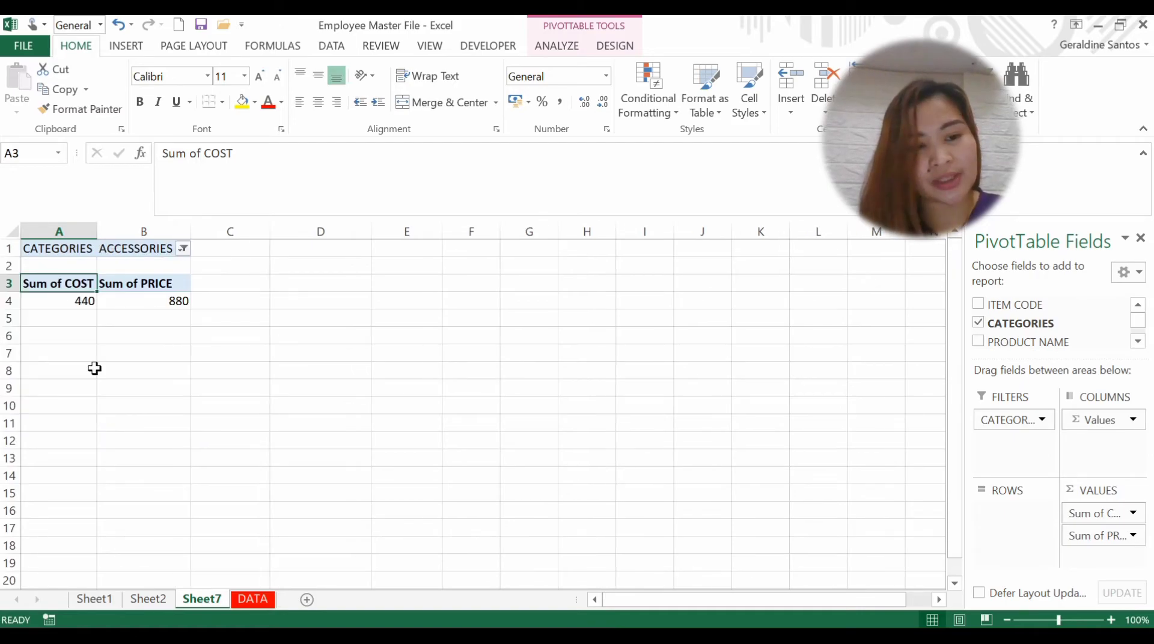
Step: Switch the CATEGORIES report filter to BOTTOM
{"action": "left_click", "coordinate": [180, 249]}
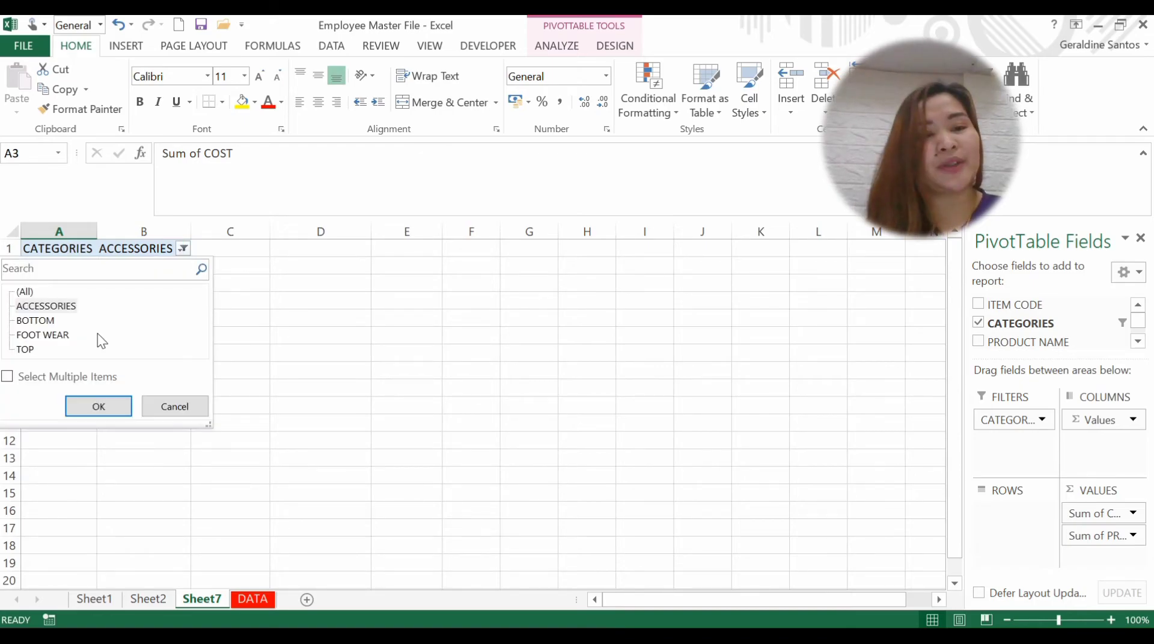
{"action": "left_click", "coordinate": [51, 322]}
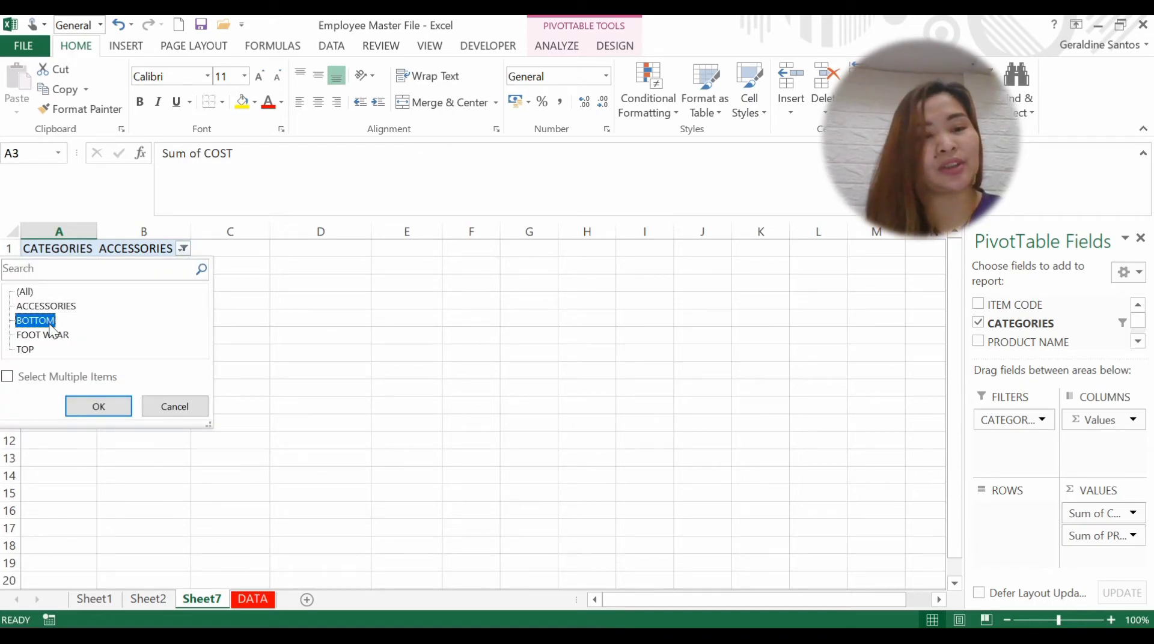
{"action": "left_click", "coordinate": [93, 408]}
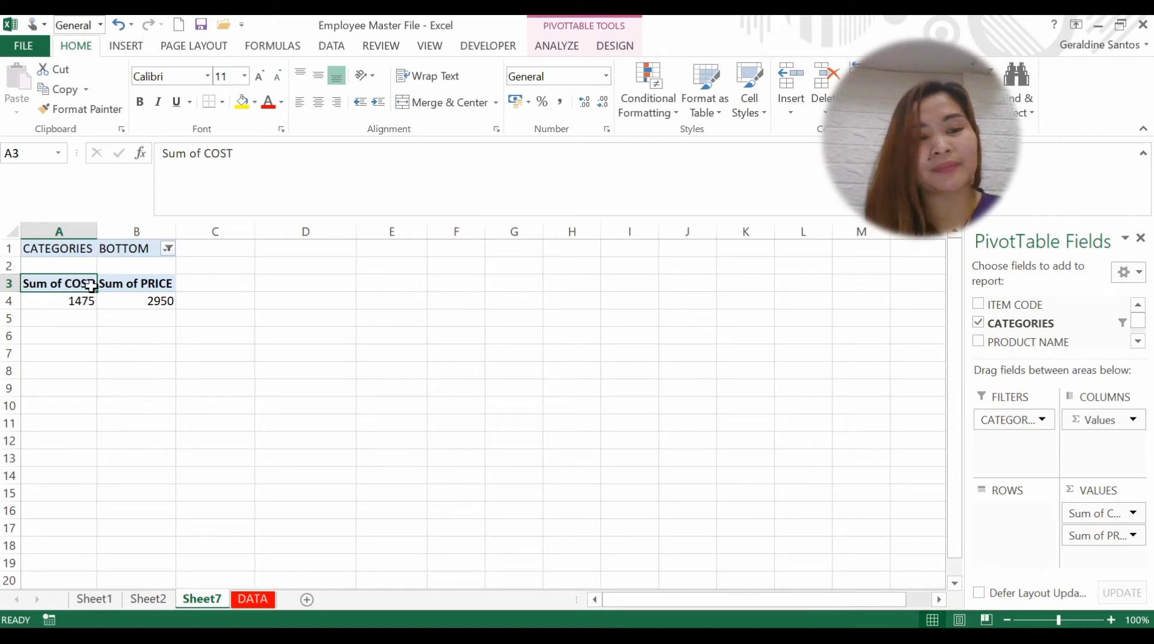
Step: Enable multiple item selection in the CATEGORIES report filter and filter the PivotTable to BOTTOM and TOP
{"action": "left_click", "coordinate": [170, 250]}
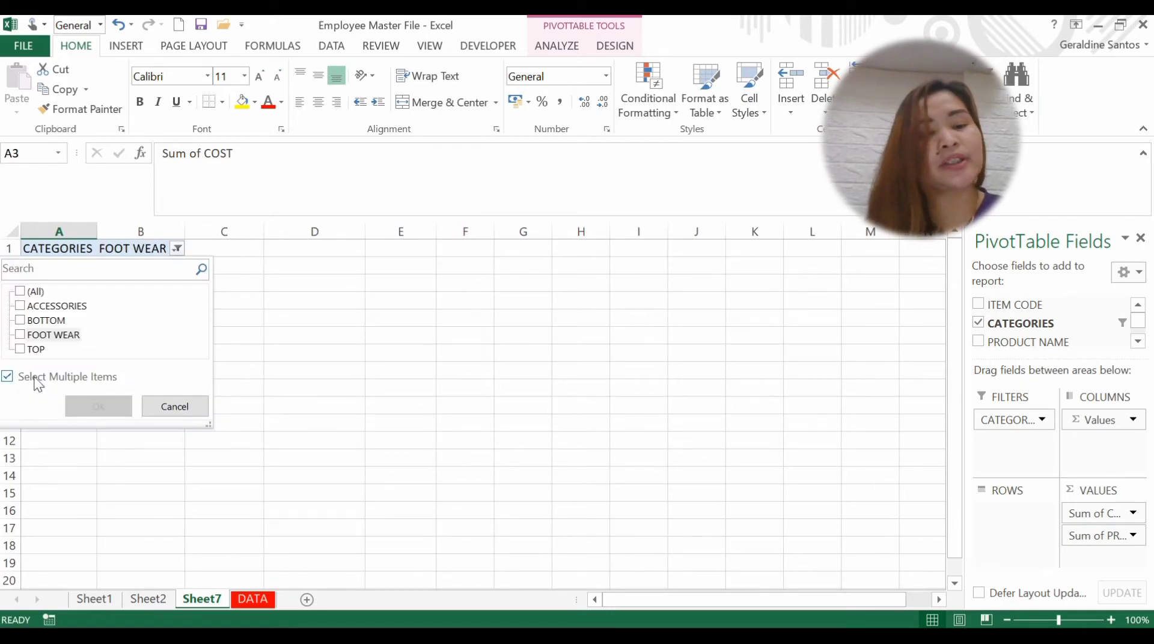
{"action": "left_click", "coordinate": [36, 322]}
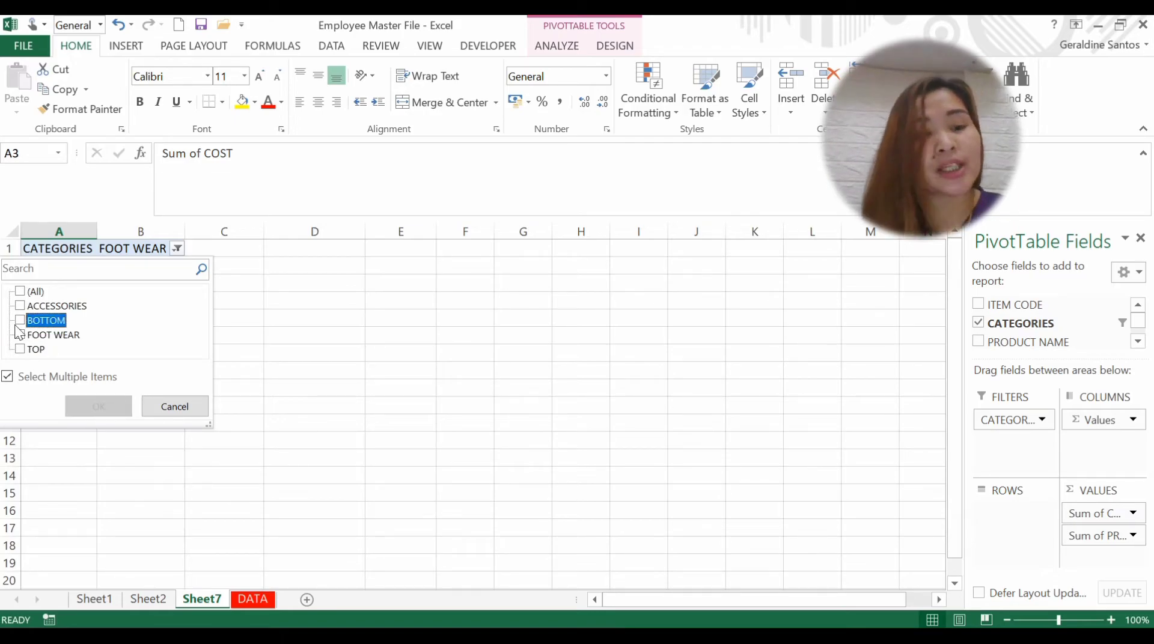
{"action": "left_click", "coordinate": [20, 322]}
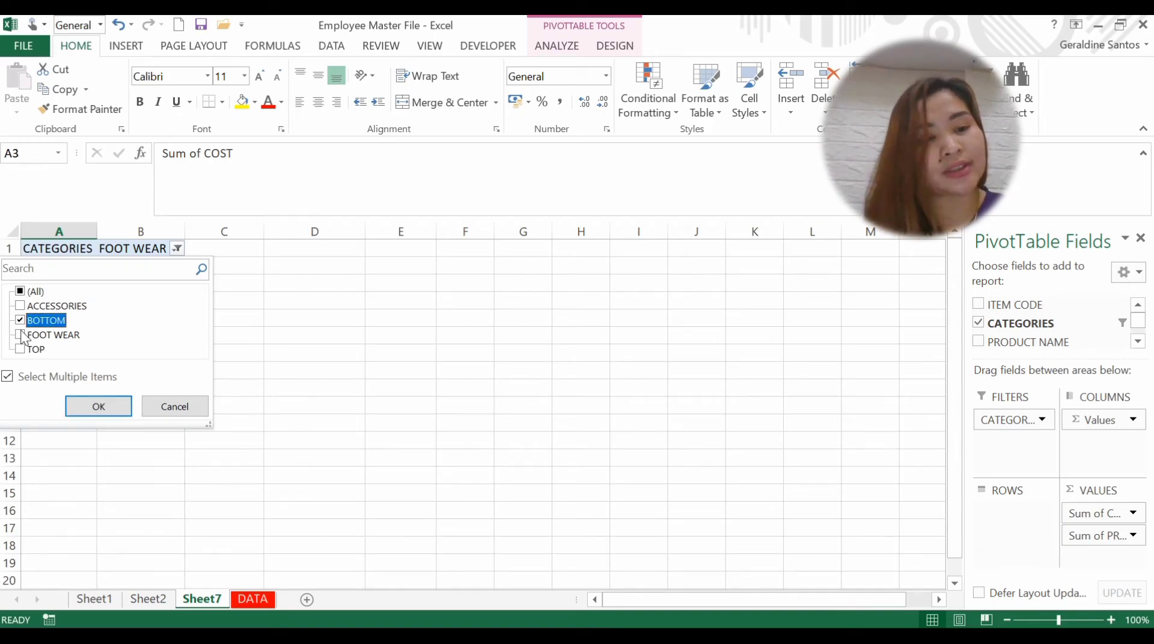
{"action": "left_click", "coordinate": [30, 350]}
{"action": "left_click", "coordinate": [24, 349]}
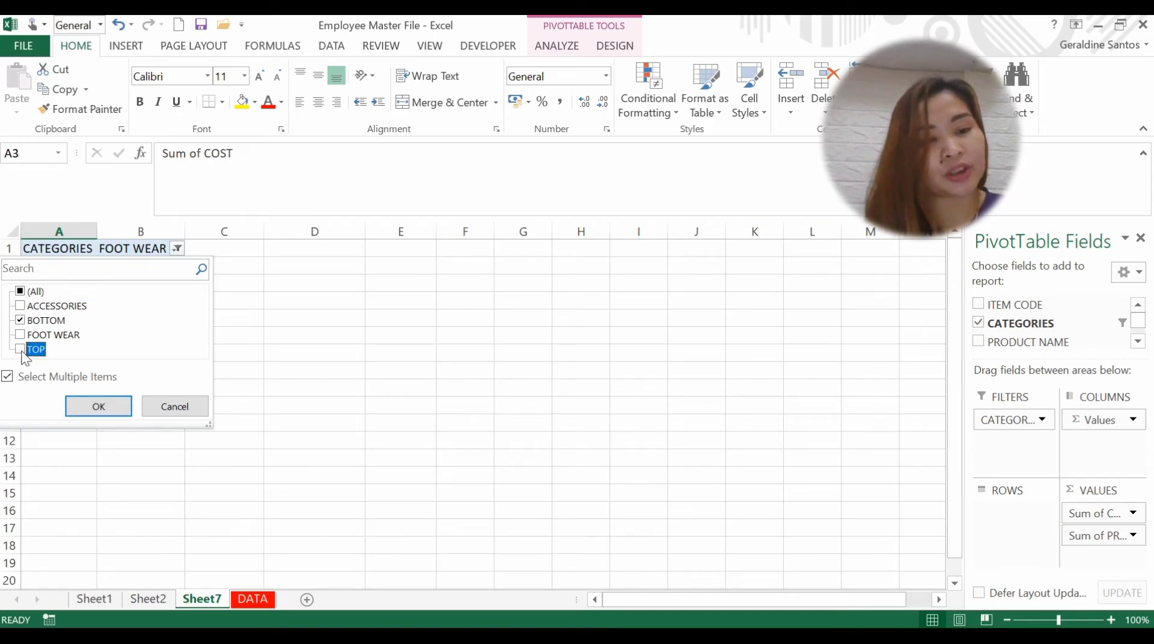
{"action": "left_click", "coordinate": [95, 406]}
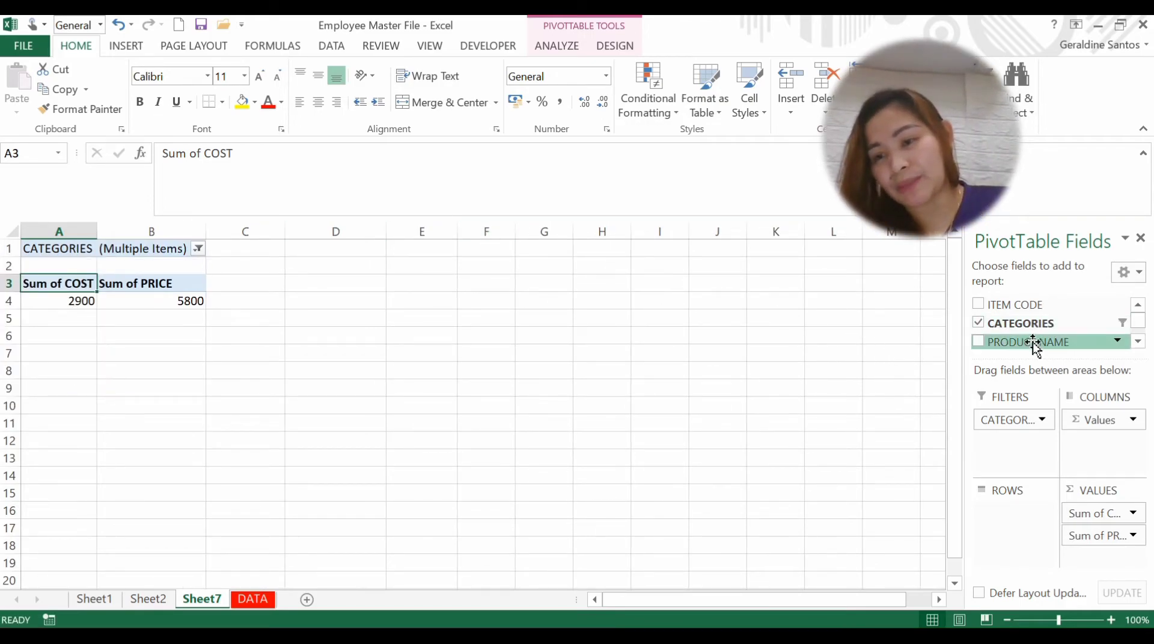
Step: Add PRODUCT NAME to the PivotTable rows and set the CATEGORIES report filter to ACCESSORIES only
{"action": "left_click_drag", "start_coordinate": [1031, 347], "coordinate": [1029, 542]}
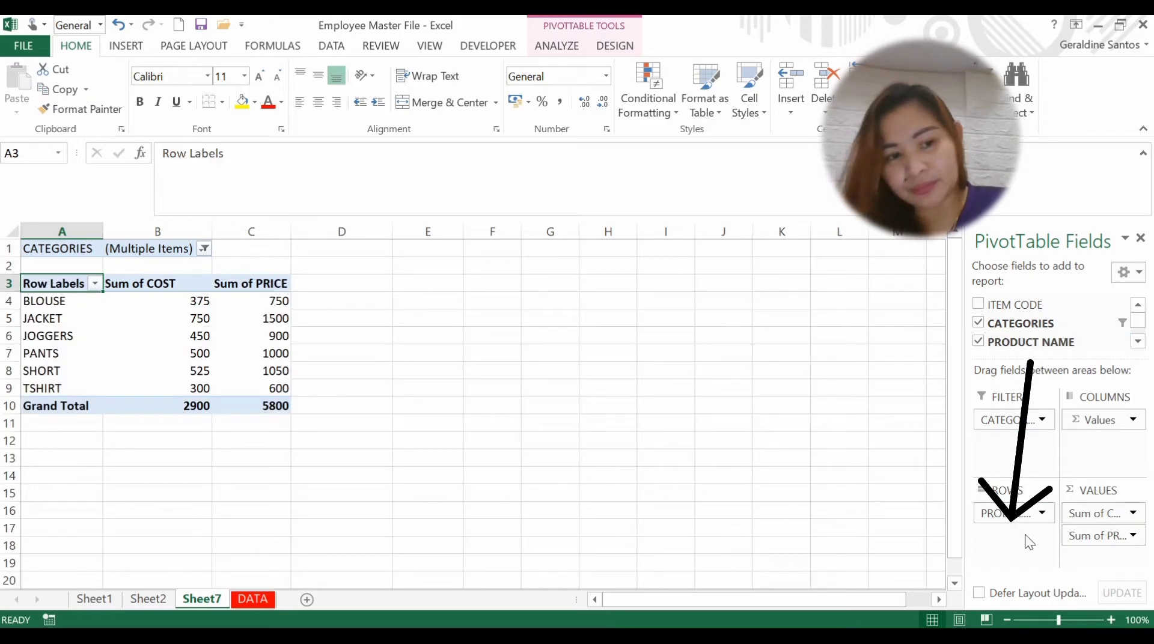
{"action": "left_click", "coordinate": [206, 252]}
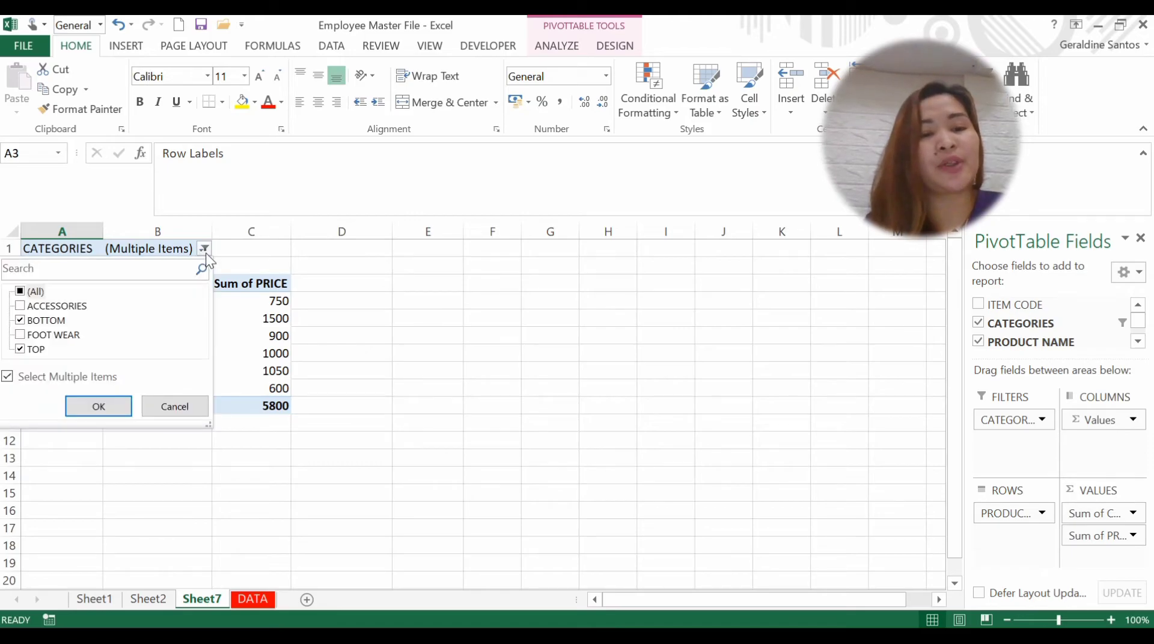
{"action": "left_click", "coordinate": [20, 291]}
{"action": "left_click", "coordinate": [22, 293]}
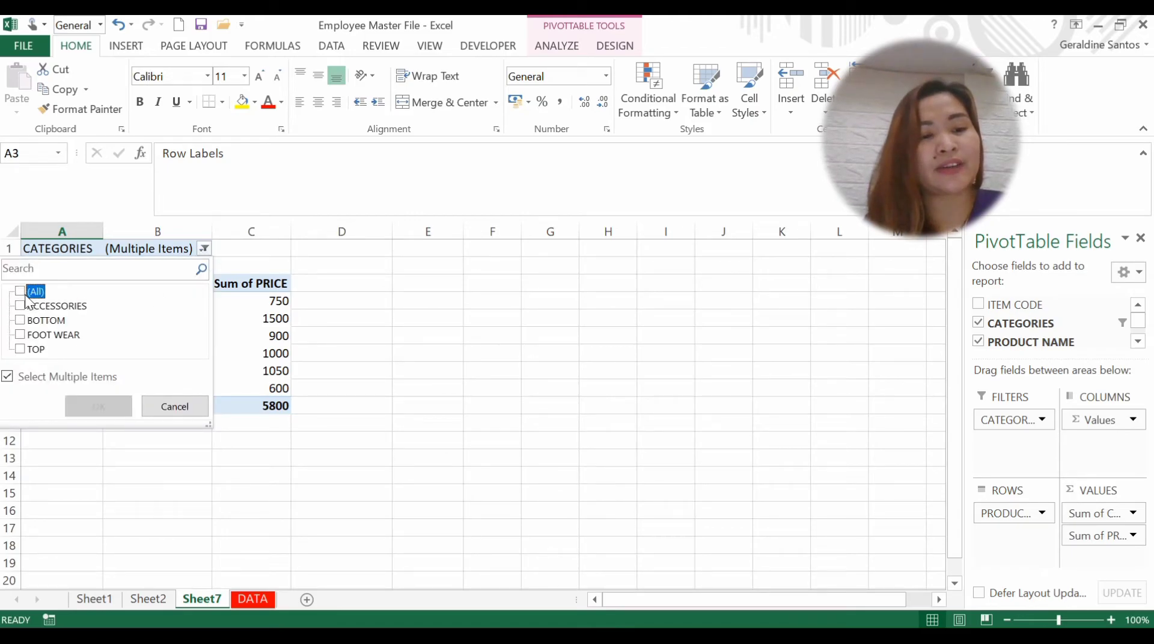
{"action": "left_click", "coordinate": [60, 312]}
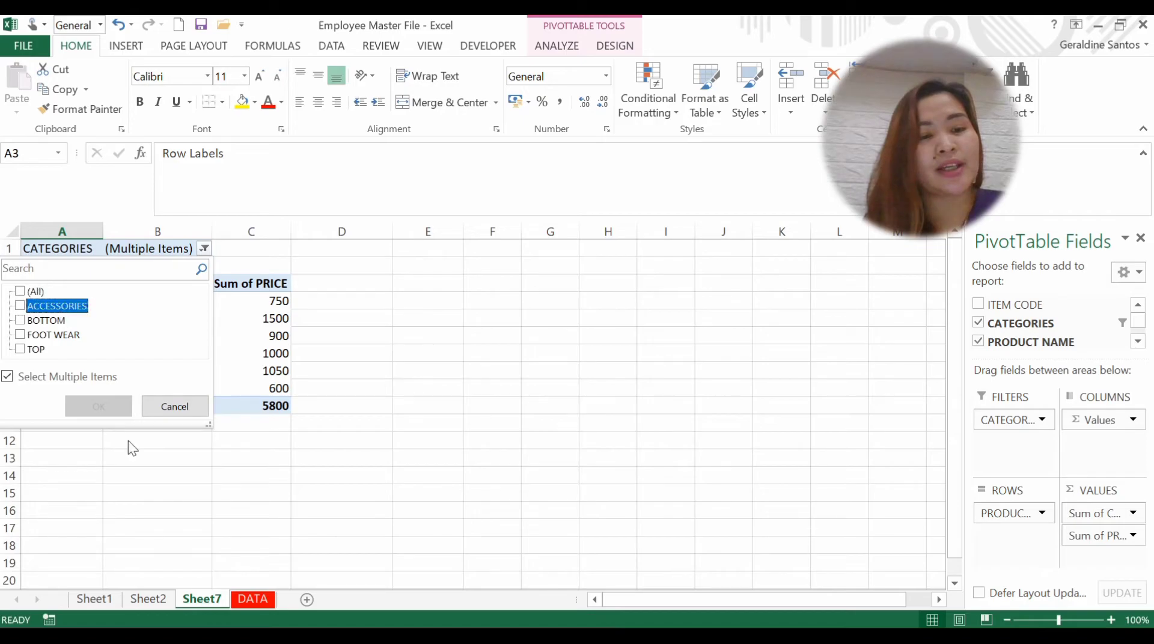
{"action": "left_click", "coordinate": [19, 307]}
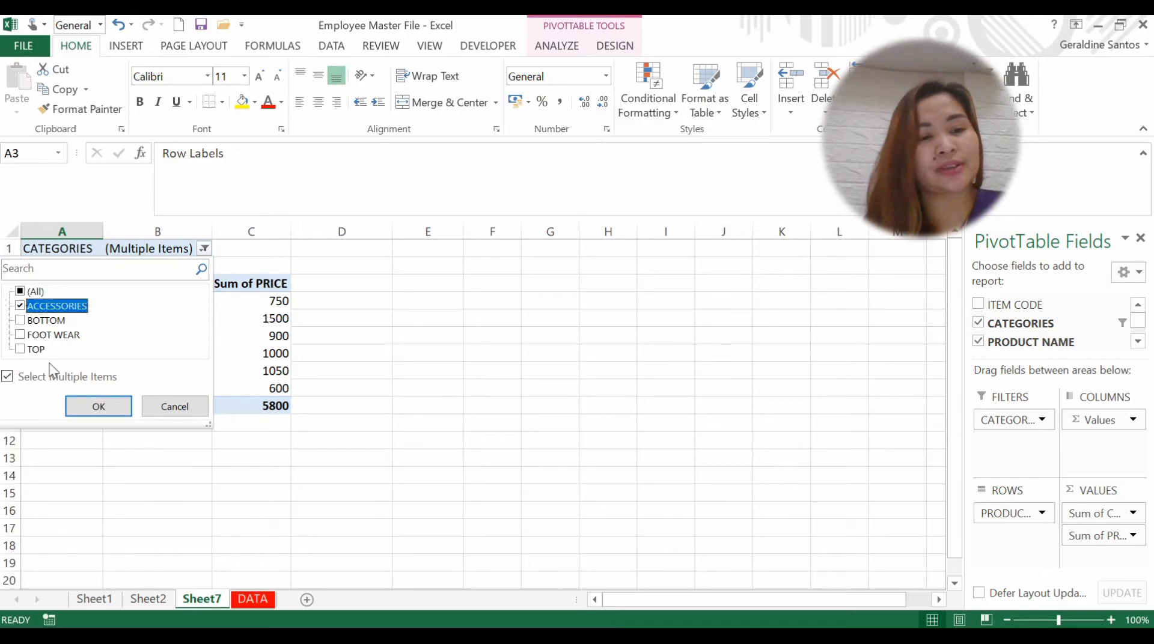
{"action": "left_click", "coordinate": [81, 402]}
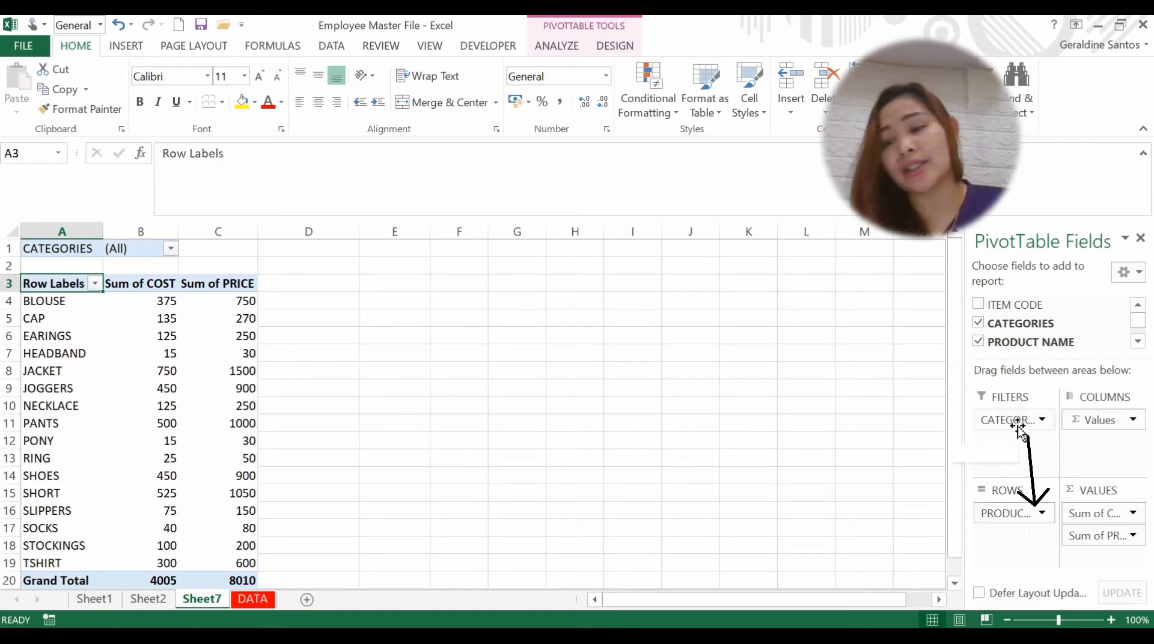
Step: Move CATEGORIES from the report filters to the rows, try both field orders, and place it above PRODUCT NAME
{"action": "left_click_drag", "start_coordinate": [1016, 421], "coordinate": [1014, 536]}
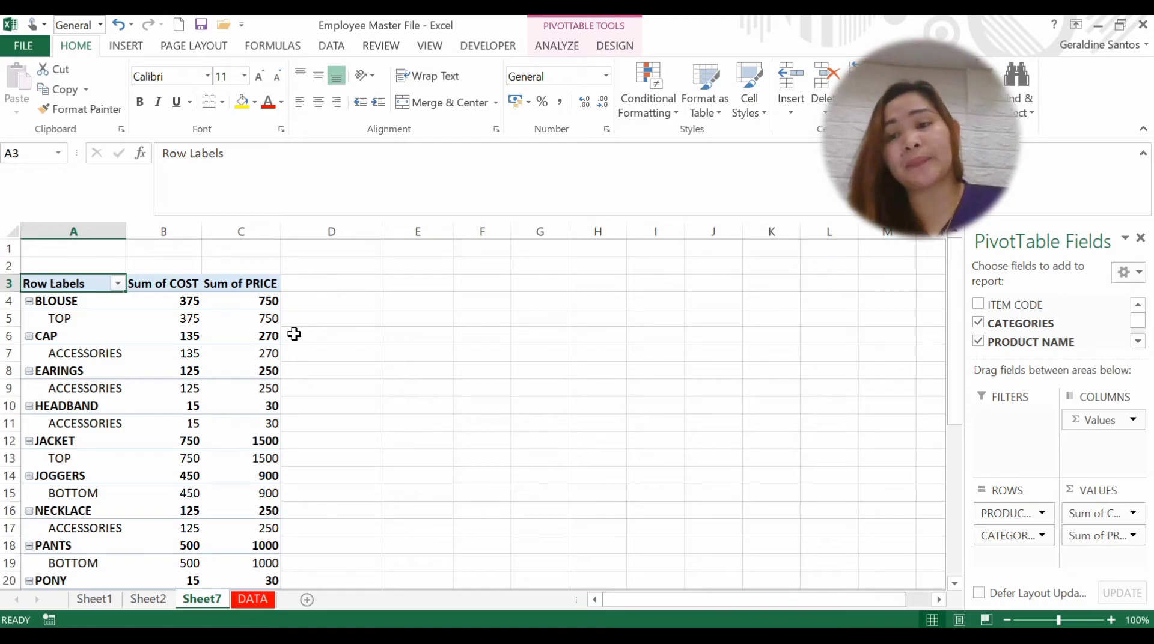
{"action": "left_click_drag", "start_coordinate": [1016, 536], "coordinate": [1003, 511]}
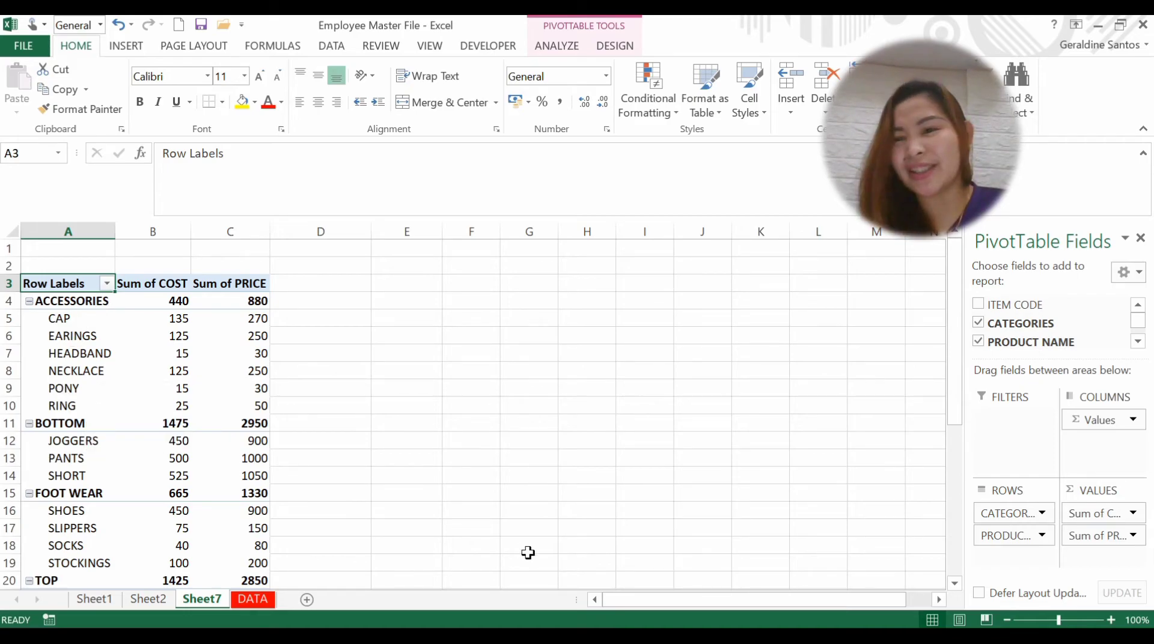
{"action": "left_click_drag", "start_coordinate": [999, 544], "coordinate": [995, 514]}
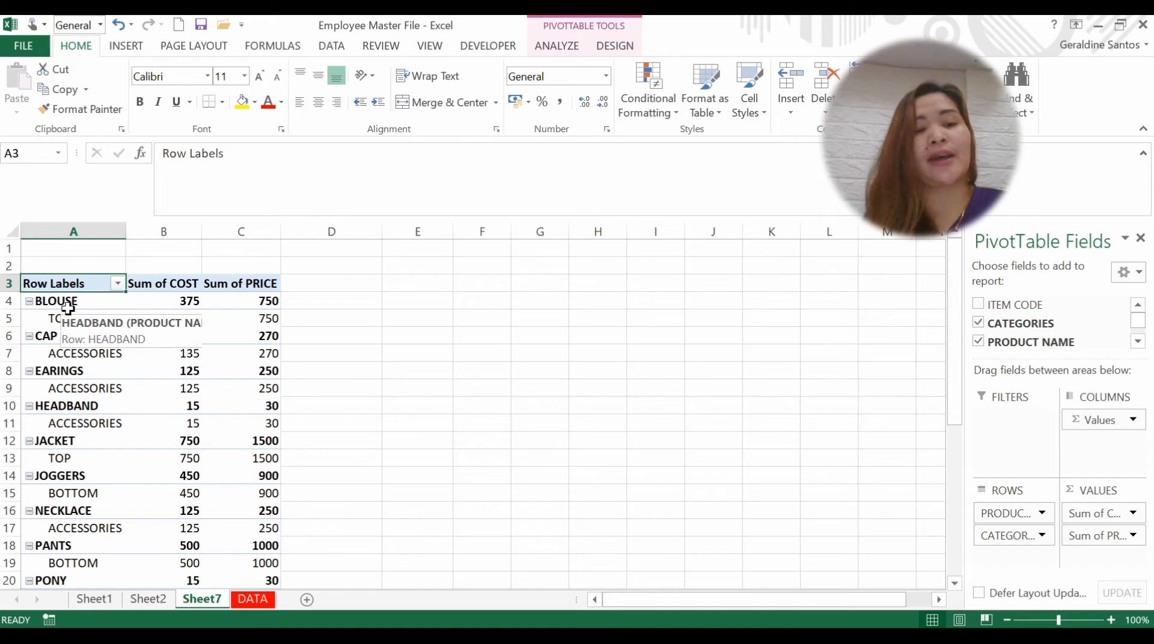
{"action": "left_click_drag", "start_coordinate": [1012, 537], "coordinate": [1010, 518]}
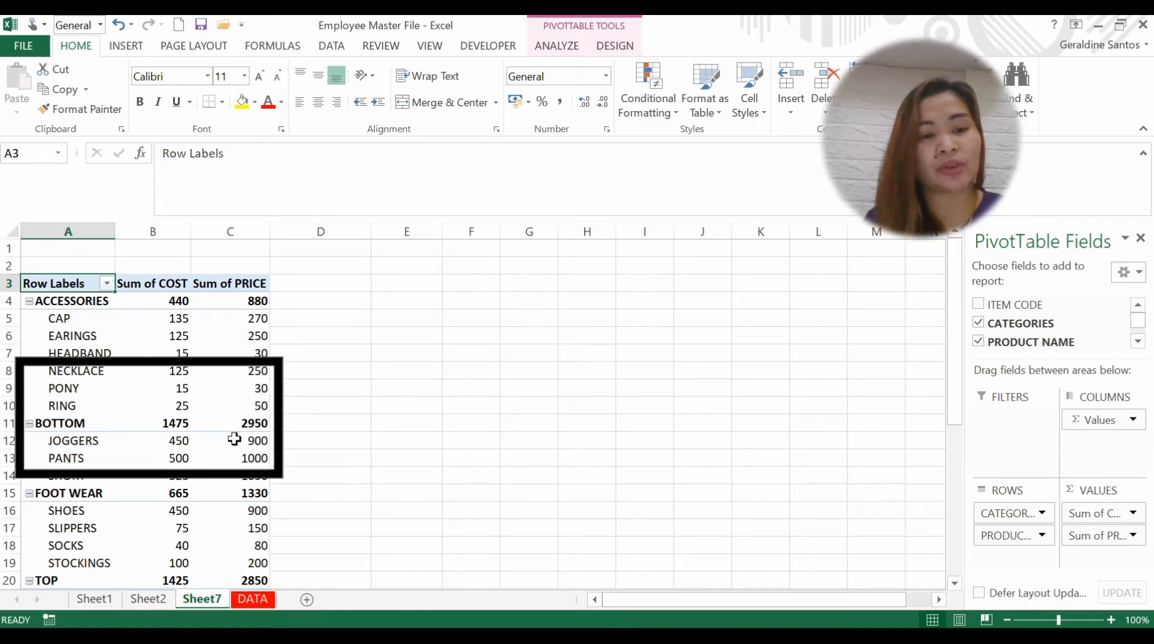
{"action": "scroll", "coordinate": [232, 490], "scroll_direction": "down", "scroll_amount": 3}
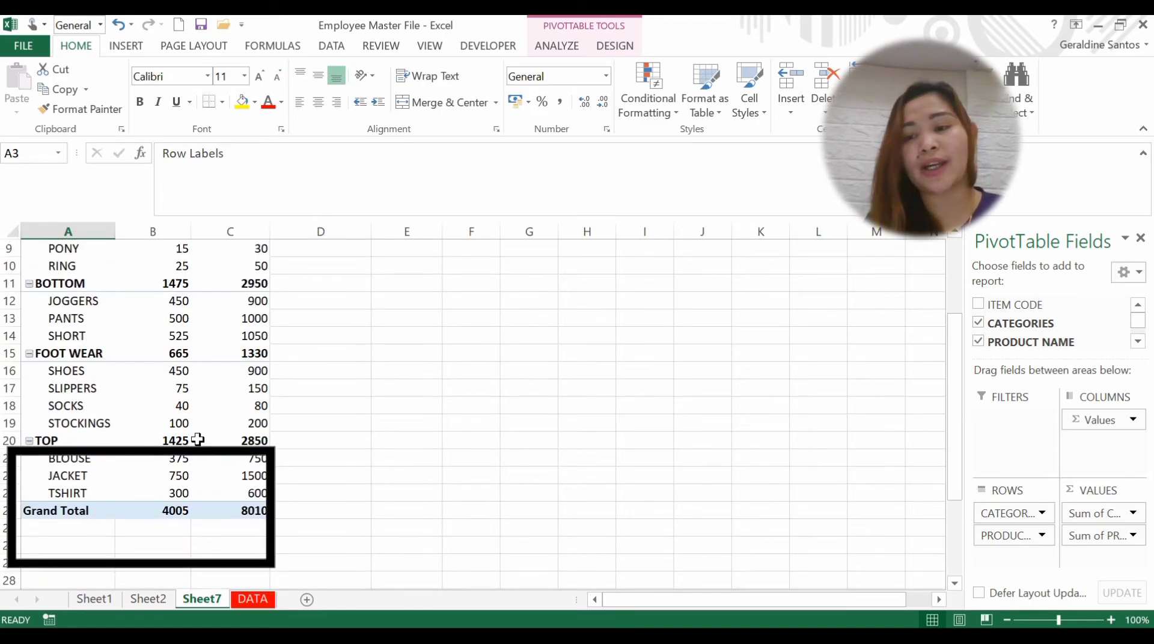
{"action": "scroll", "coordinate": [440, 357], "scroll_direction": "up", "scroll_amount": 3}
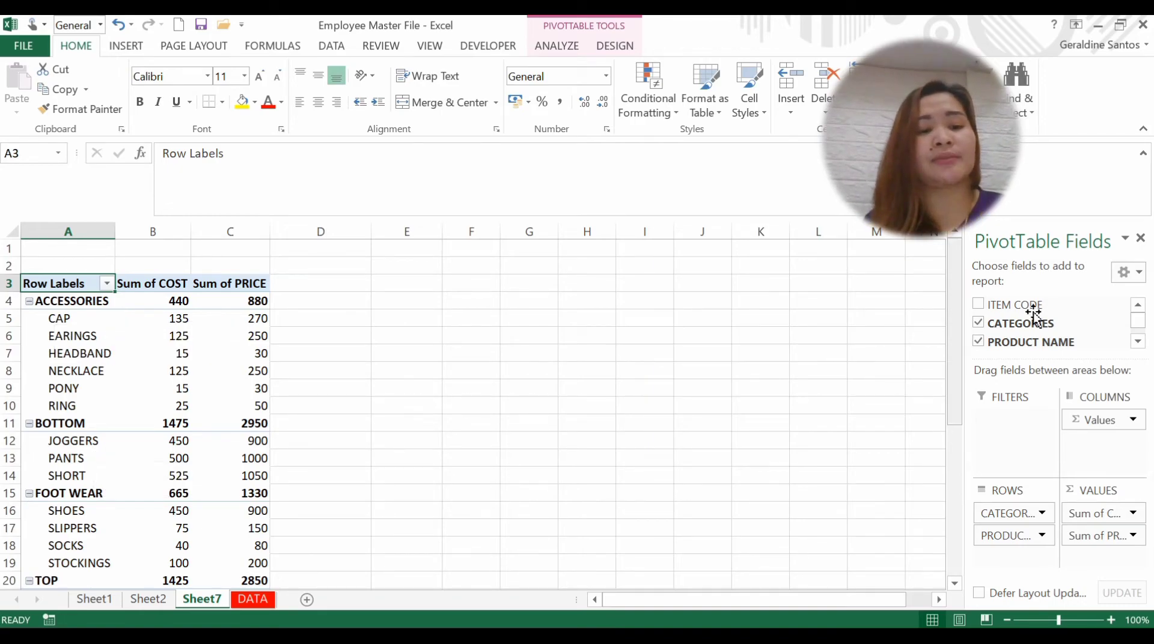
Step: Add COLOR to the values as a count and place it before Sum of COST
{"action": "left_click_drag", "start_coordinate": [1141, 327], "coordinate": [1142, 328]}
{"action": "left_click_drag", "start_coordinate": [1005, 335], "coordinate": [1089, 560]}
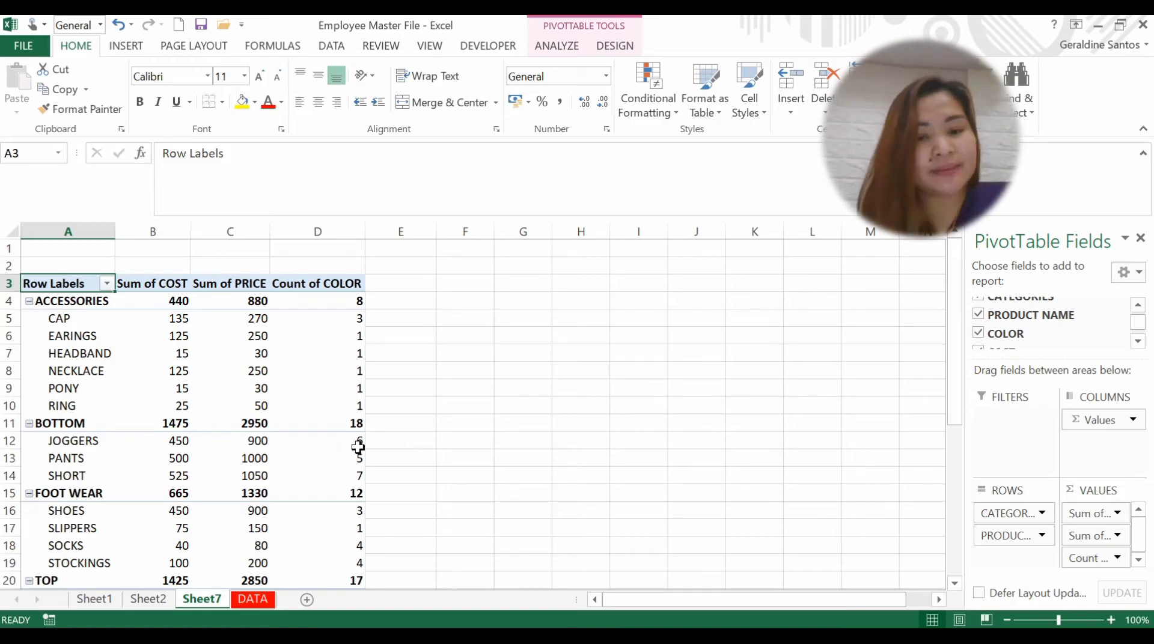
{"action": "mouse_move", "coordinate": [344, 467]}
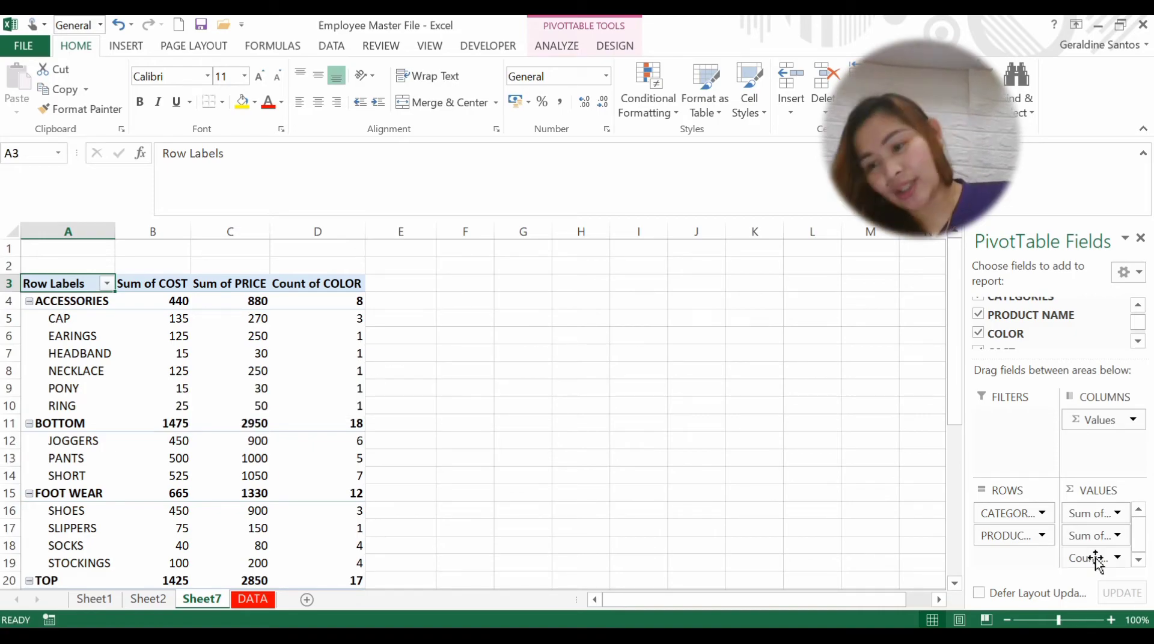
{"action": "left_click_drag", "start_coordinate": [1096, 562], "coordinate": [1096, 515]}
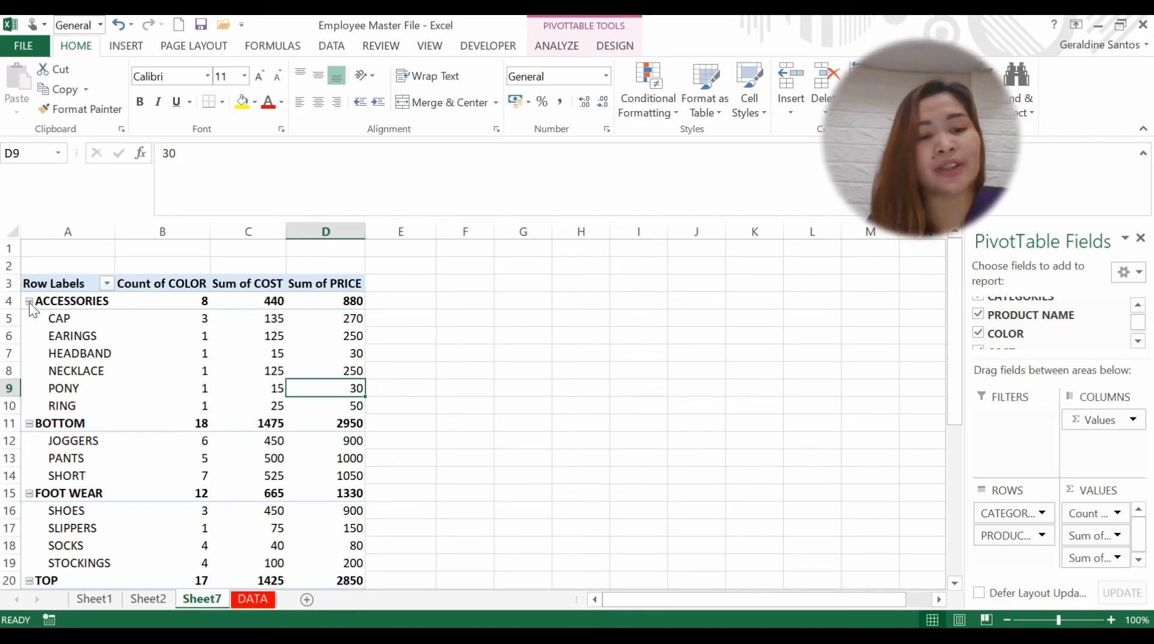
Step: Collapse the ACCESSORIES, BOTTOM, FOOT WEAR and TOP groups in the PivotTable rows
{"action": "left_click", "coordinate": [29, 302]}
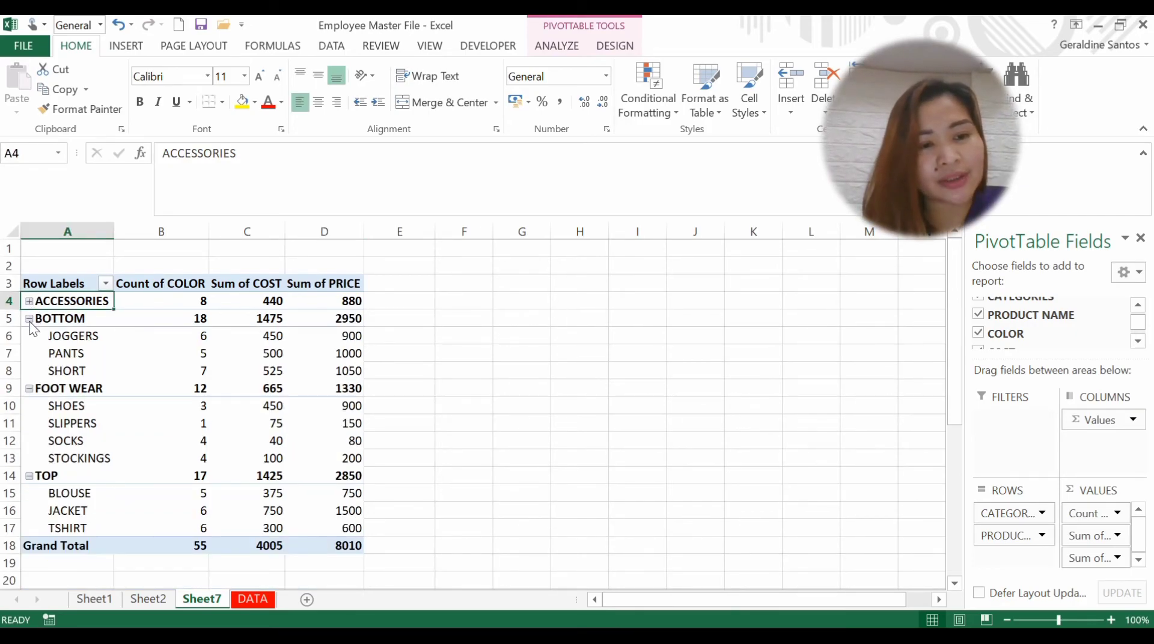
{"action": "left_click", "coordinate": [29, 320]}
{"action": "left_click", "coordinate": [29, 336]}
{"action": "left_click", "coordinate": [29, 353]}
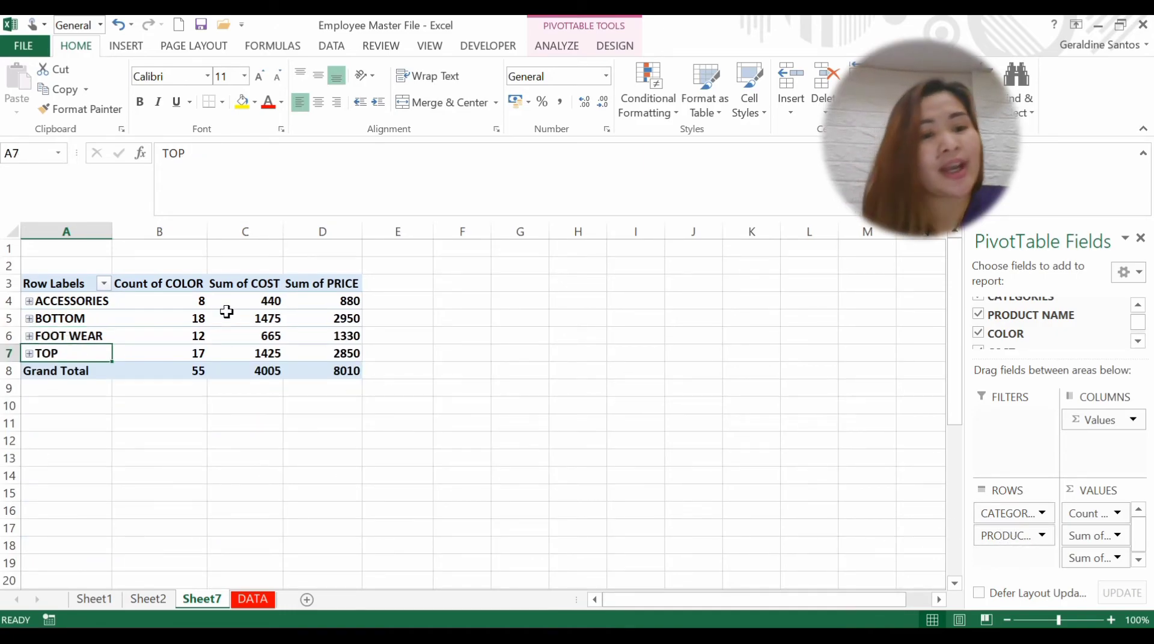
{"action": "left_click", "coordinate": [29, 301]}
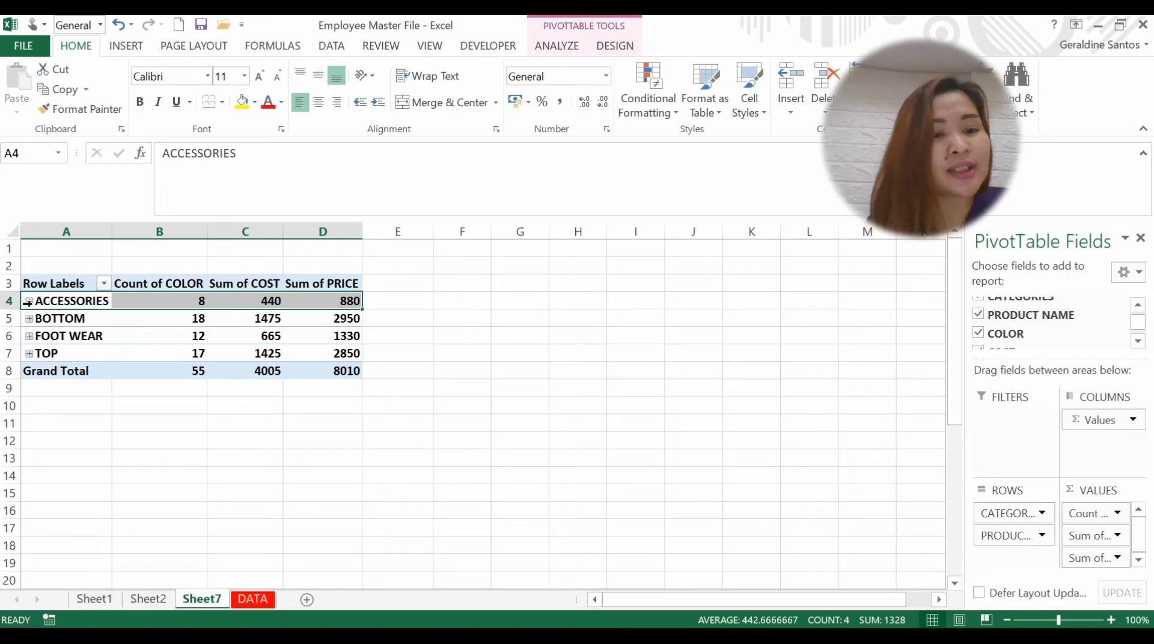
{"action": "left_click_drag", "start_coordinate": [28, 302], "coordinate": [33, 337]}
{"action": "left_click", "coordinate": [37, 372]}
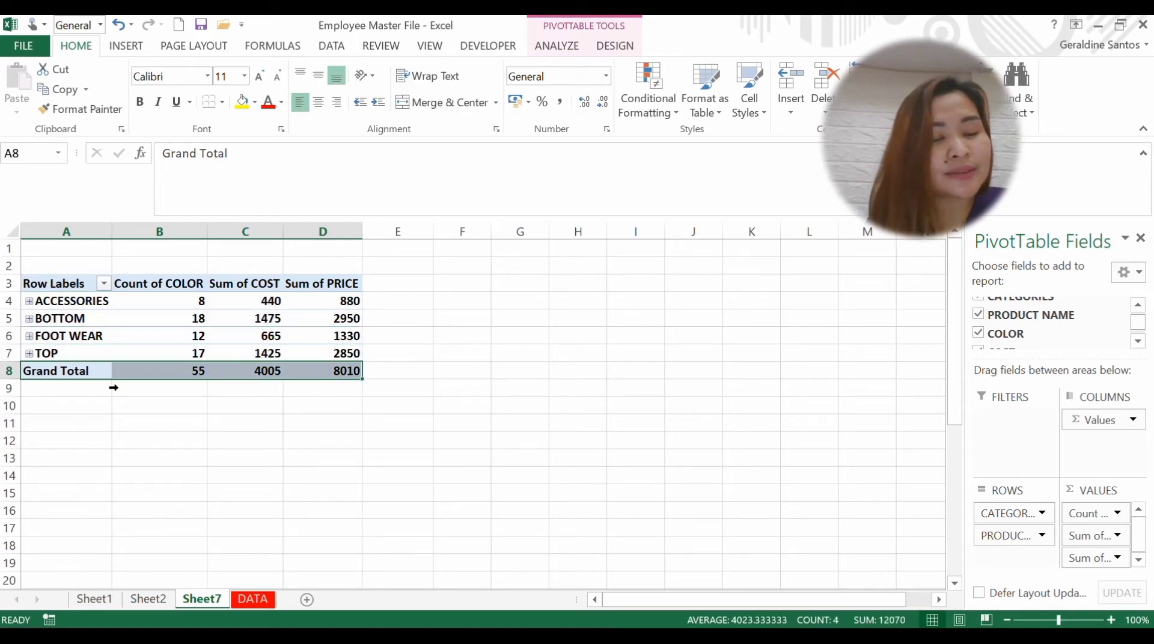
{"action": "left_click", "coordinate": [142, 450]}
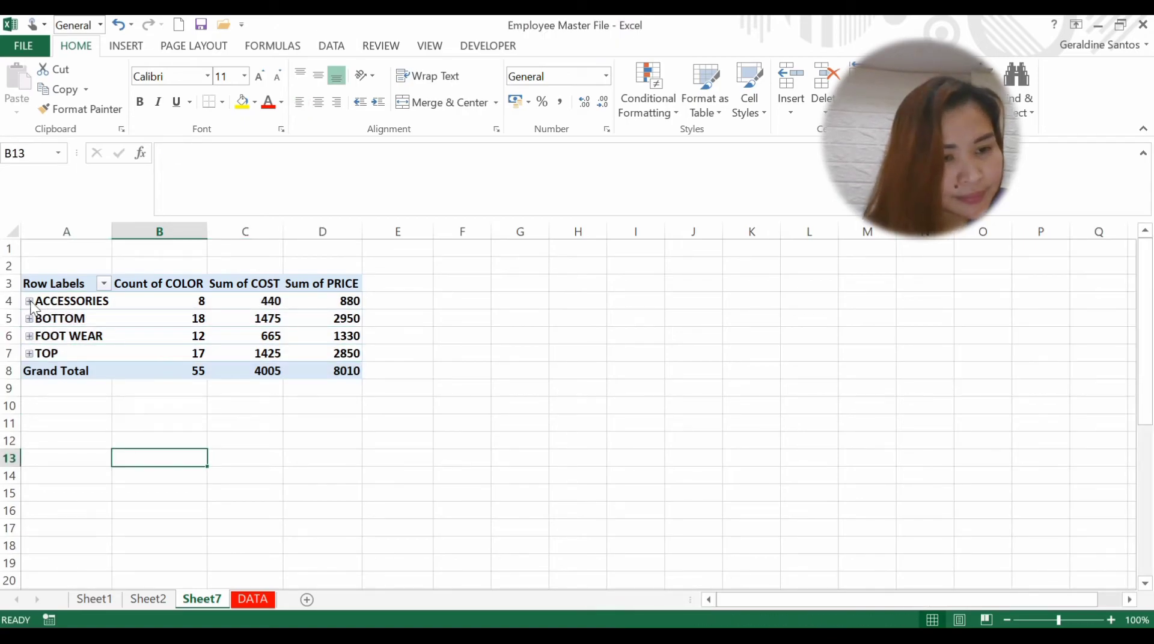
Step: Expand the ACCESSORIES, BOTTOM and FOOT WEAR groups to show their product names
{"action": "left_click", "coordinate": [28, 301]}
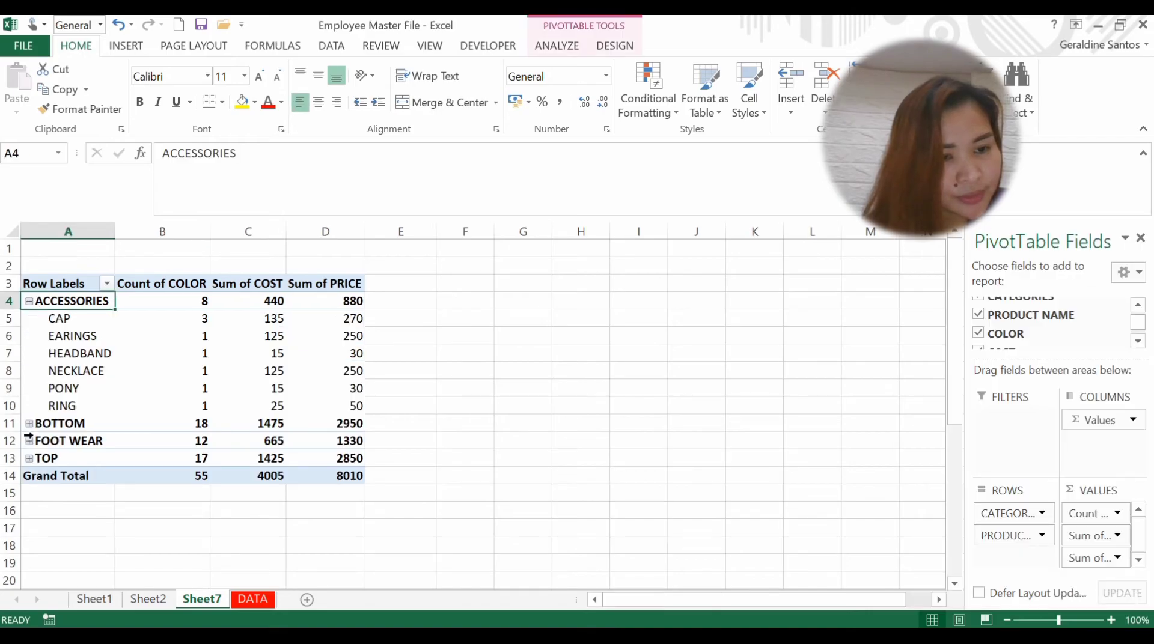
{"action": "left_click", "coordinate": [29, 423]}
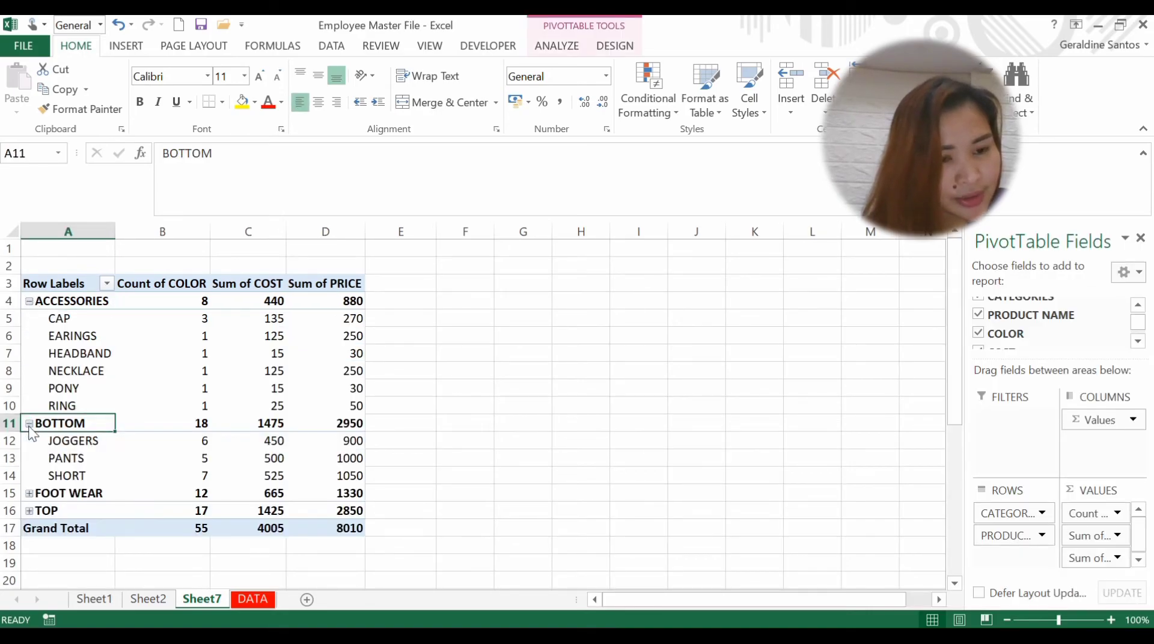
{"action": "left_click", "coordinate": [29, 494]}
Step: Enable the classic PivotTable layout in the PivotTable's display options
{"action": "left_click", "coordinate": [66, 283]}
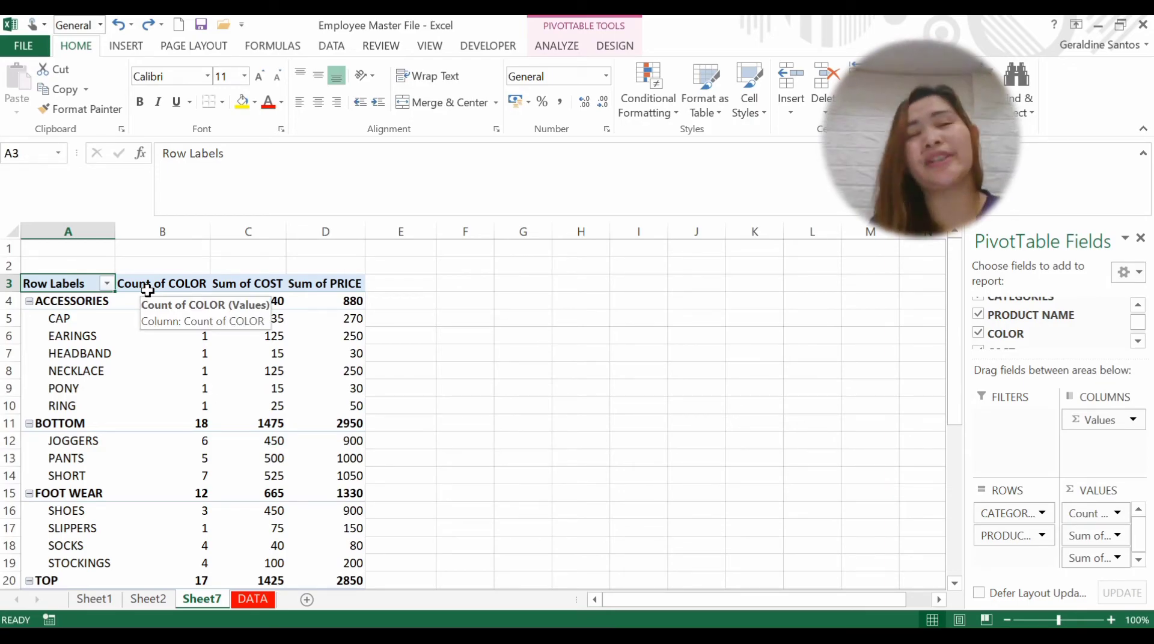
{"action": "right_click", "coordinate": [73, 283]}
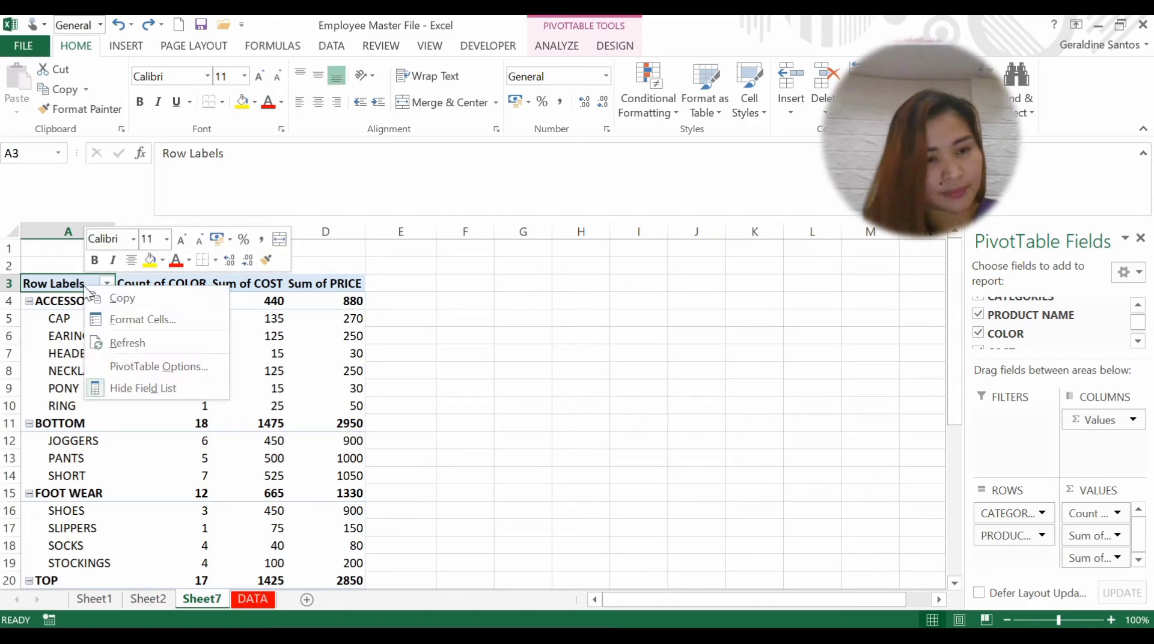
{"action": "left_click", "coordinate": [122, 364]}
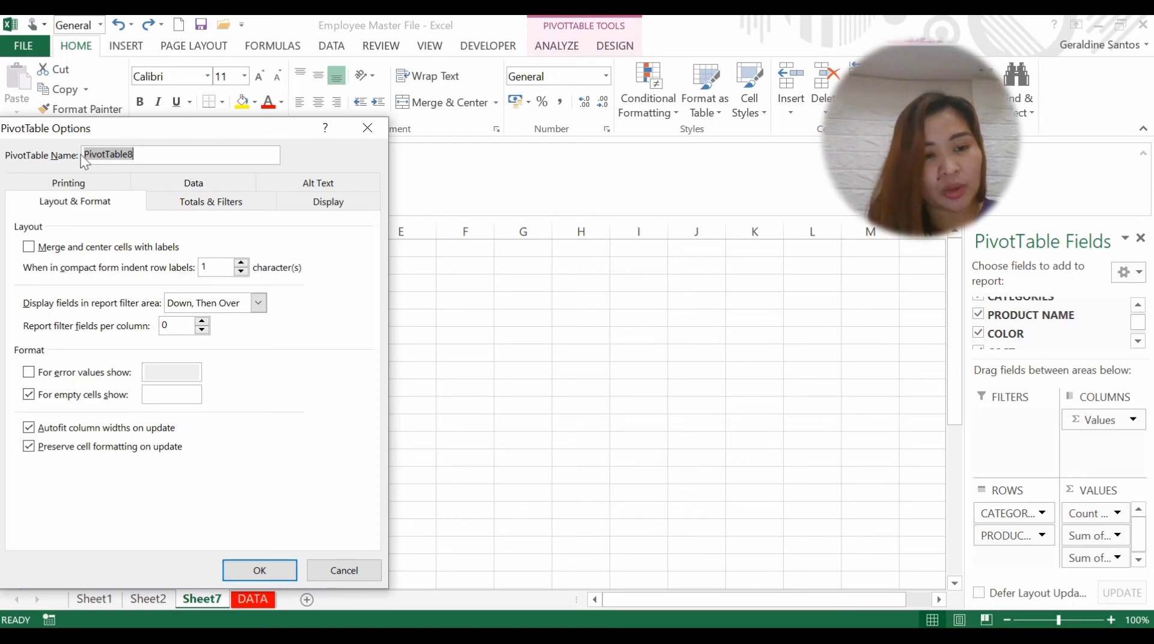
{"action": "left_click", "coordinate": [349, 209]}
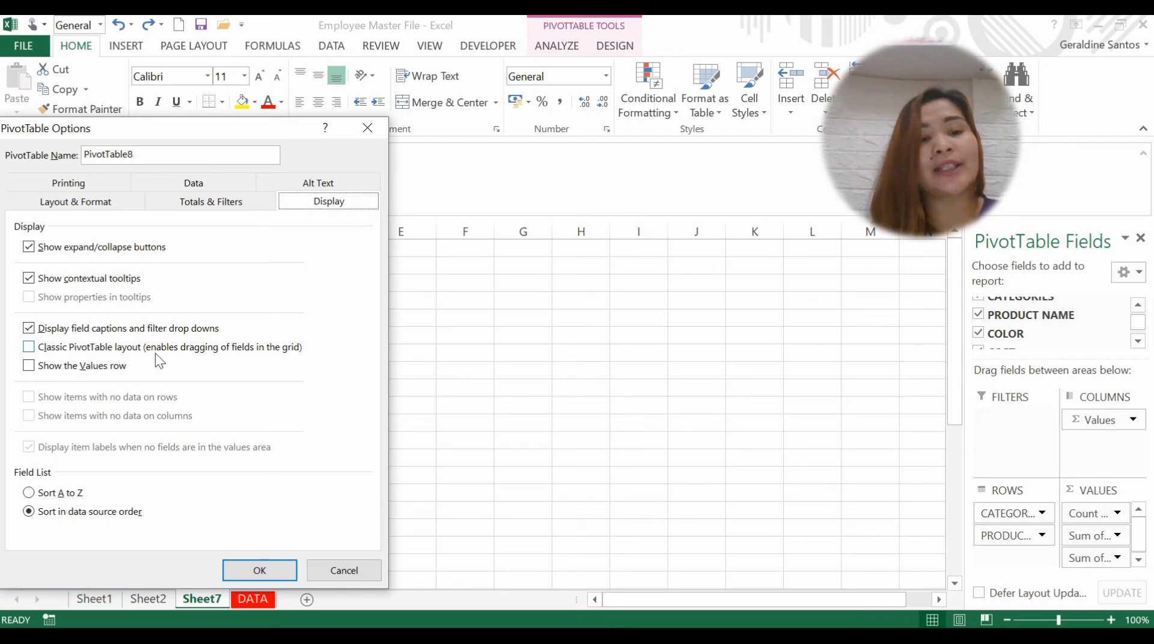
{"action": "left_click", "coordinate": [30, 347]}
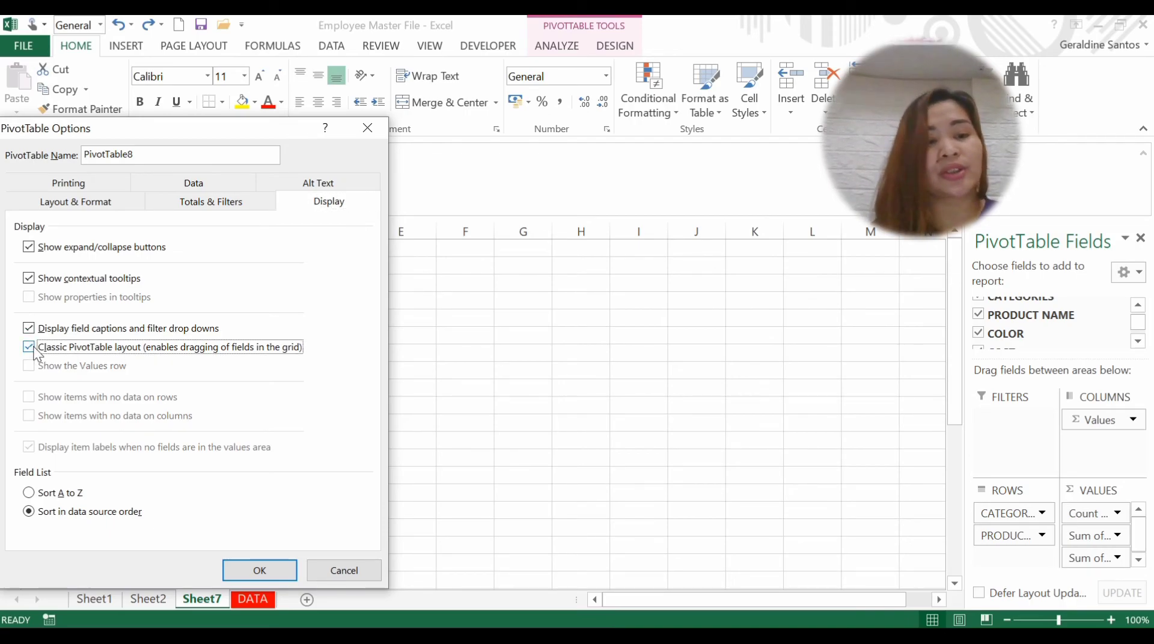
{"action": "left_click", "coordinate": [286, 576]}
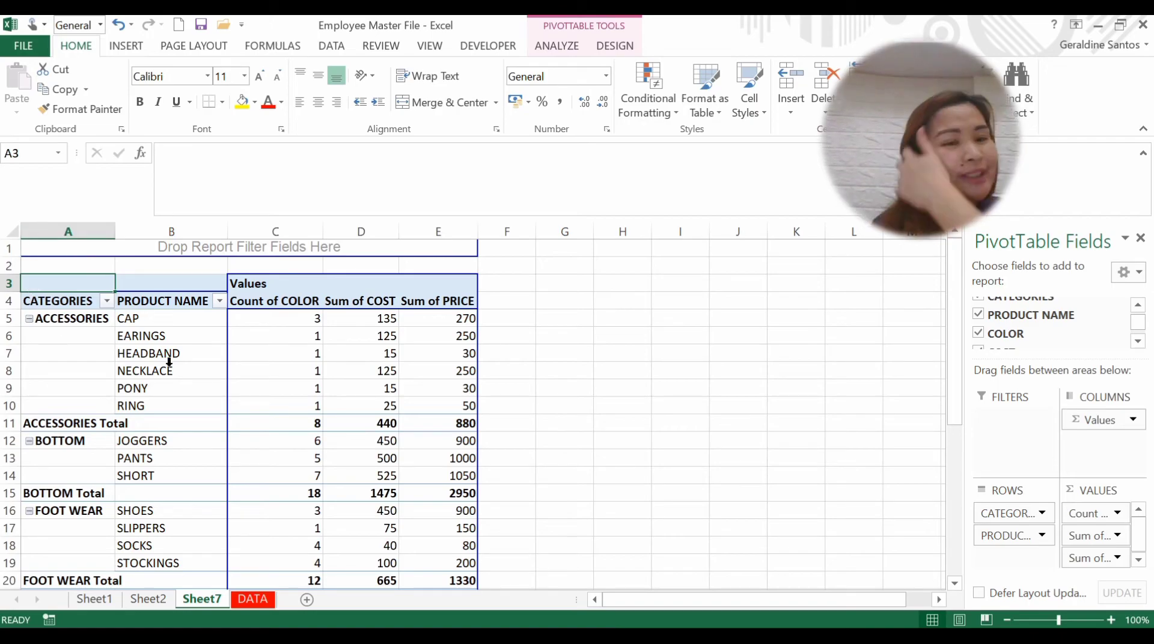
Step: Undo the switch to the classic PivotTable layout and redo it to compare both layouts
{"action": "left_click", "coordinate": [83, 350]}
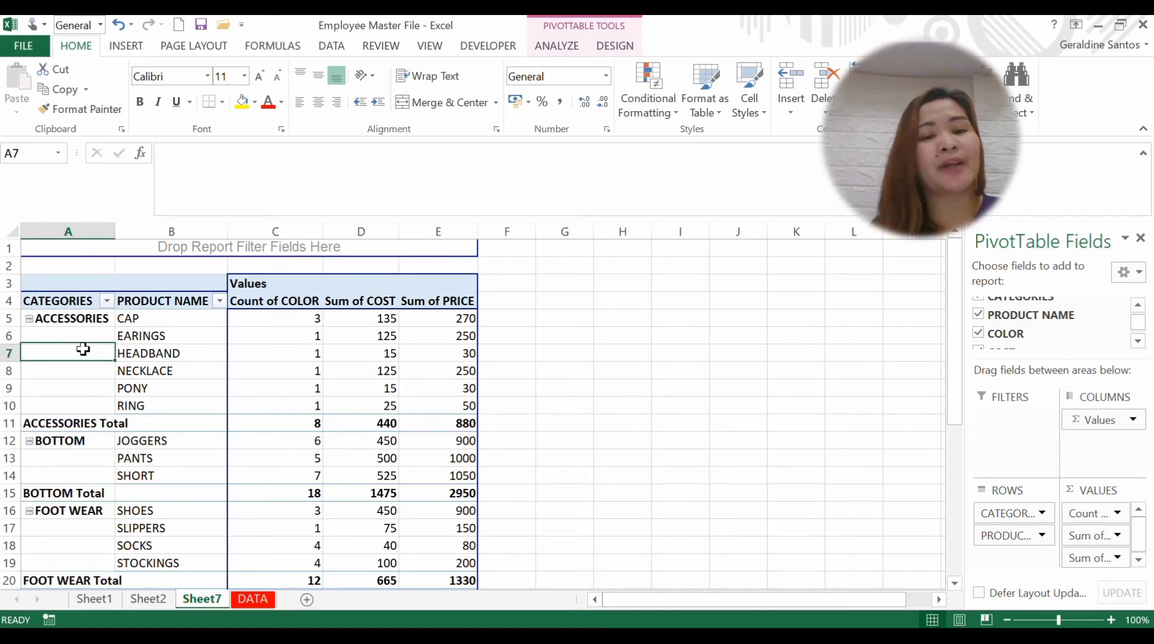
{"action": "key", "text": "Right"}
{"action": "key", "text": "Right"}
{"action": "key", "text": "Right"}
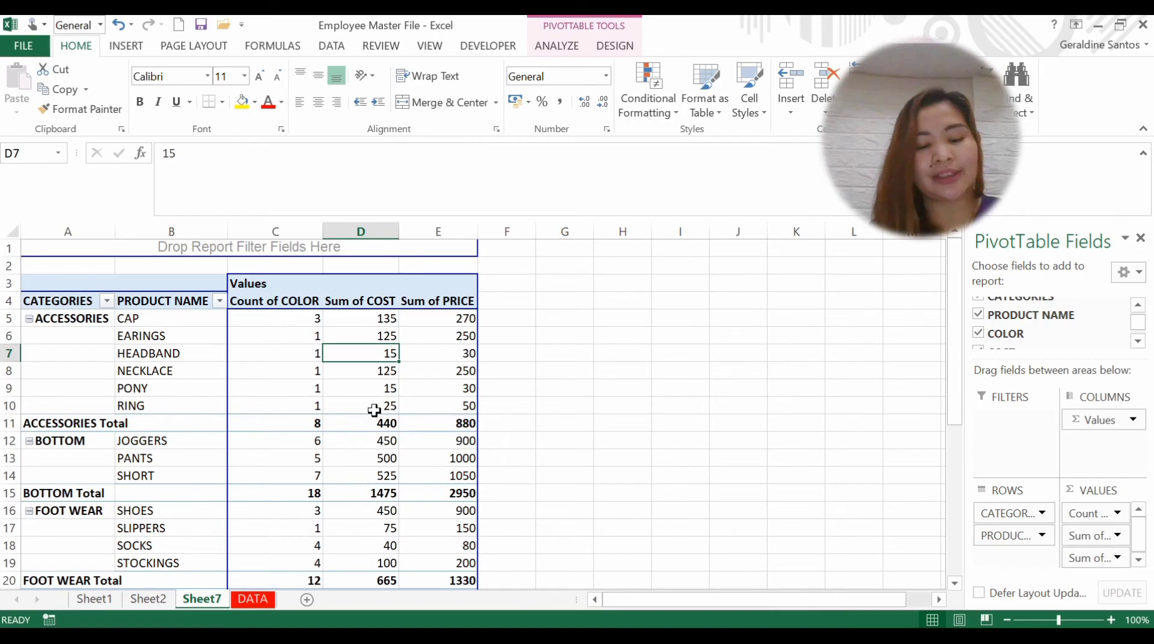
{"action": "key", "text": "ctrl+z"}
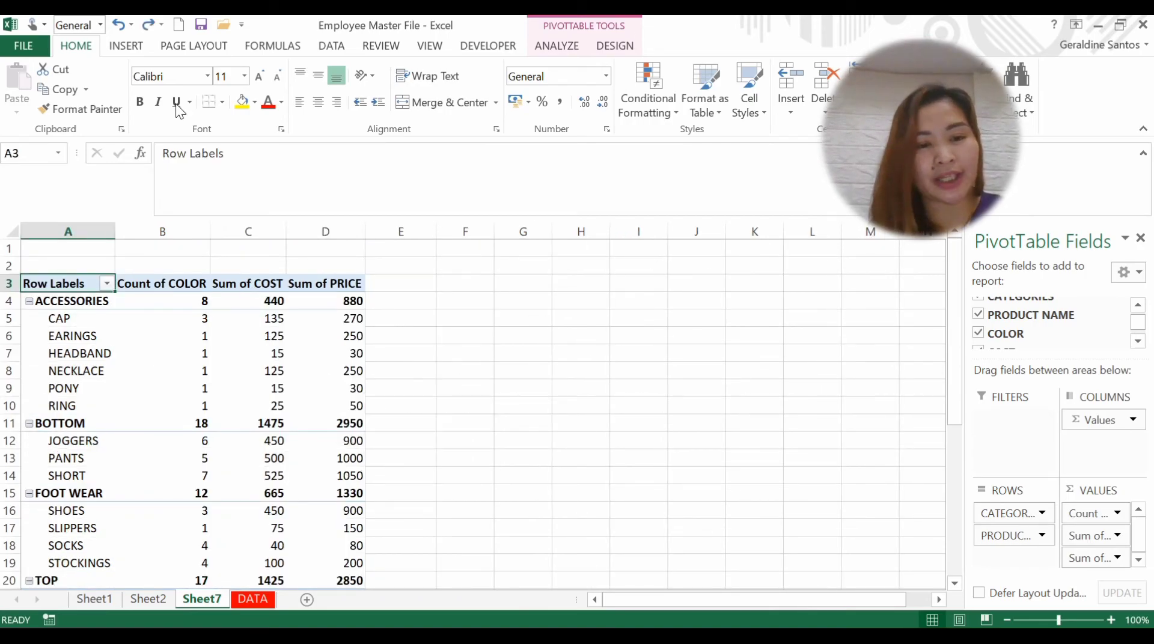
{"action": "left_click", "coordinate": [148, 25]}
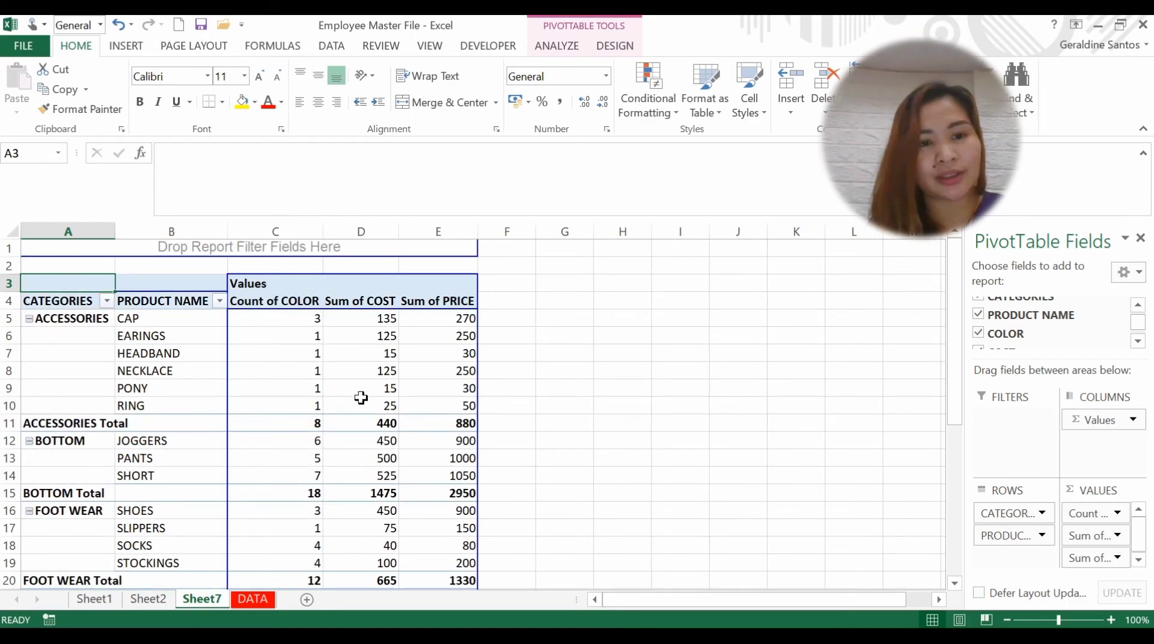
Step: Copy columns A to E containing the PivotTable
{"action": "left_click", "coordinate": [363, 404]}
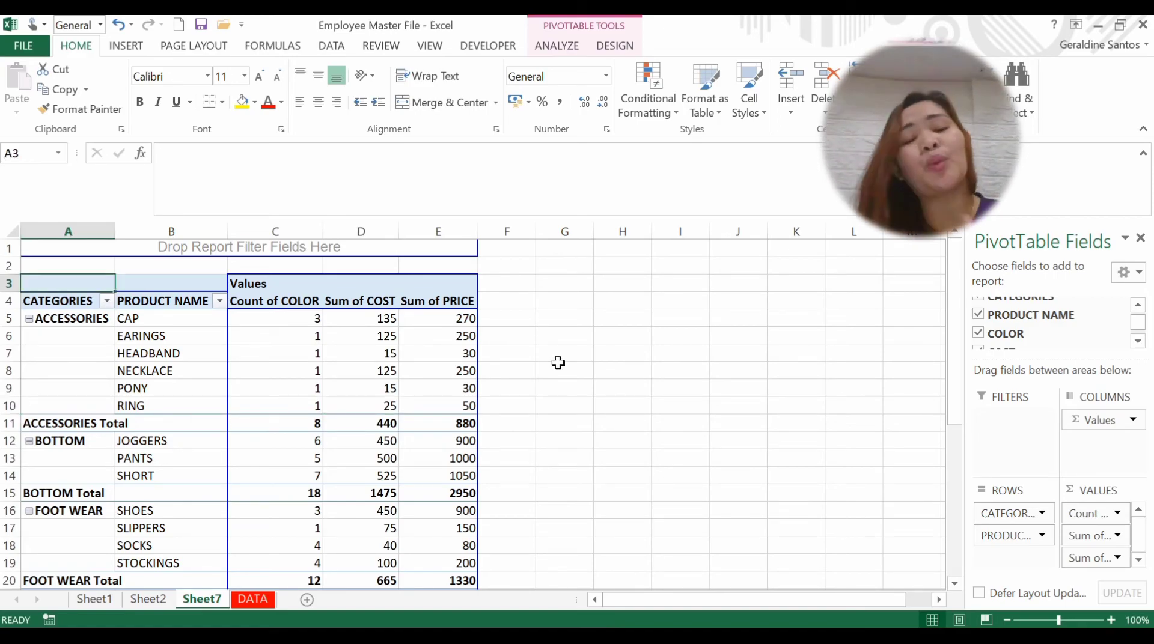
{"action": "left_click", "coordinate": [442, 356]}
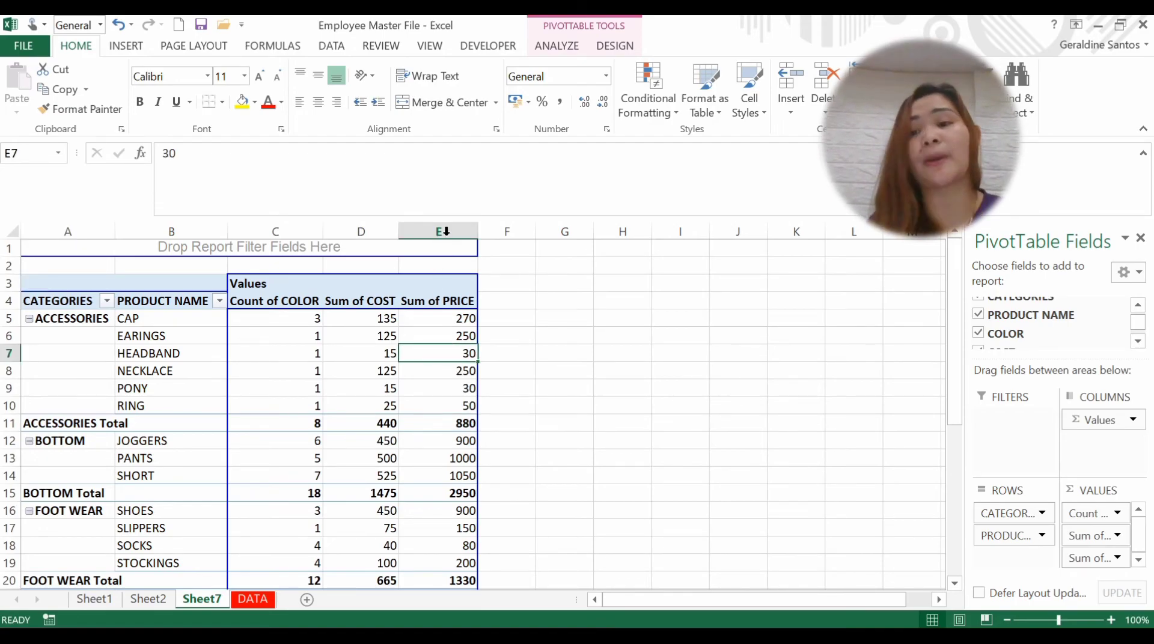
{"action": "left_click_drag", "start_coordinate": [432, 234], "coordinate": [68, 235]}
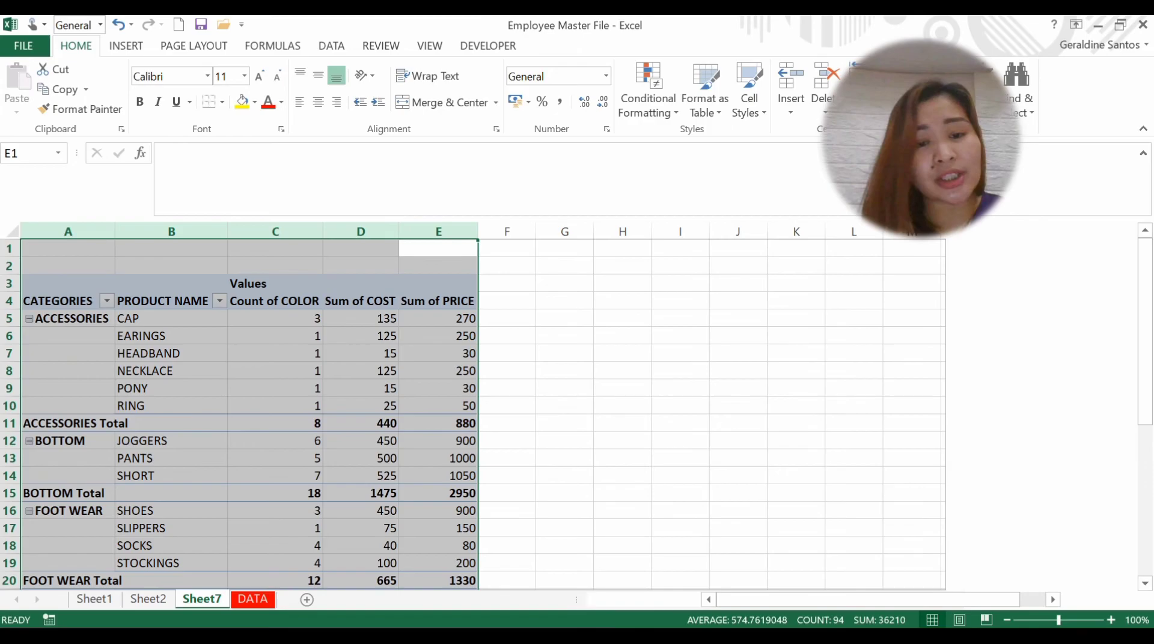
{"action": "key", "text": "ctrl+c"}
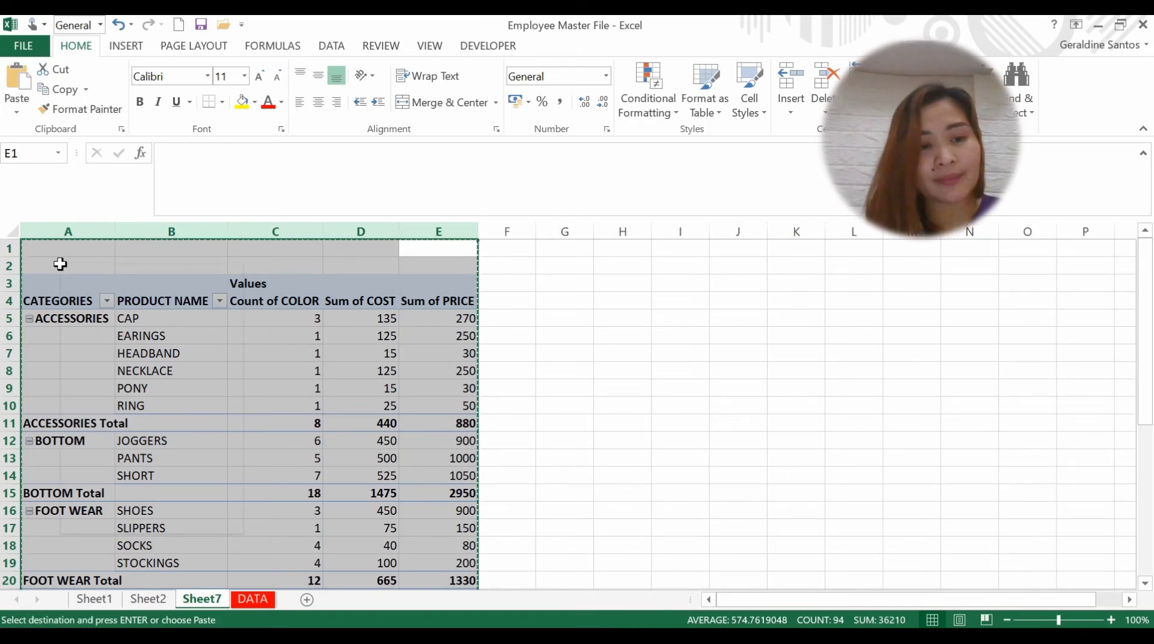
{"action": "right_click", "coordinate": [60, 265]}
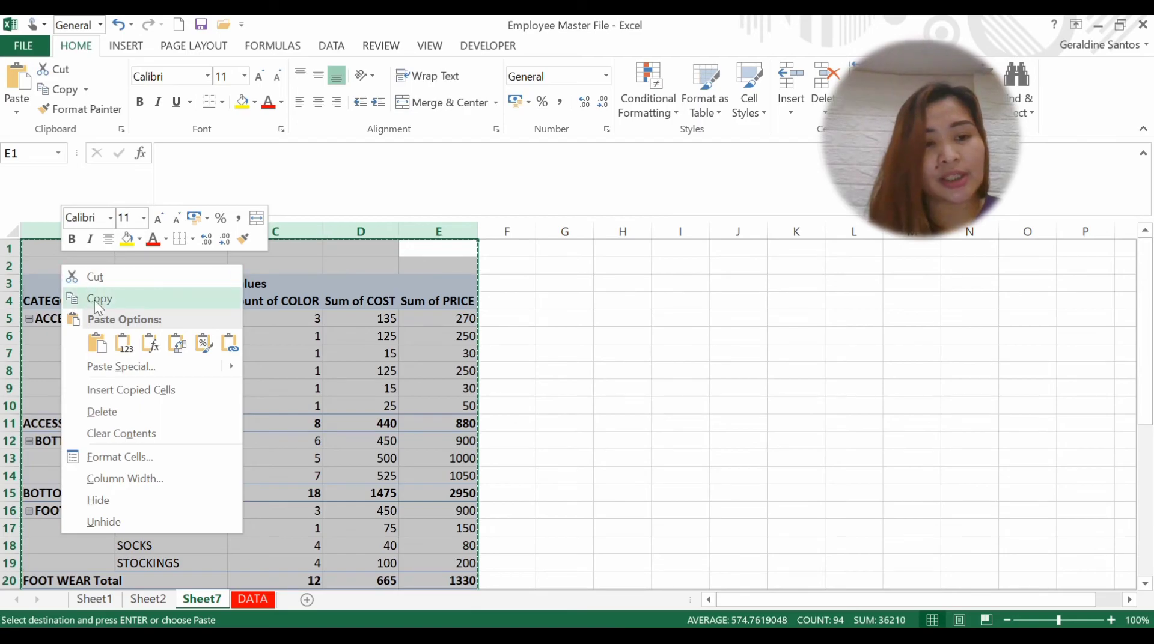
{"action": "left_click", "coordinate": [98, 299]}
{"action": "left_click", "coordinate": [380, 255]}
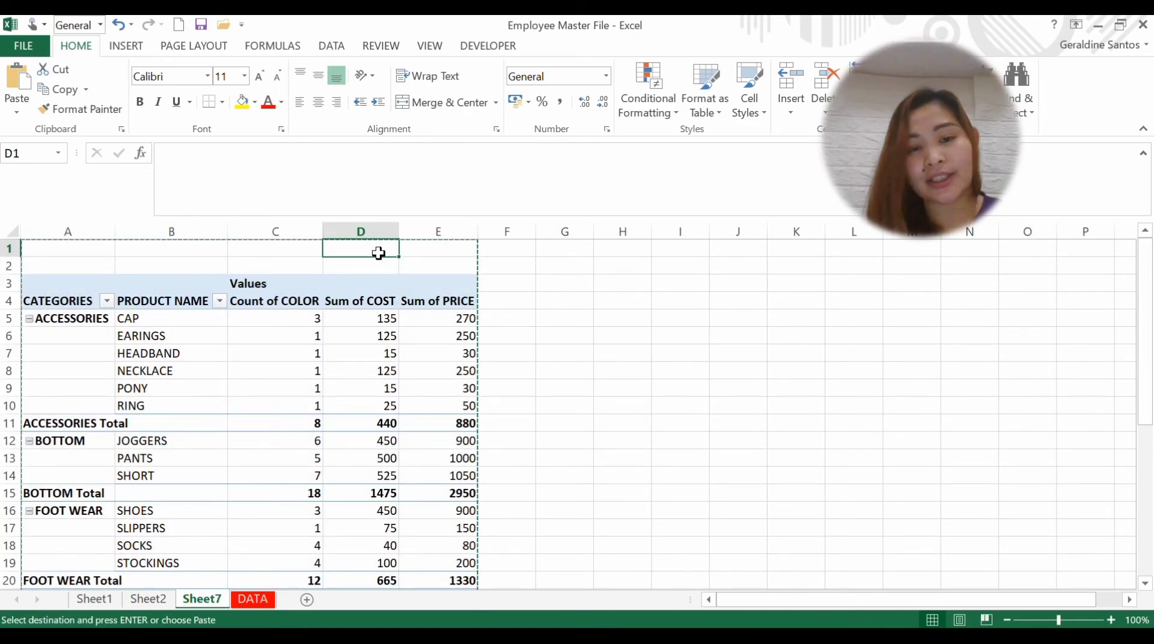
Step: Paste the copied columns over the PivotTable as values with Paste Special, and undo the paste
{"action": "key", "text": "ctrl+alt+v"}
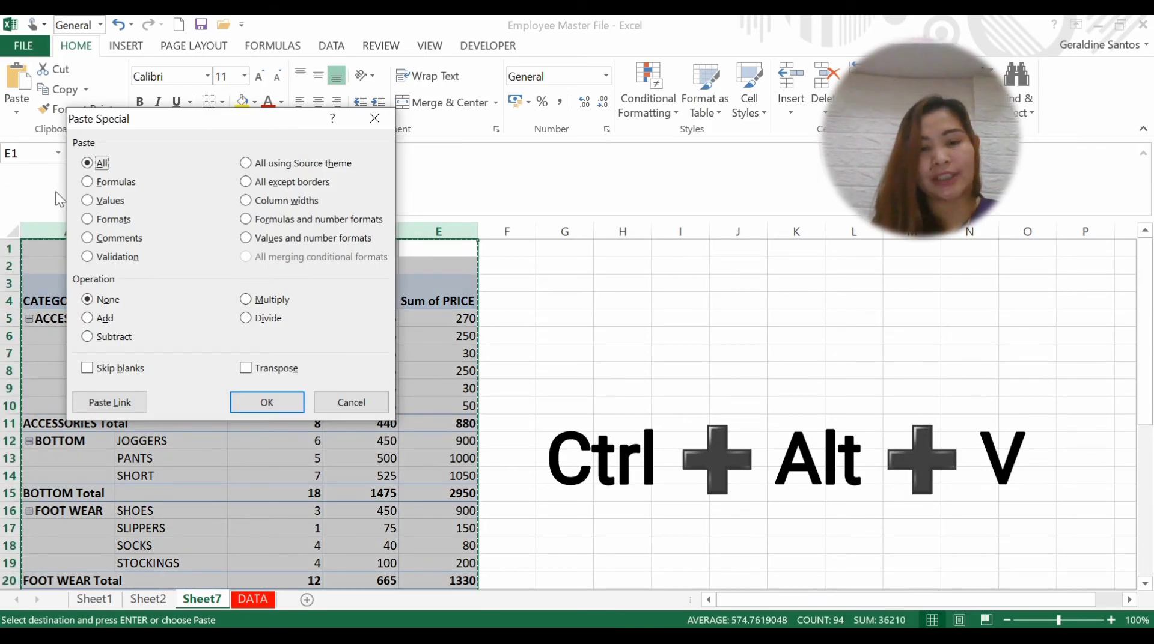
{"action": "left_click", "coordinate": [100, 202]}
{"action": "left_click", "coordinate": [278, 407]}
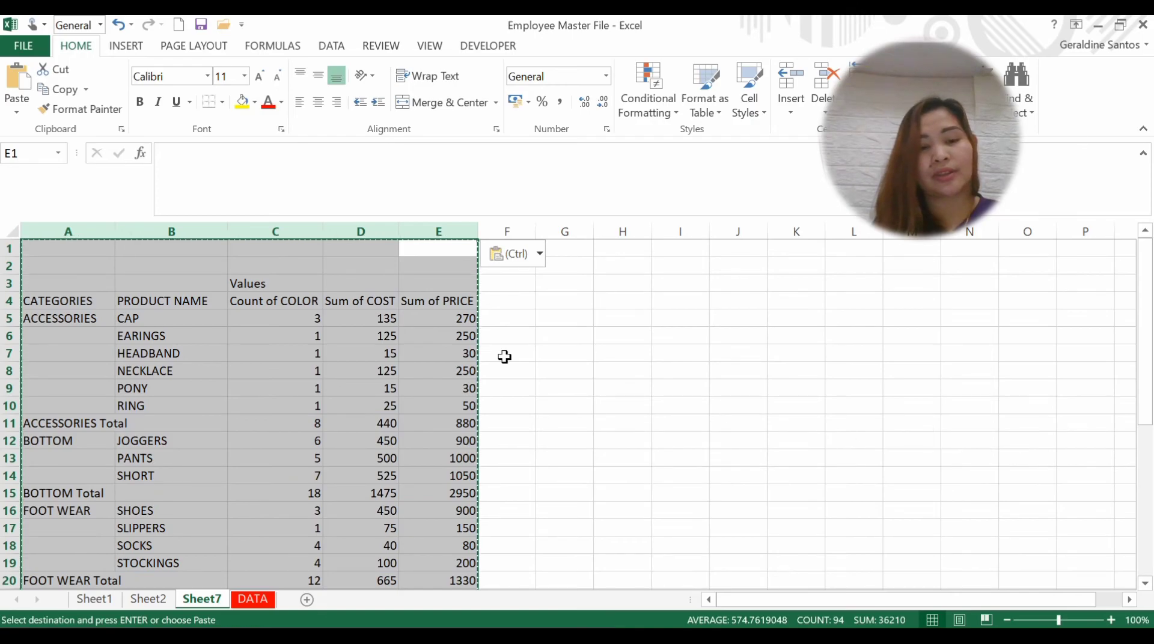
{"action": "left_click", "coordinate": [430, 335]}
{"action": "key", "text": "ctrl+z"}
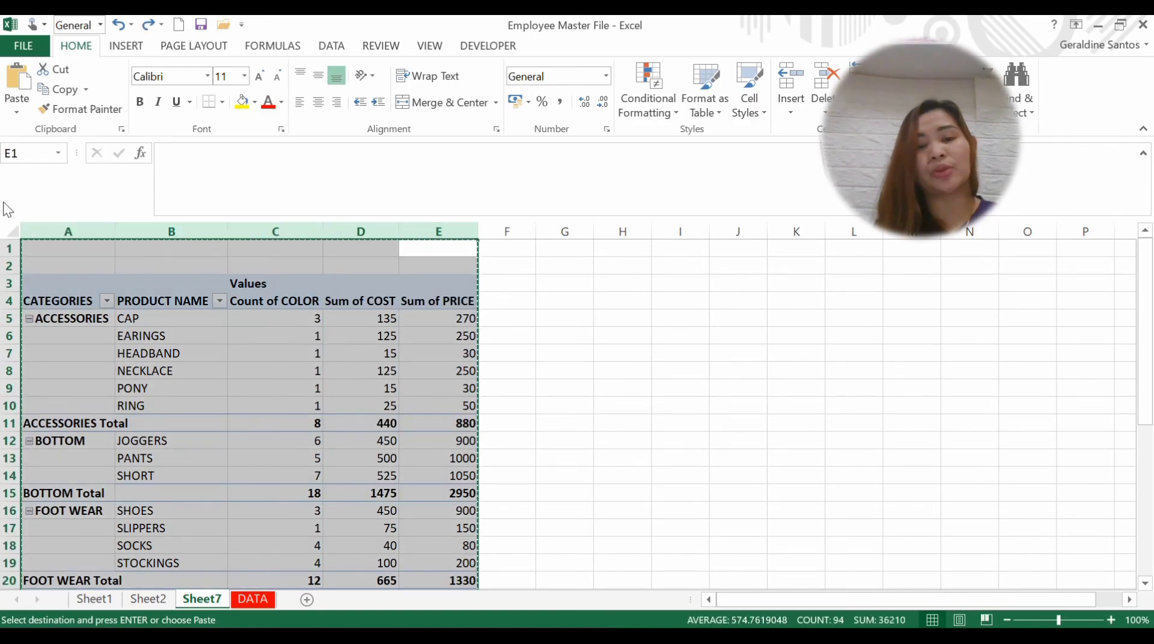
Step: Paste the copied columns in place as plain values and delete rows 1 to 3 above the column headings
{"action": "right_click", "coordinate": [142, 248]}
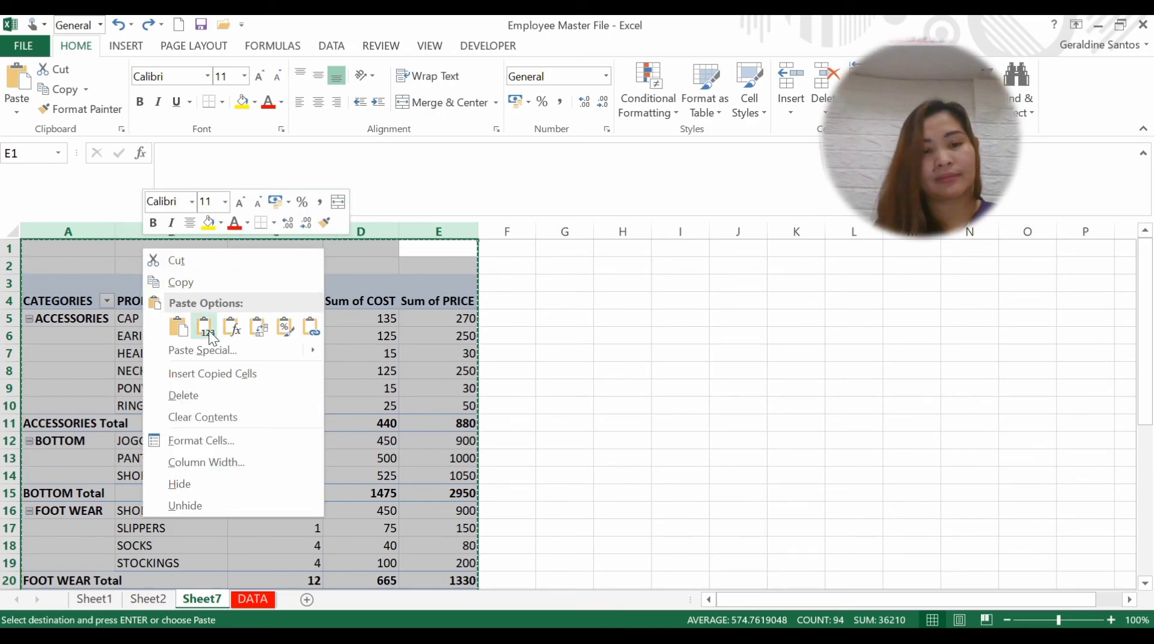
{"action": "left_click", "coordinate": [208, 332]}
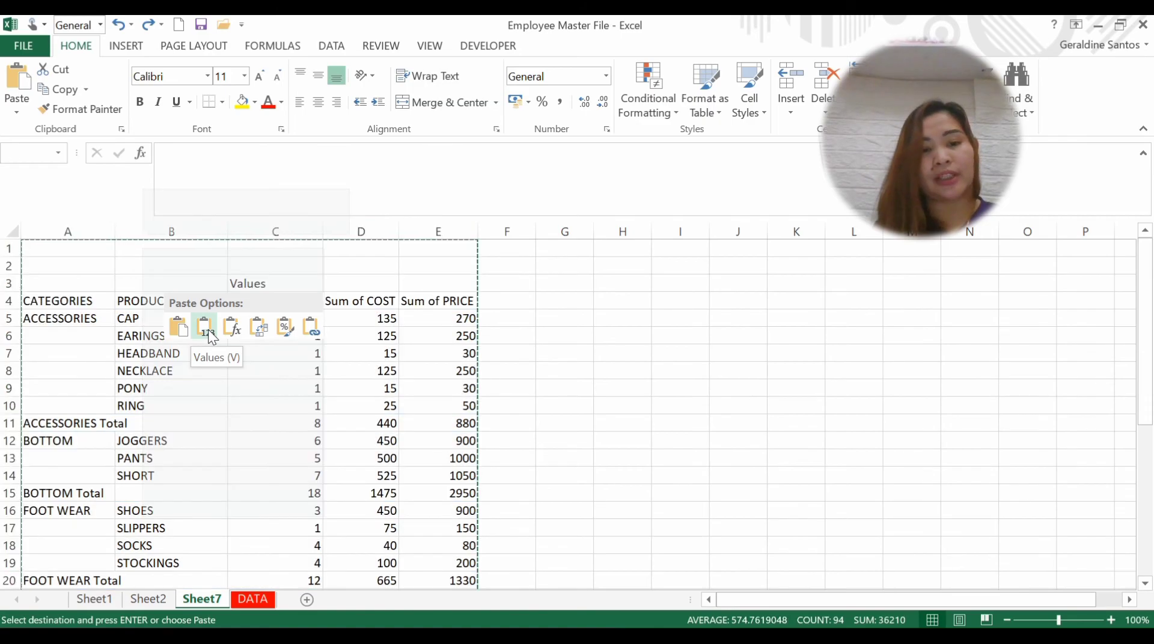
{"action": "left_click", "coordinate": [298, 411]}
{"action": "left_click_drag", "start_coordinate": [12, 249], "coordinate": [13, 274]}
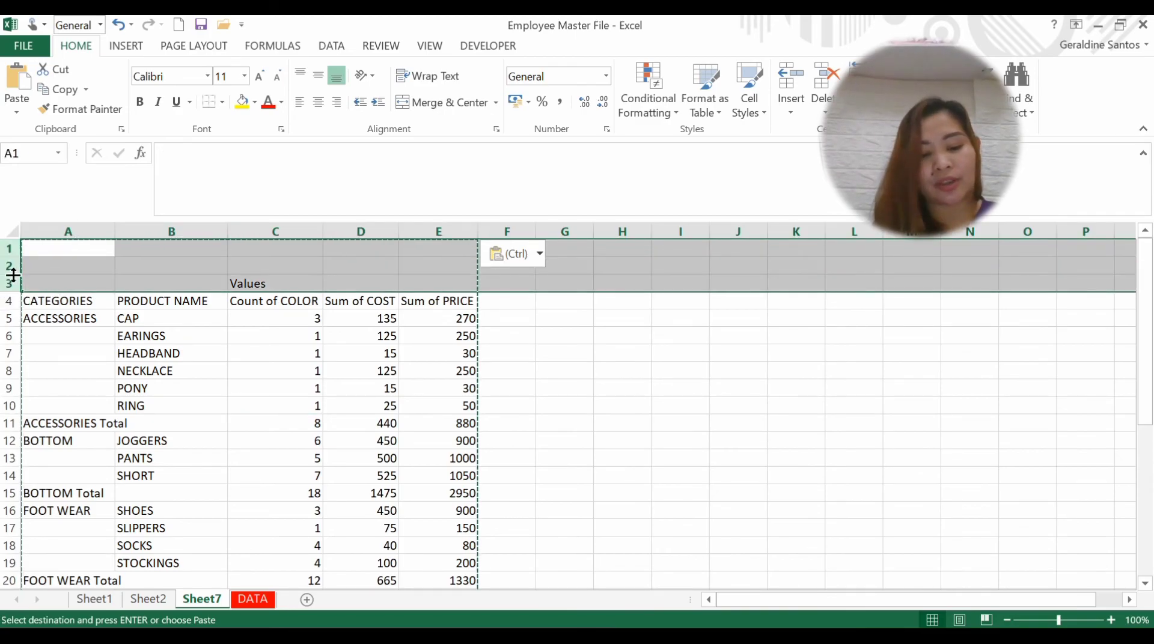
{"action": "key", "text": "ctrl+minus"}
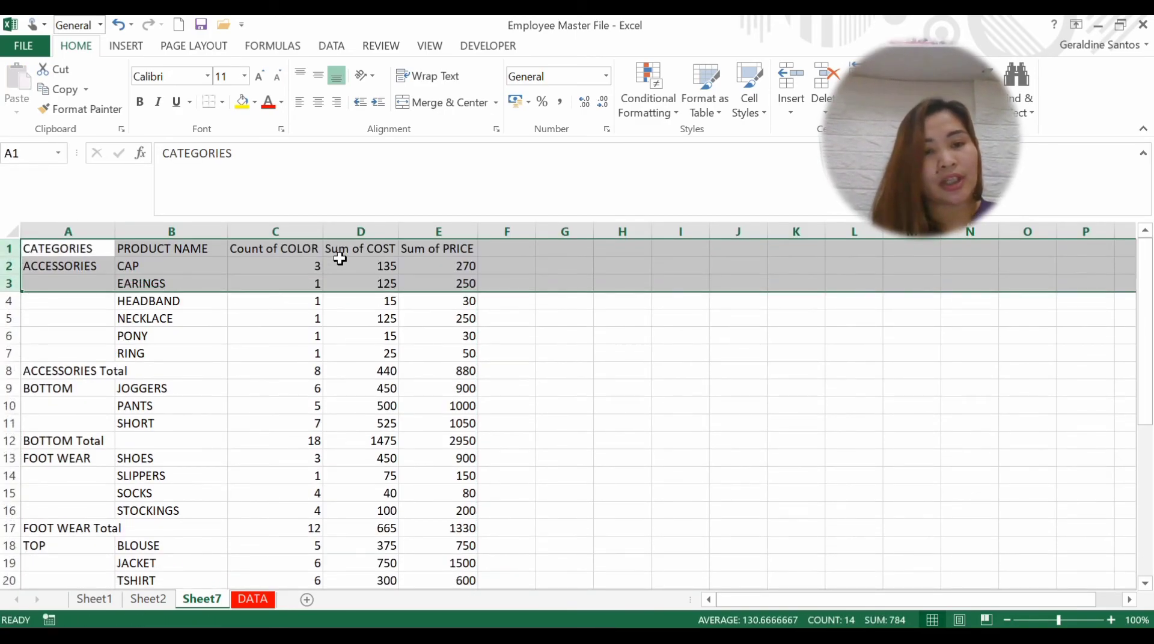
Step: Shorten the heading in cell C1 to COLOR
{"action": "left_click", "coordinate": [265, 248]}
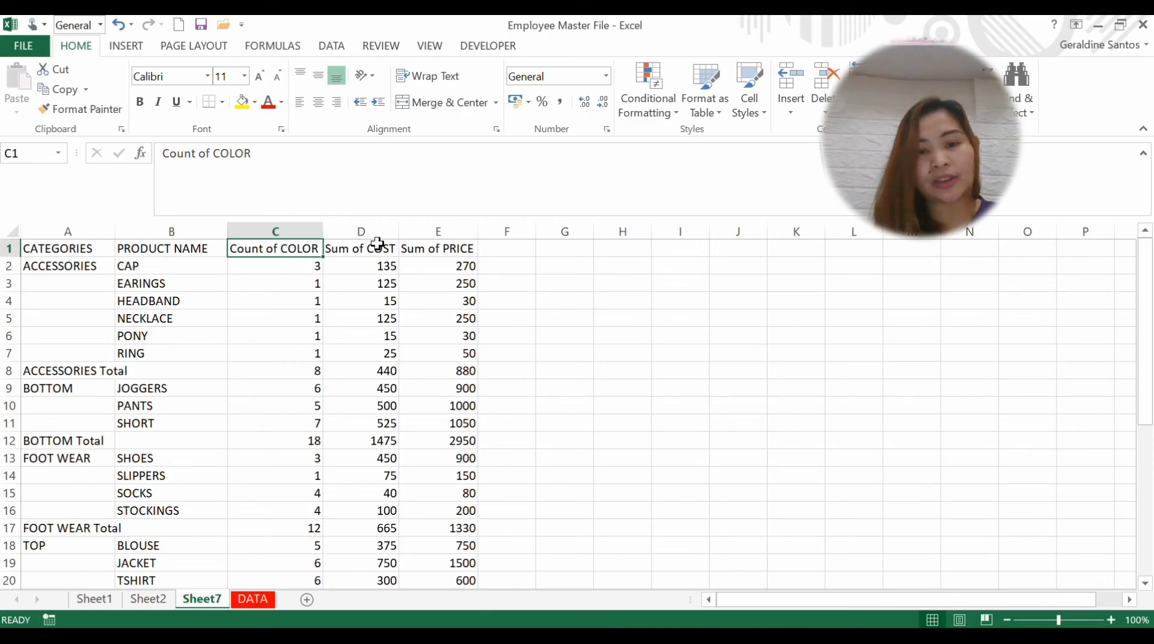
{"action": "left_click_drag", "start_coordinate": [471, 244], "coordinate": [113, 229]}
{"action": "double_click", "coordinate": [282, 249]}
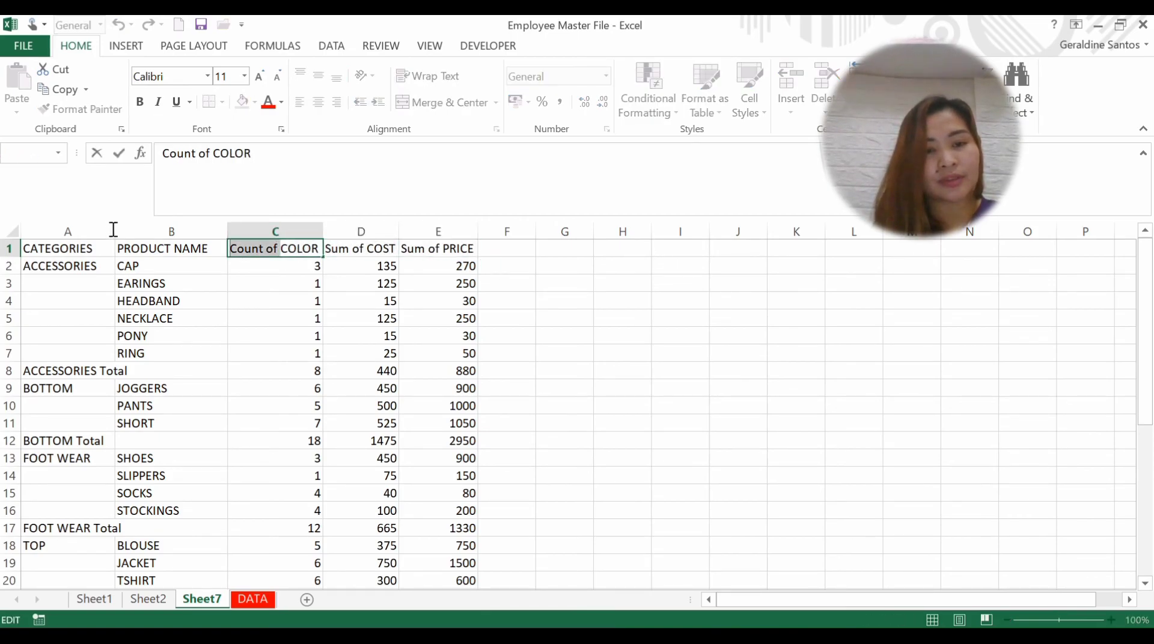
{"action": "key", "text": "BackSpace"}
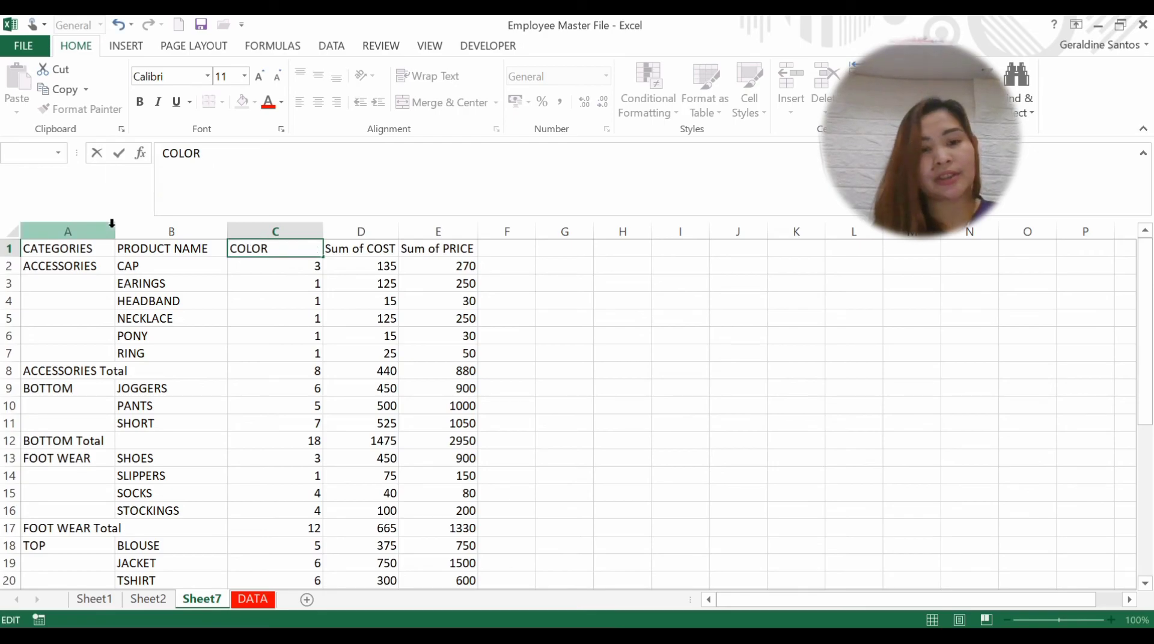
Step: Shorten the heading in cell D1 to COST and the one in E1 to PRICE
{"action": "left_click", "coordinate": [361, 248]}
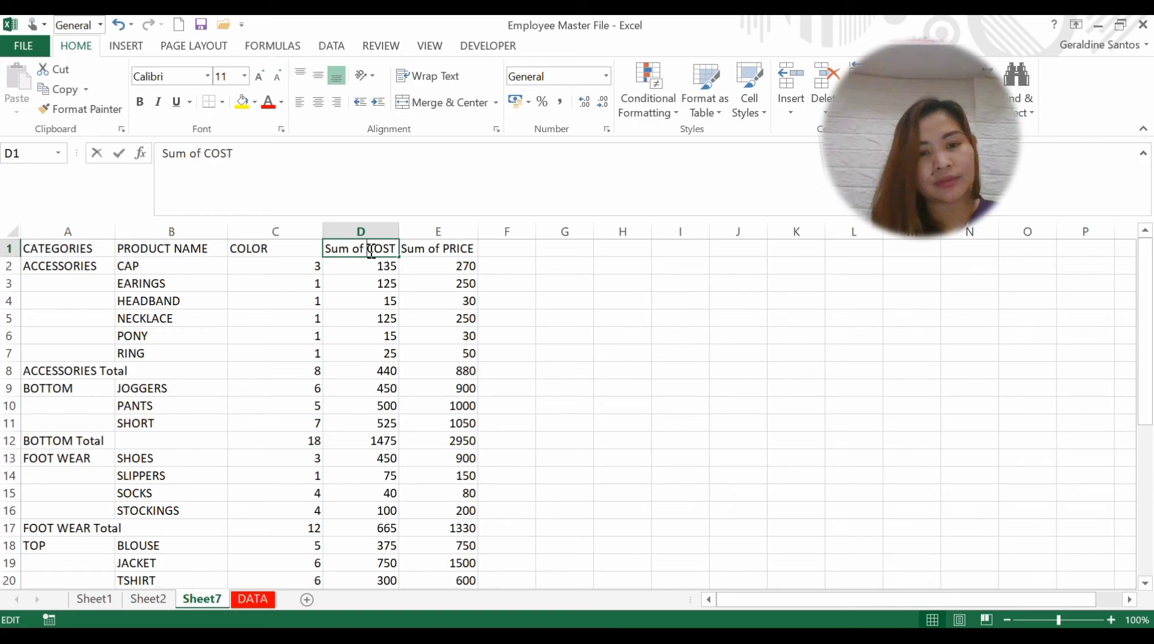
{"action": "double_click", "coordinate": [367, 249]}
{"action": "left_click_drag", "start_coordinate": [366, 249], "coordinate": [327, 249]}
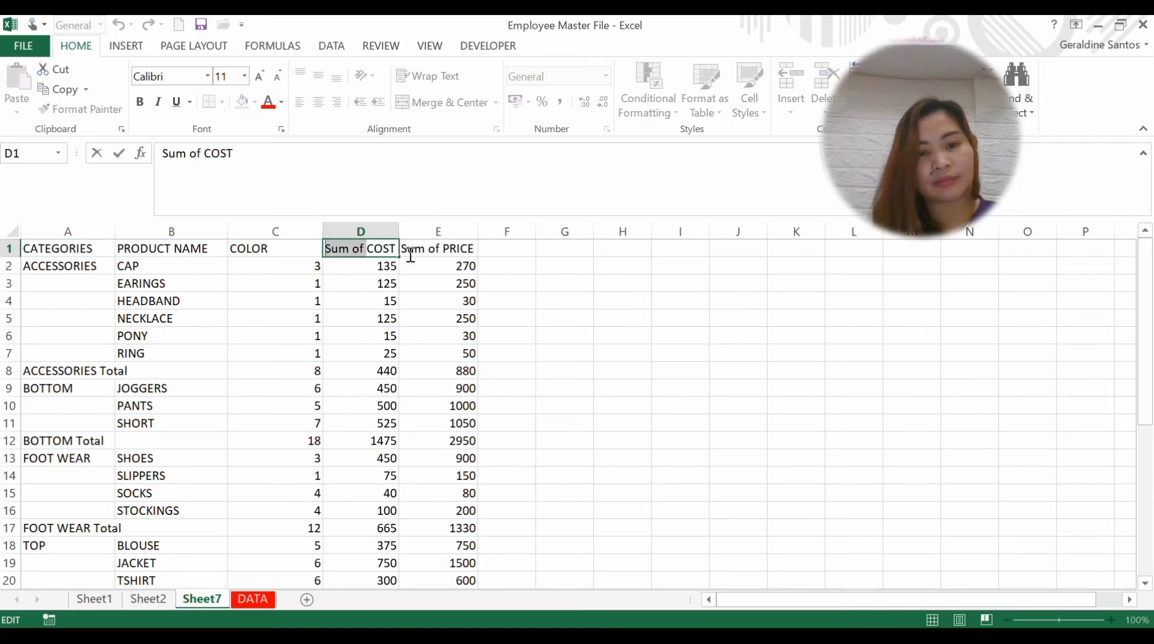
{"action": "key", "text": "BackSpace"}
{"action": "left_click", "coordinate": [442, 248]}
{"action": "double_click", "coordinate": [443, 248]}
{"action": "left_click_drag", "start_coordinate": [443, 249], "coordinate": [392, 249]}
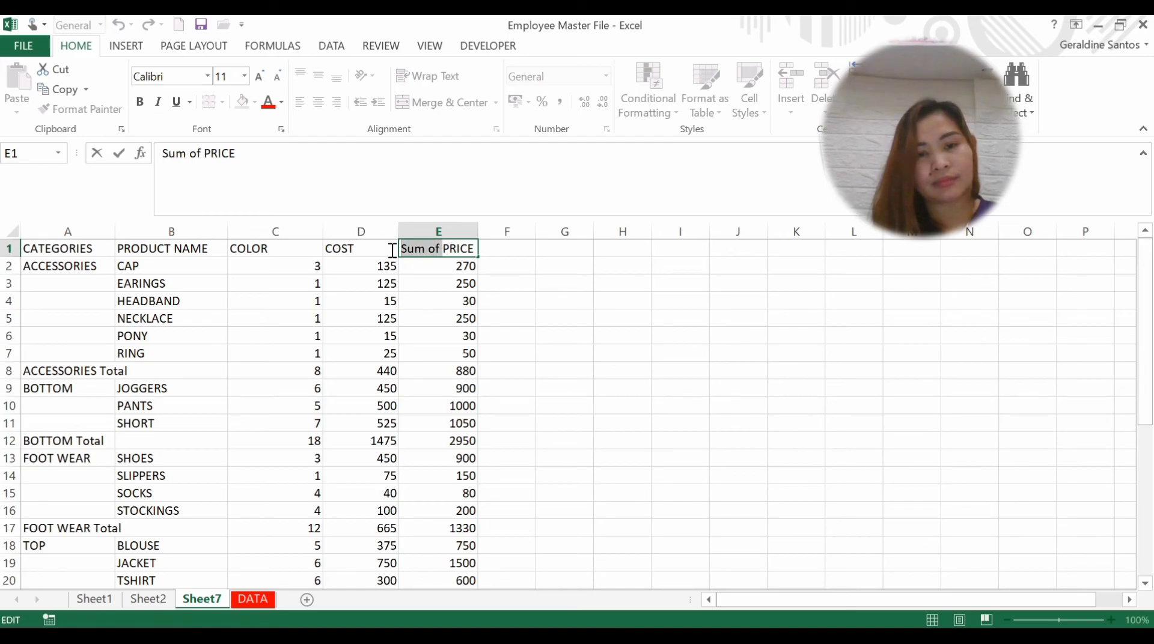
{"action": "key", "text": "BackSpace"}
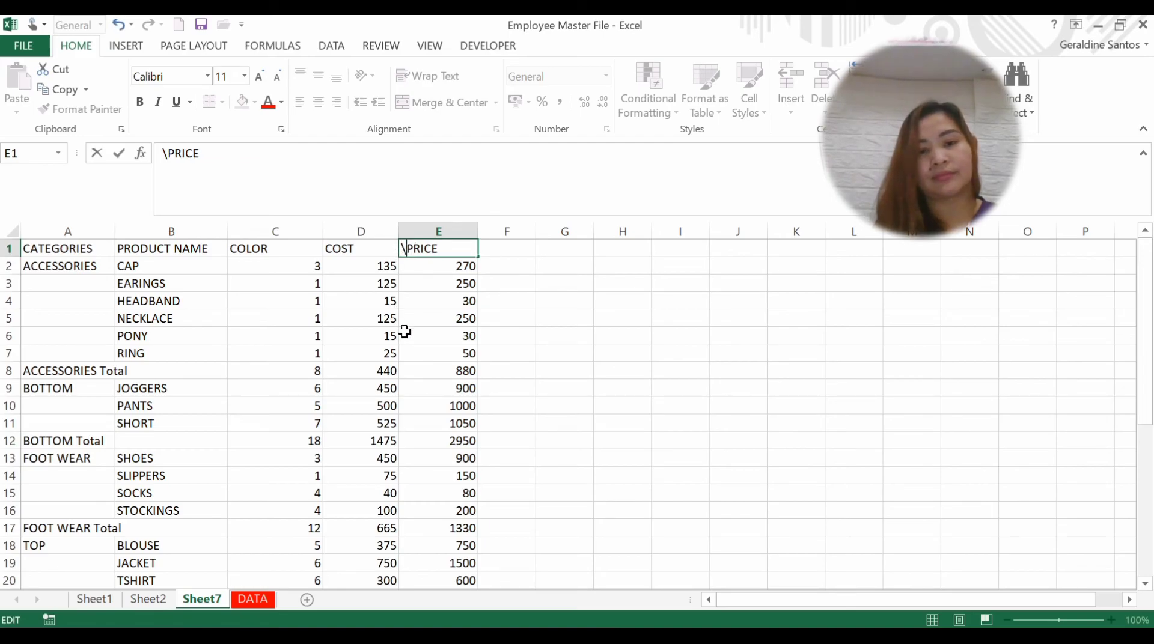
{"action": "left_click", "coordinate": [304, 372]}
Step: Center the contents of columns A to E horizontally
{"action": "left_click_drag", "start_coordinate": [98, 233], "coordinate": [421, 221]}
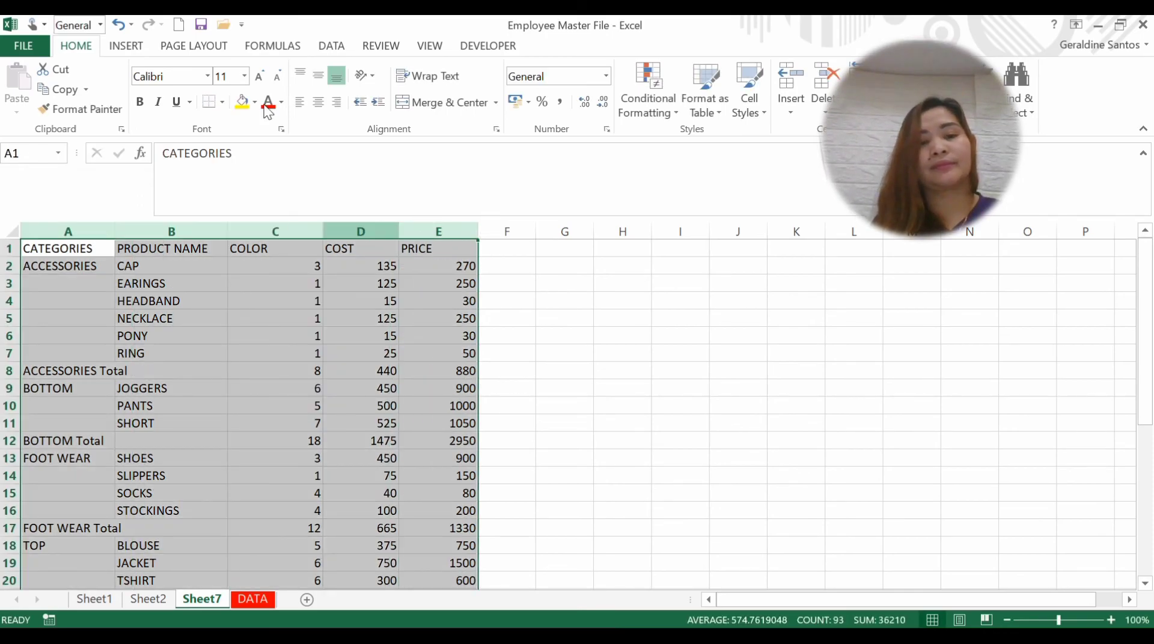
{"action": "left_click", "coordinate": [317, 105]}
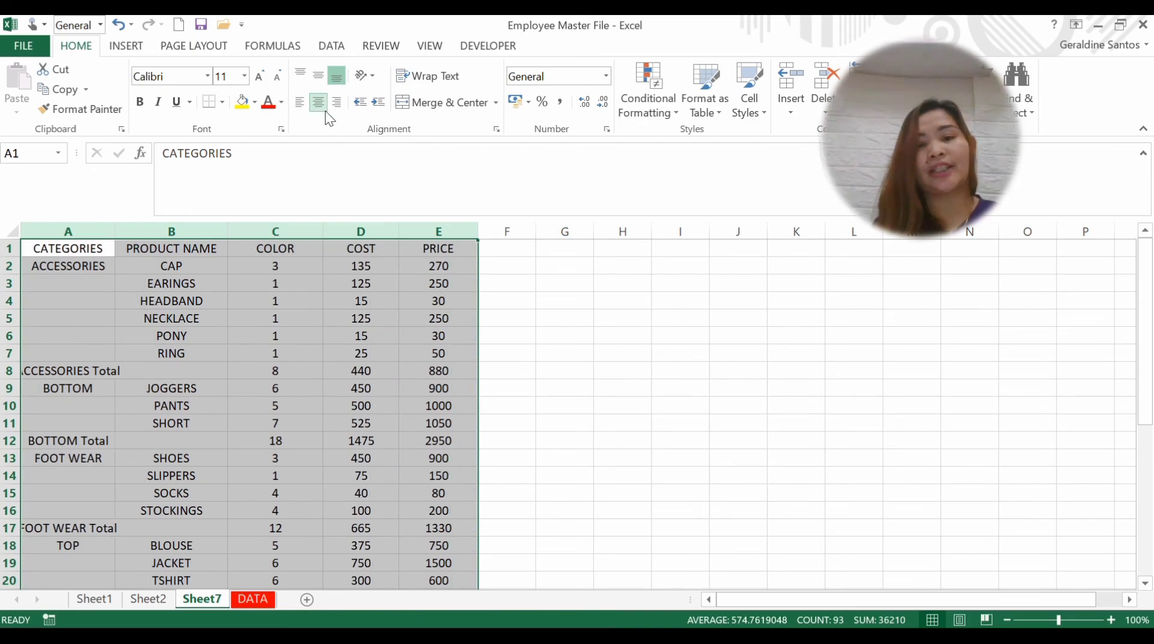
{"action": "left_click", "coordinate": [380, 265]}
Step: Fill the header cells A1 to E1 with yellow and make their text bold
{"action": "left_click_drag", "start_coordinate": [76, 242], "coordinate": [433, 246]}
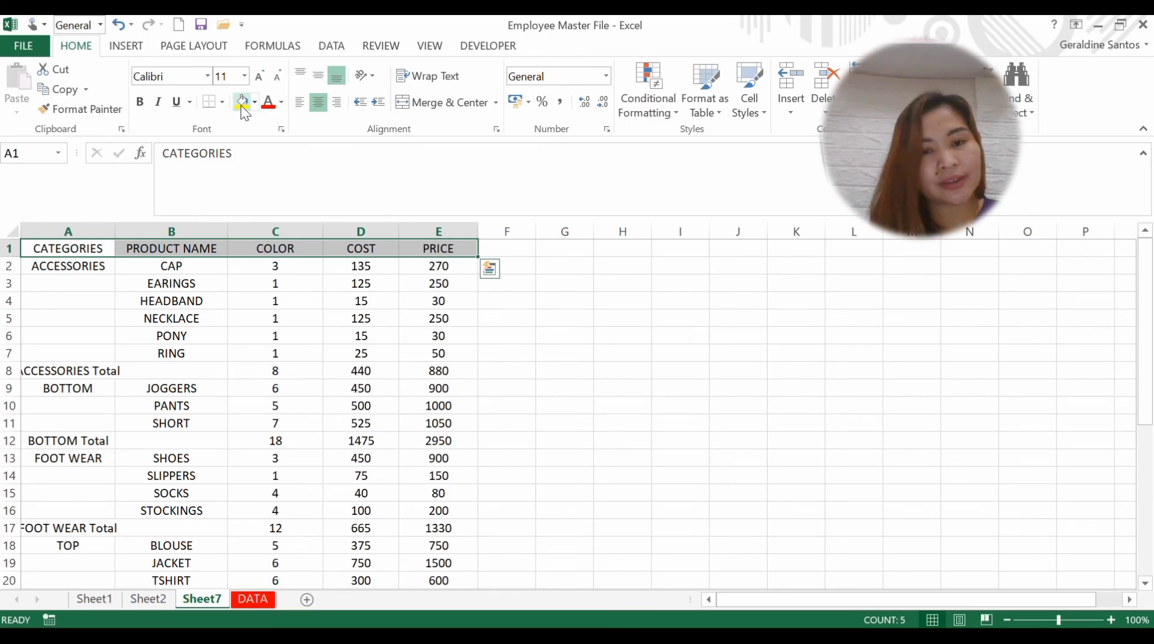
{"action": "left_click", "coordinate": [241, 104]}
{"action": "left_click", "coordinate": [140, 102]}
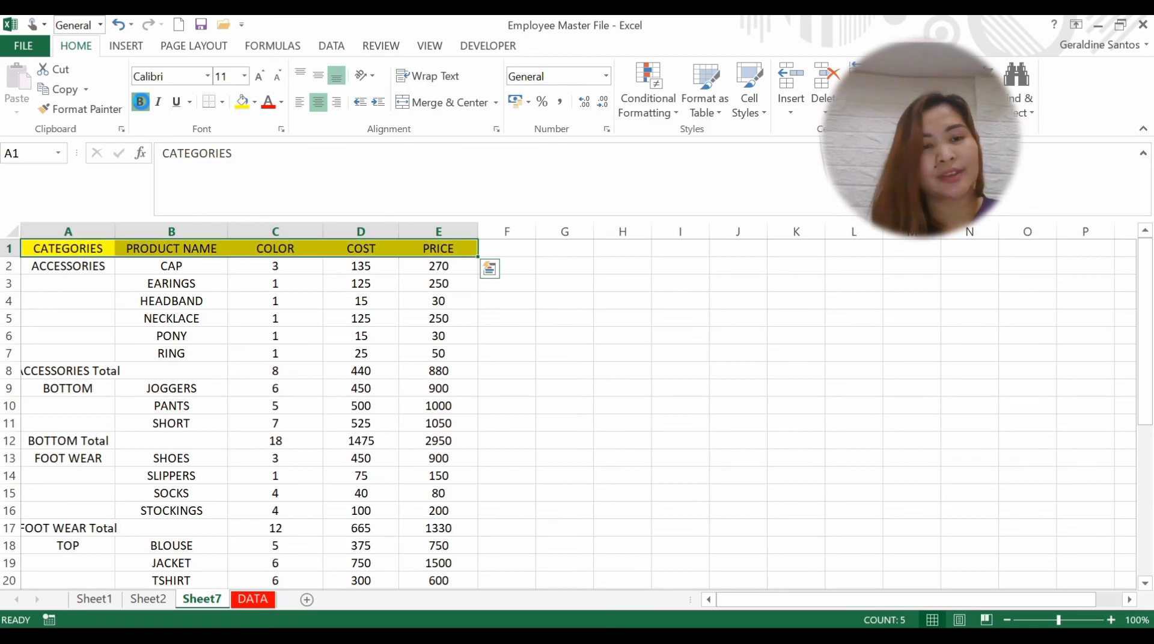